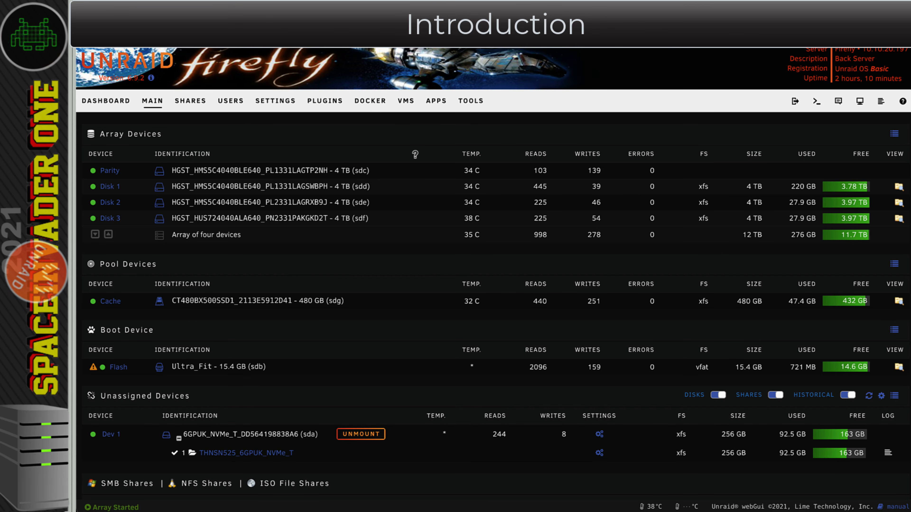
Search the community apps for mariadb and start installing the container from linuxserver's Repository
left_click(437, 102)
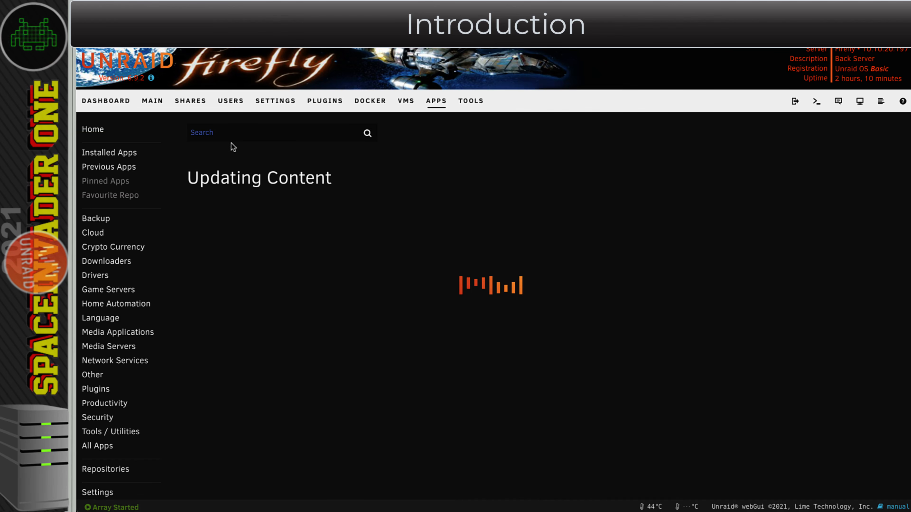
left_click(222, 135)
type("m")
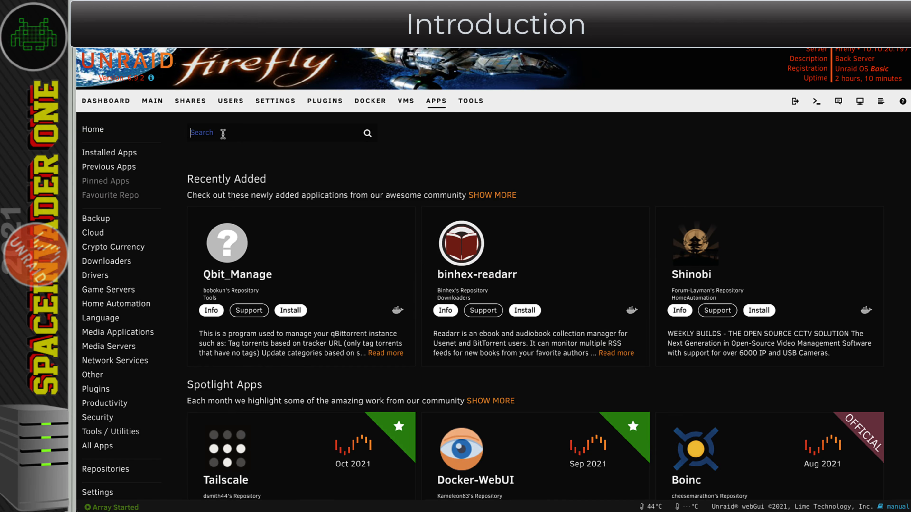
type("ariadb")
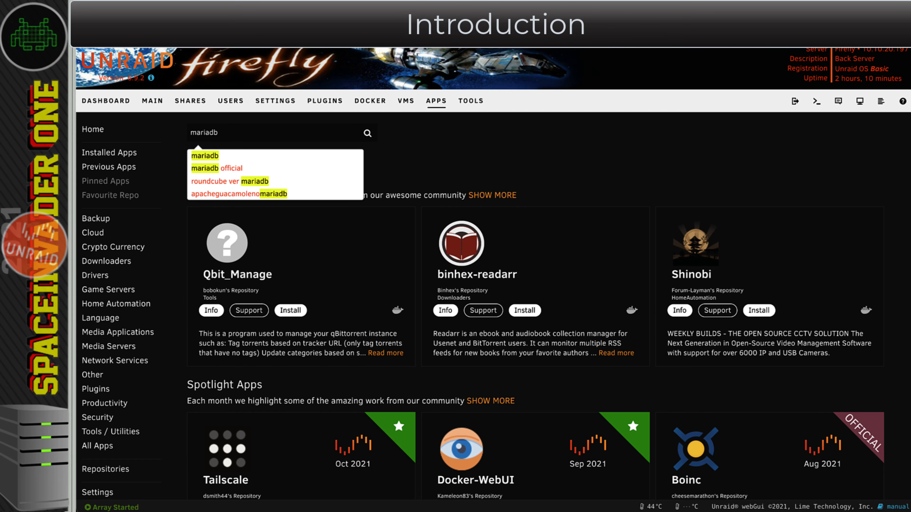
key("Return")
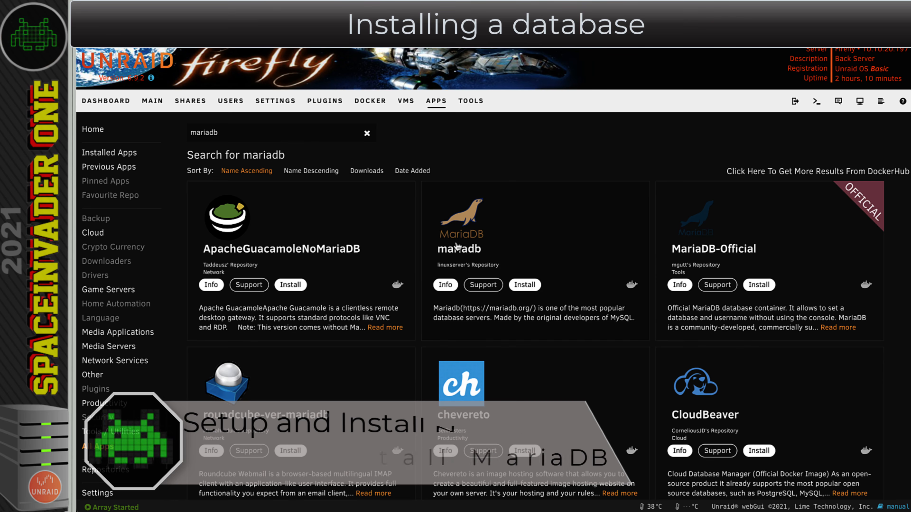
left_click(526, 286)
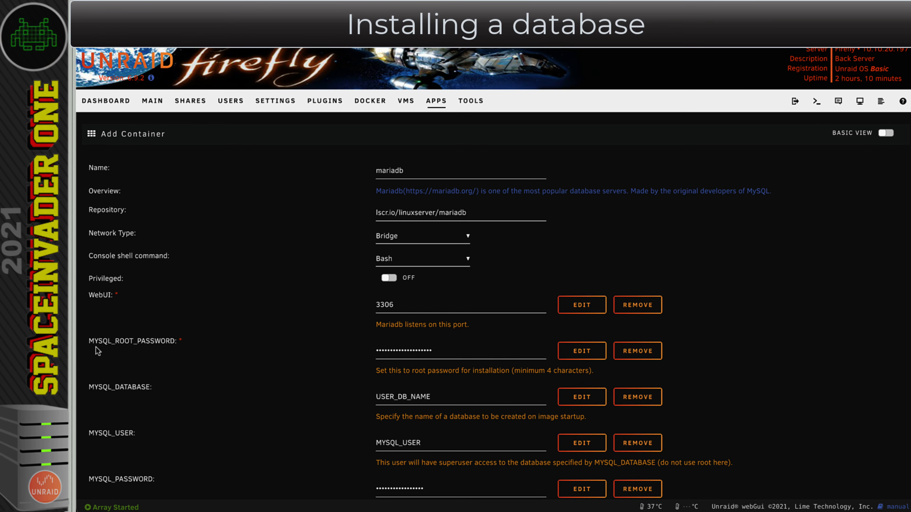
Enter the MySQL root password for the mariadb container and set MYSQL_DATABASE to nextcloud
double_click(435, 354)
type("••")
scroll(448, 391, "down", 2)
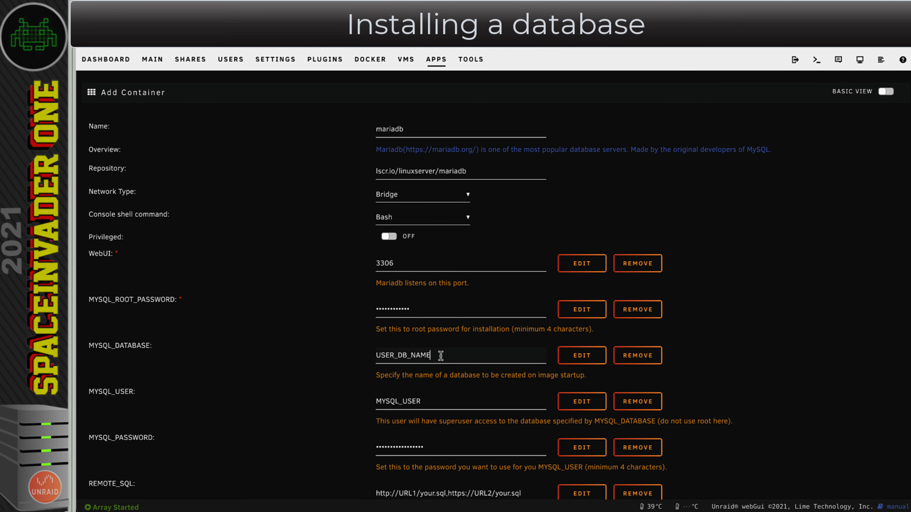
left_click_drag(441, 355, 366, 355)
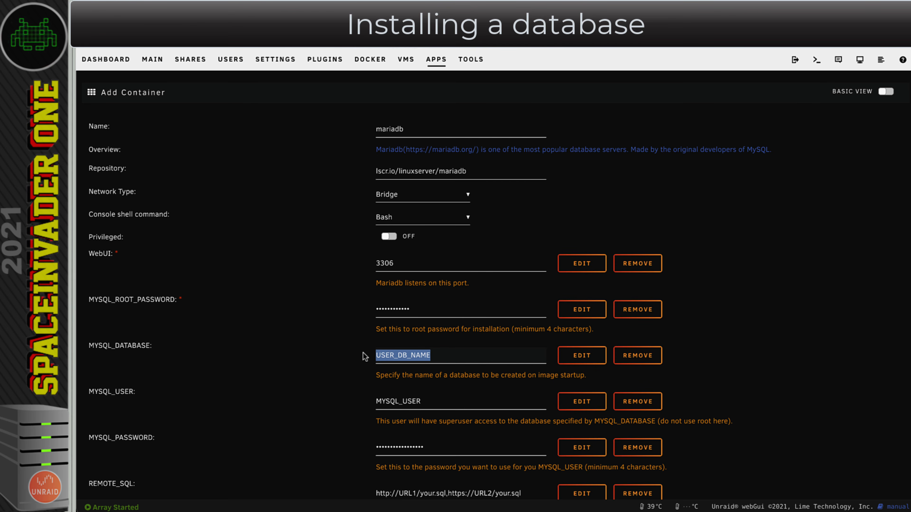
type("nextcloud")
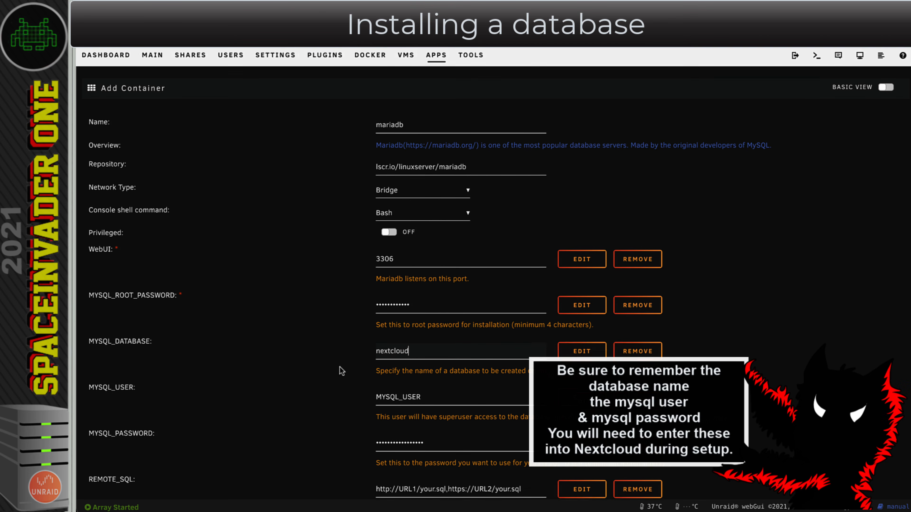
Set MYSQL_USER to nextcloud and enter the MySQL user's password in MYSQL_PASSWORD
scroll(341, 371, "down", 1)
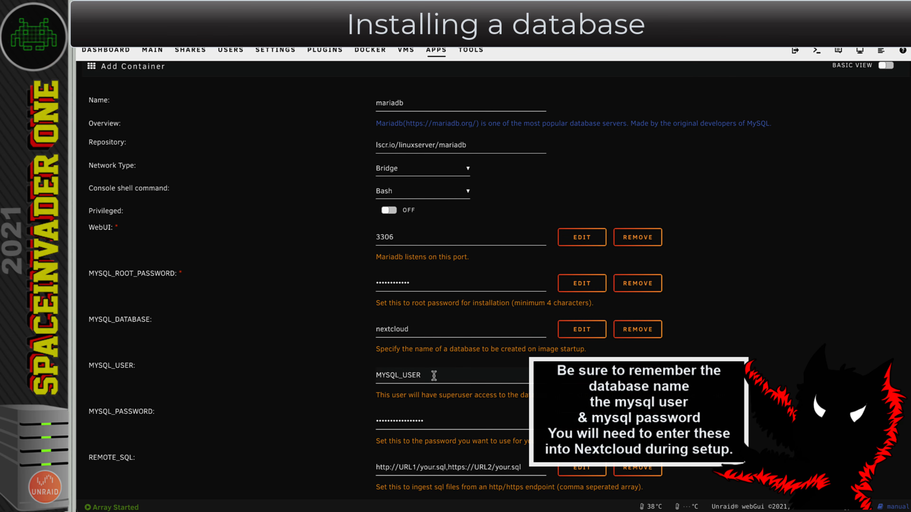
left_click_drag(435, 375, 337, 373)
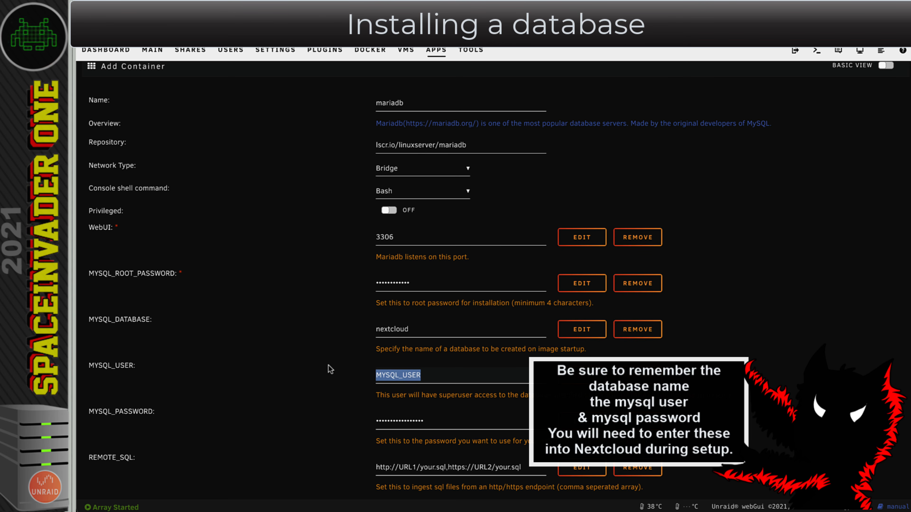
type("nextclou")
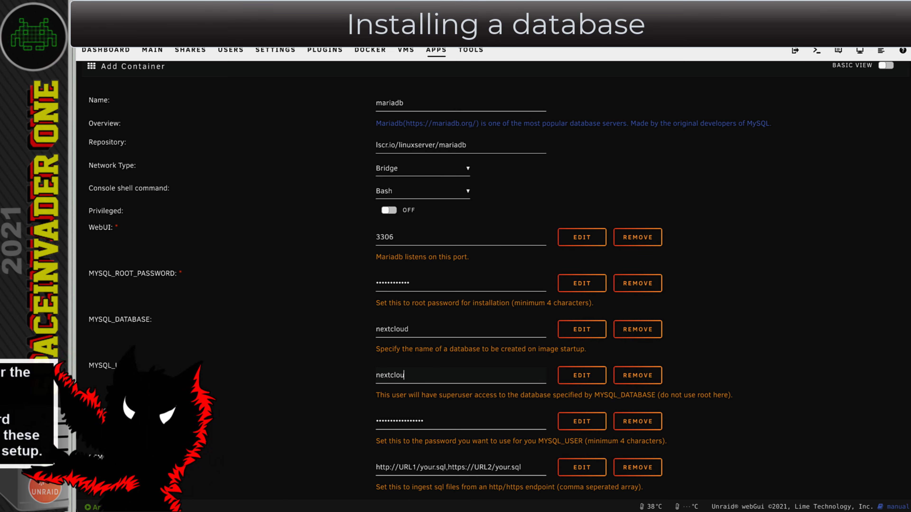
type("d")
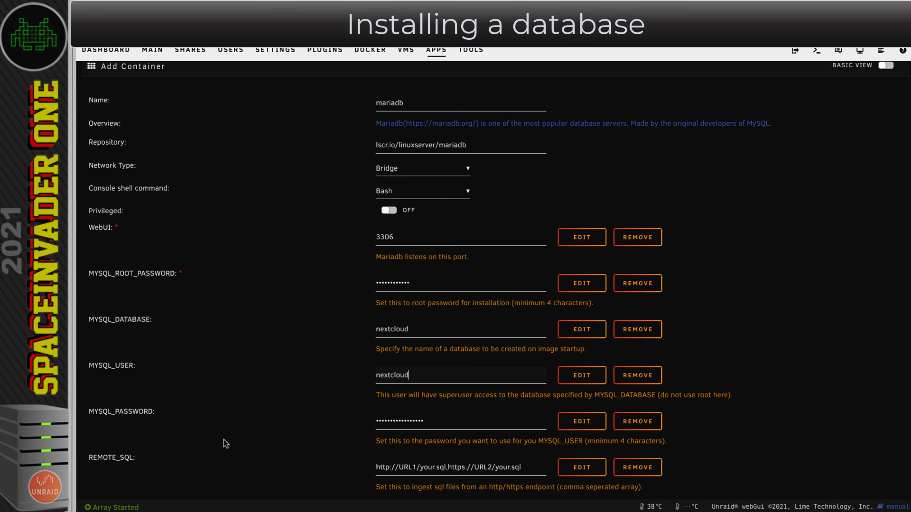
scroll(223, 433, "down", 1)
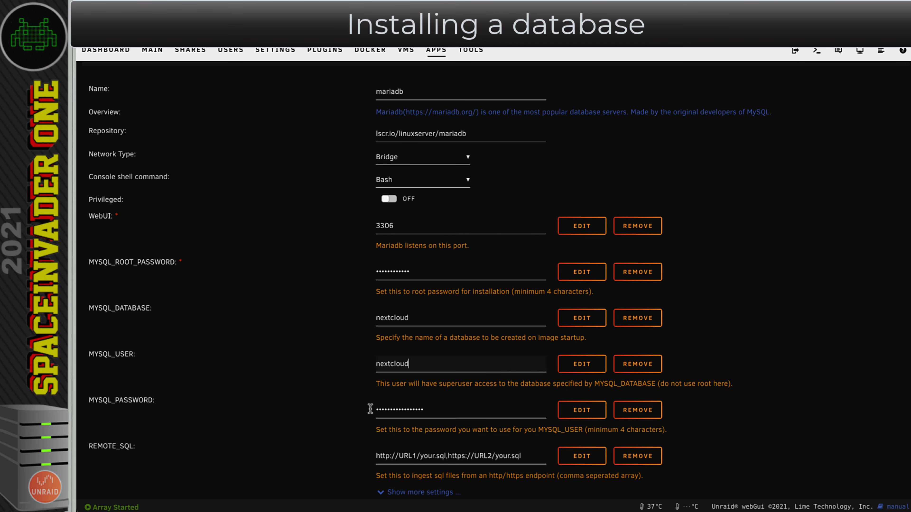
key("Tab")
type("***")
Remove the REMOTE_SQL variable from the template and apply the settings to install the mariadb container
scroll(160, 425, "down", 1)
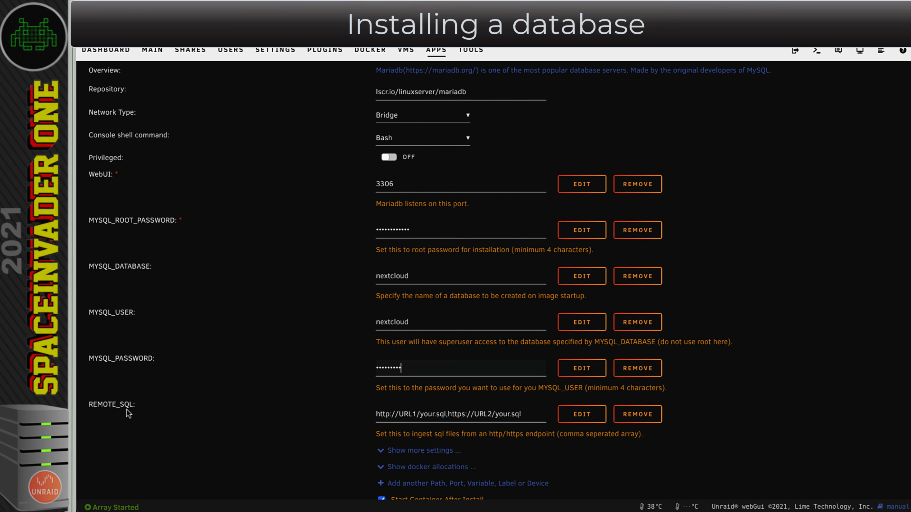
left_click(632, 417)
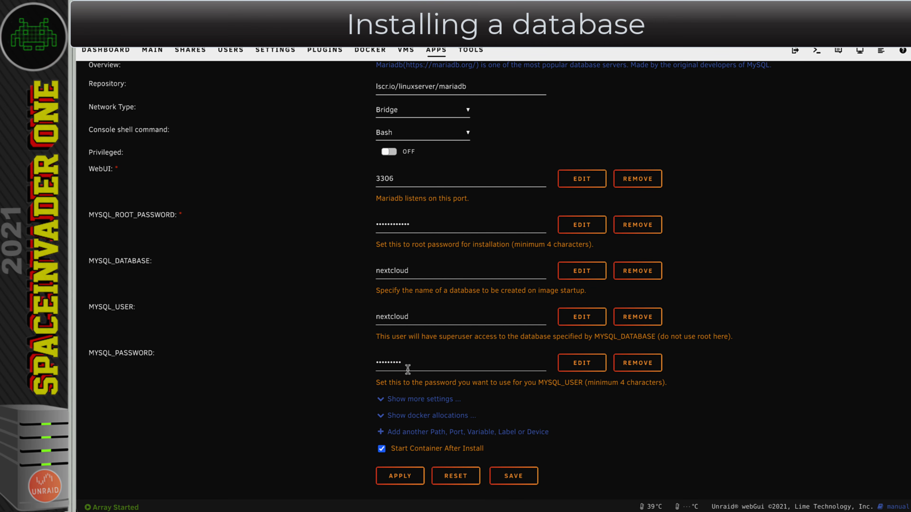
left_click(388, 478)
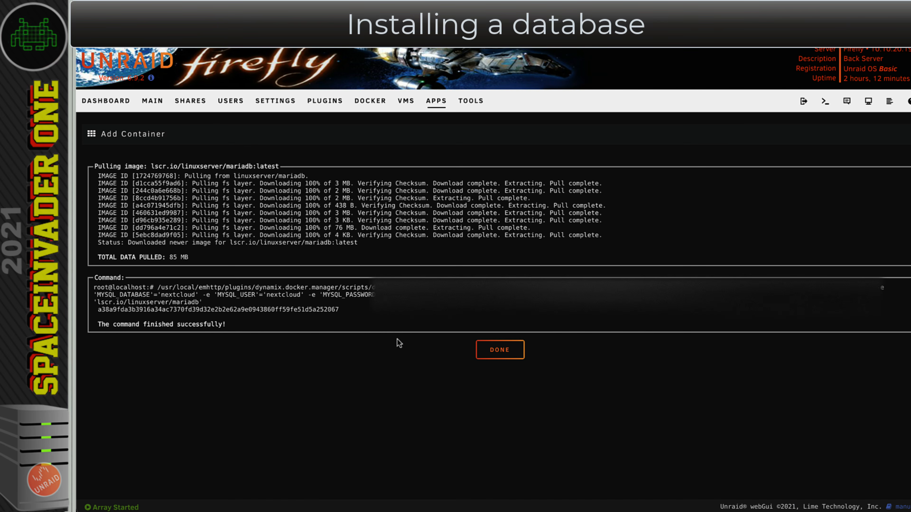
left_click(503, 352)
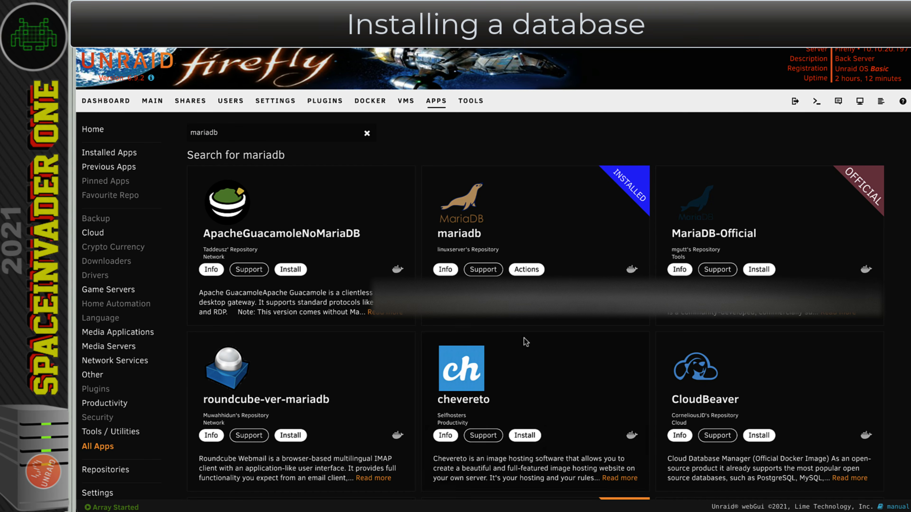
Check the startup messages at the end of the mariadb container's log and close the log
left_click(370, 102)
left_click(111, 225)
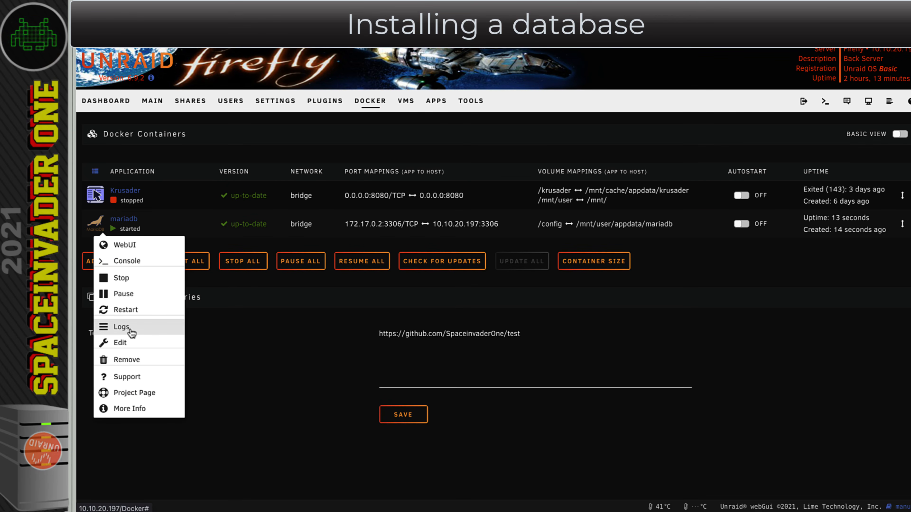
left_click(130, 331)
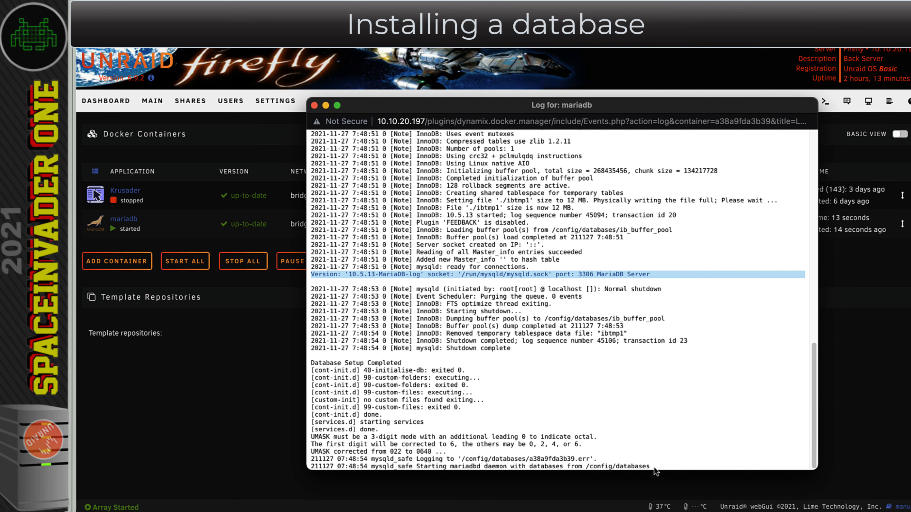
left_click_drag(654, 467, 311, 468)
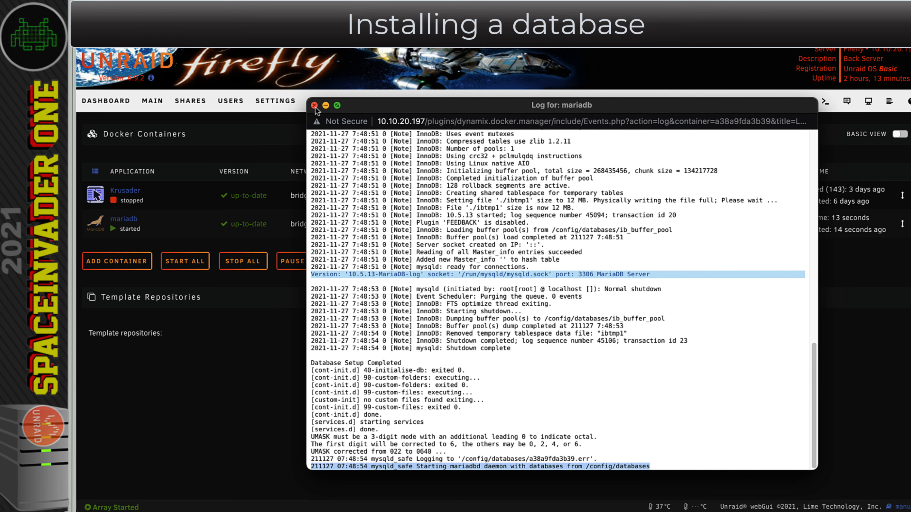
left_click(315, 105)
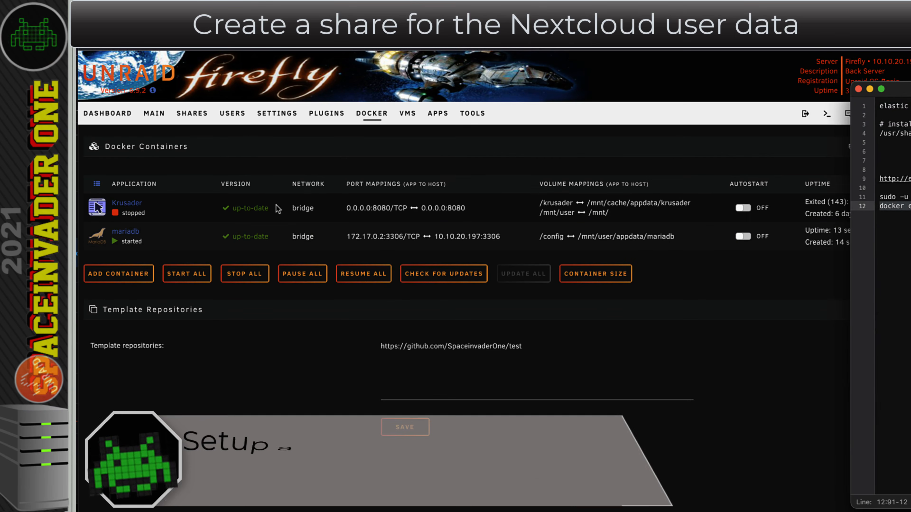
Add a user share named nextcloud that includes only Disk 3
left_click(197, 117)
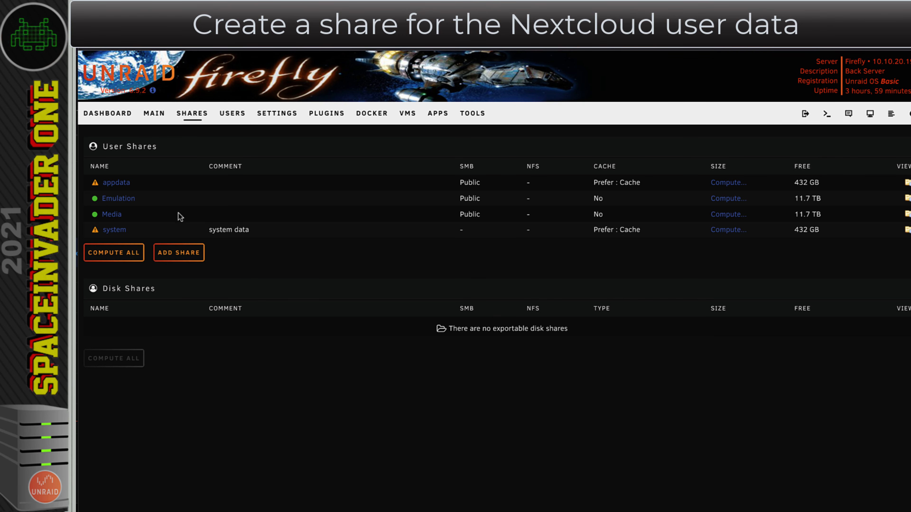
left_click(177, 253)
type("nextcloud")
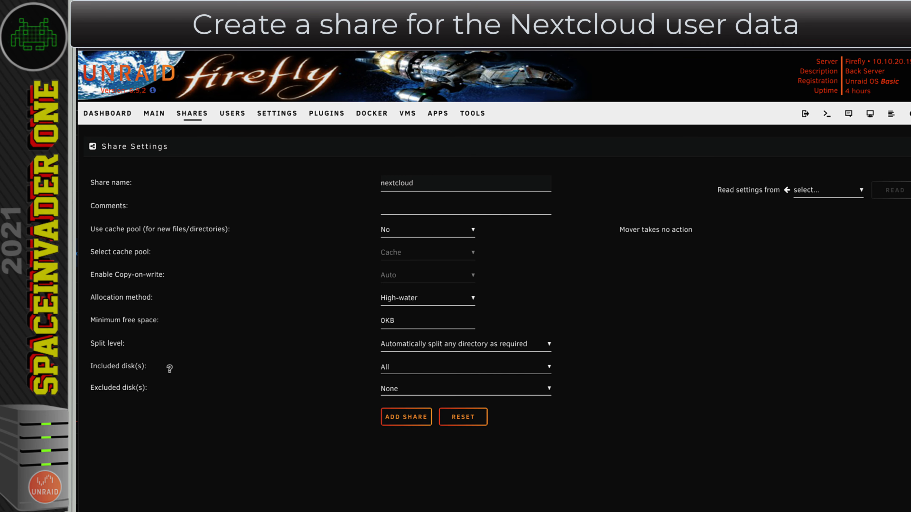
left_click(396, 373)
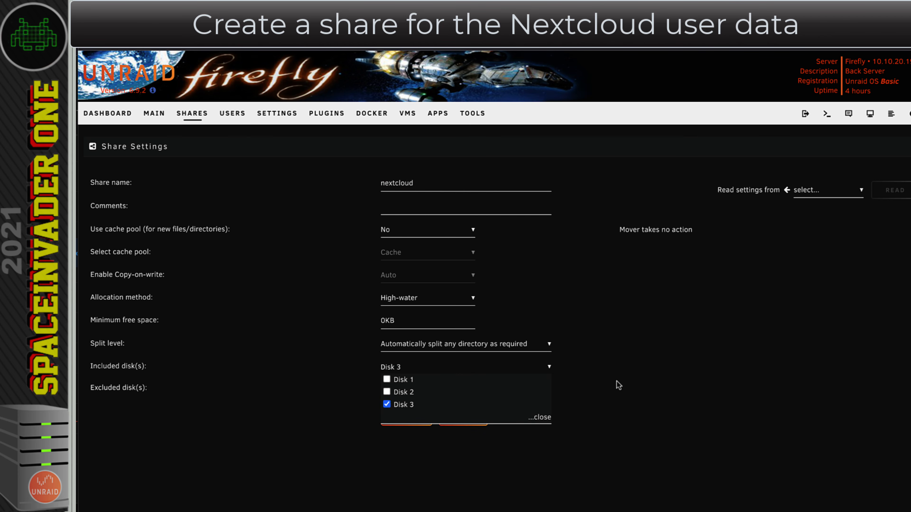
left_click(592, 414)
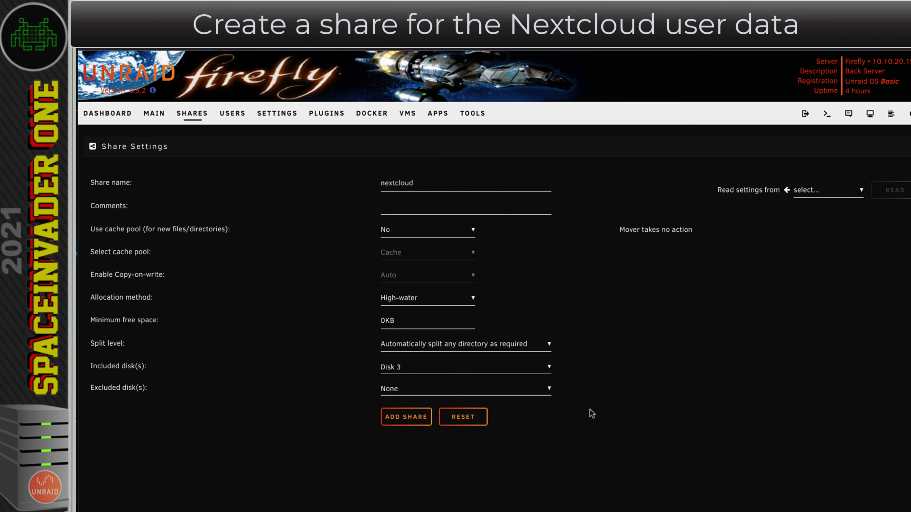
left_click(399, 418)
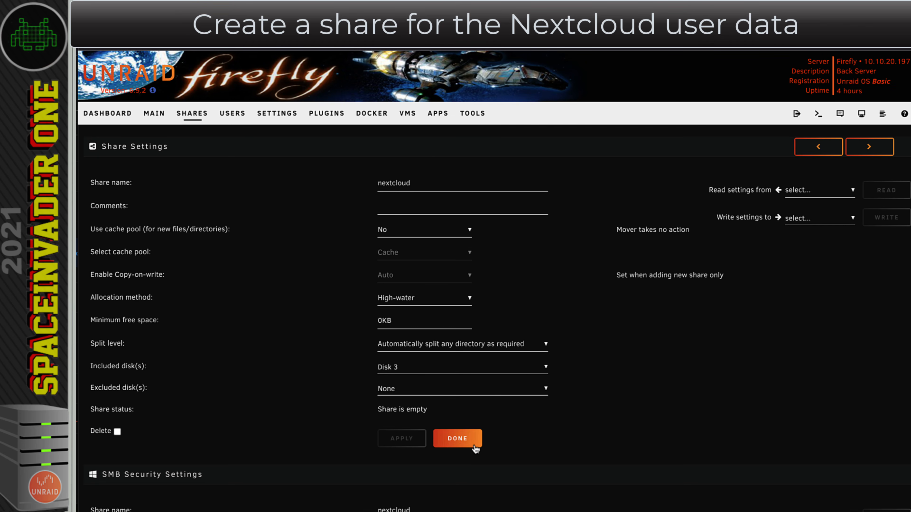
left_click(461, 440)
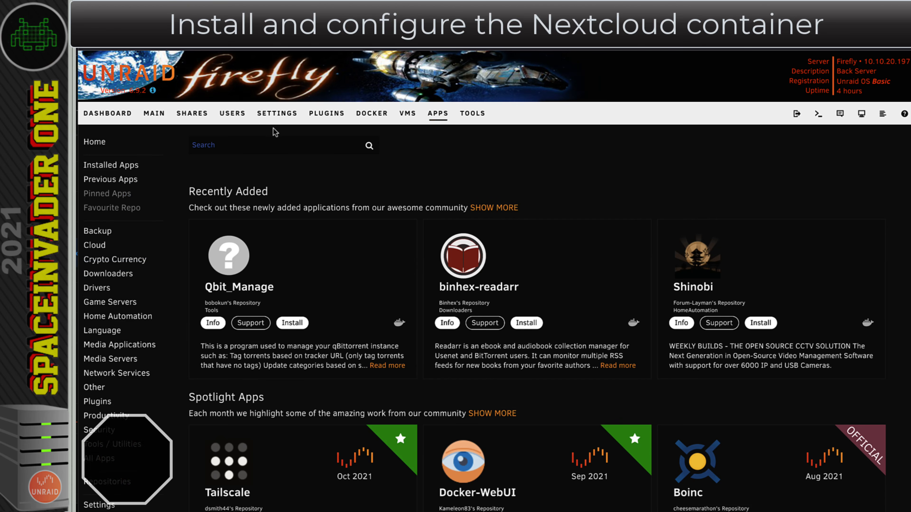
Search the community apps for nextcloud and start installing linuxserver's container using the Default branch
type("nextcloud")
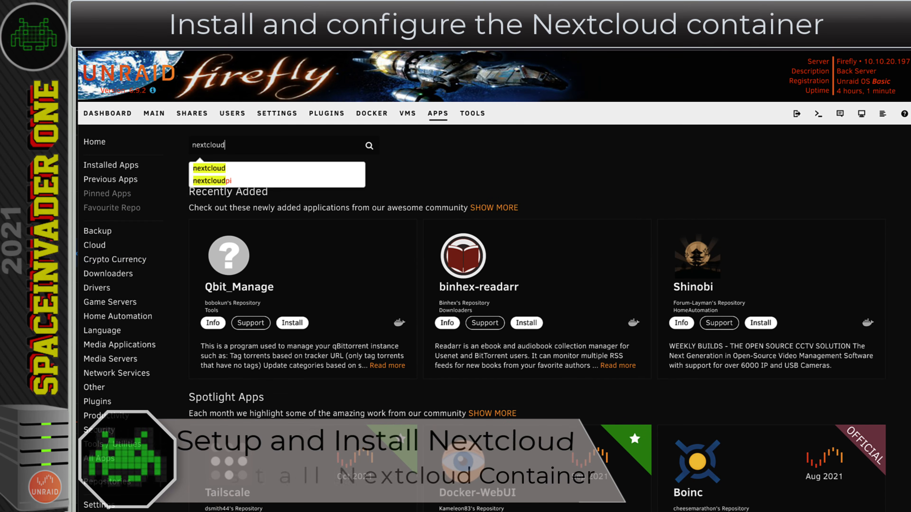
key("Return")
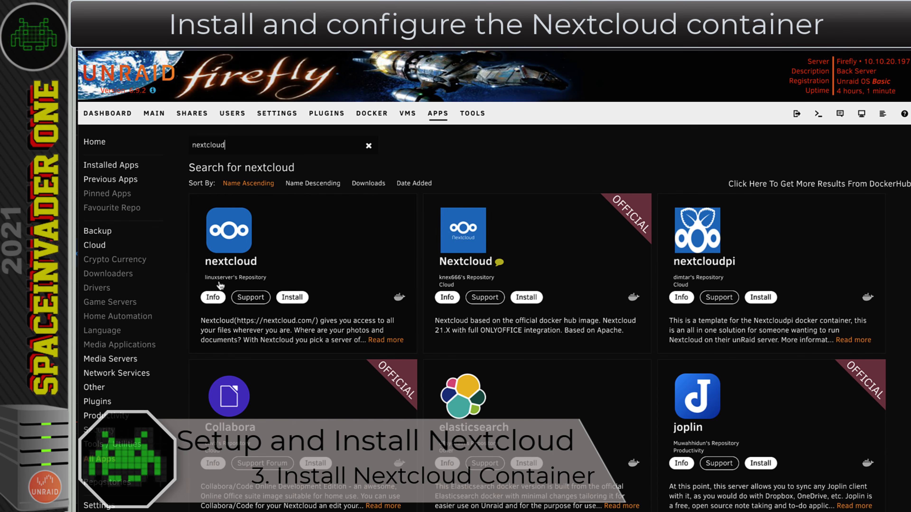
left_click(292, 298)
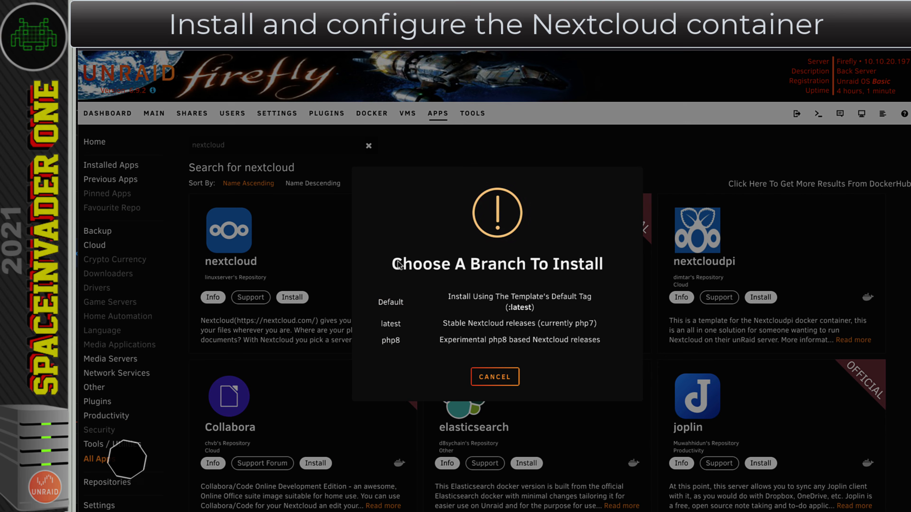
left_click(395, 304)
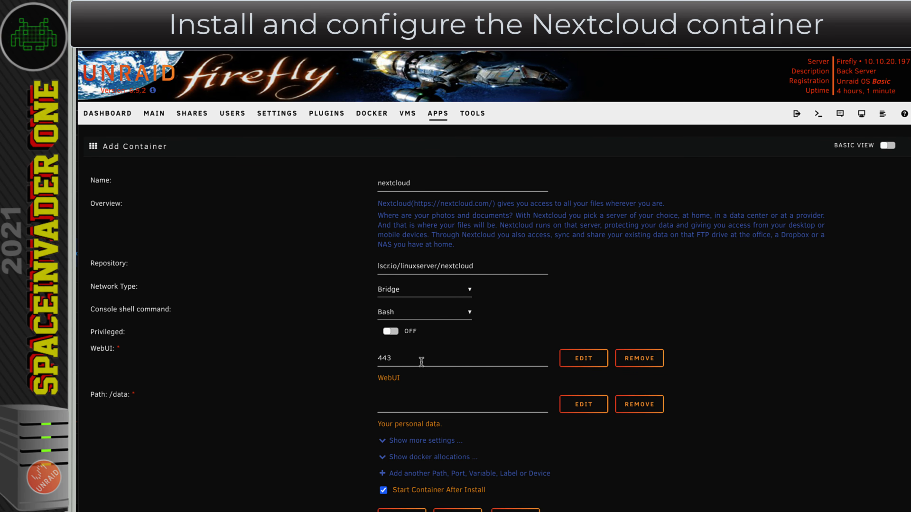
Set the nextcloud container's WebUI port to 444 and its /data path to /mnt/user/nextcloud/
left_click(396, 362)
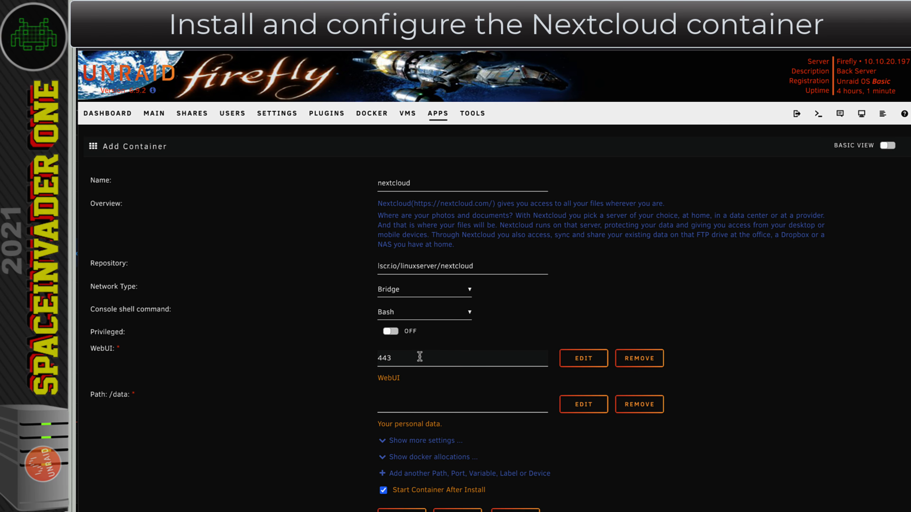
key("BackSpace")
type("4")
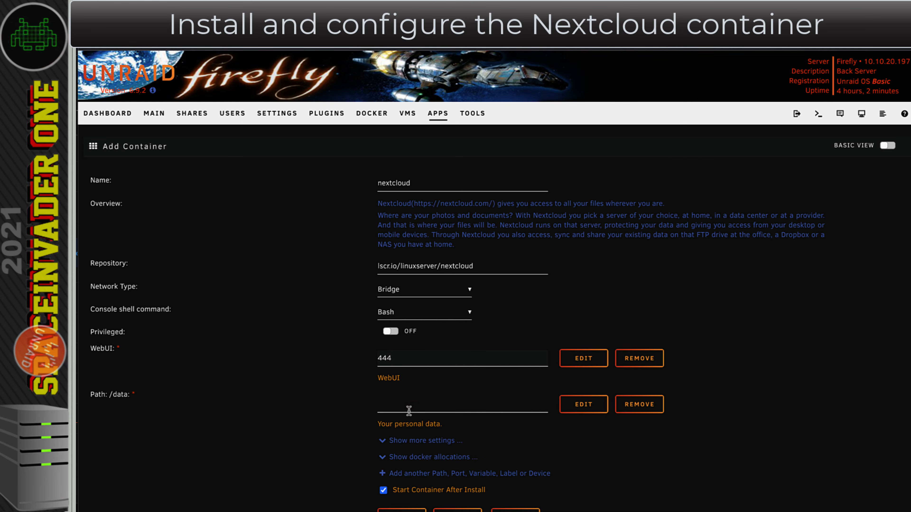
left_click(401, 405)
left_click(409, 461)
left_click(308, 423)
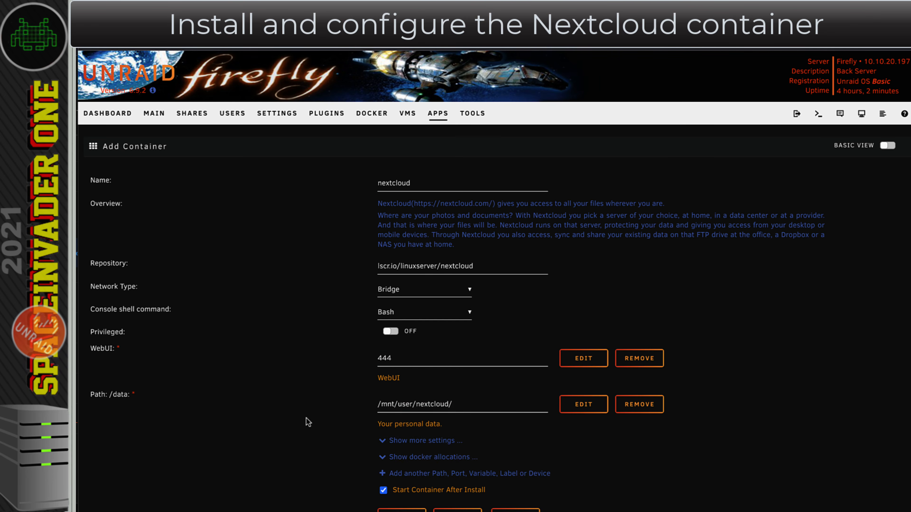
scroll(340, 376, "down", 1)
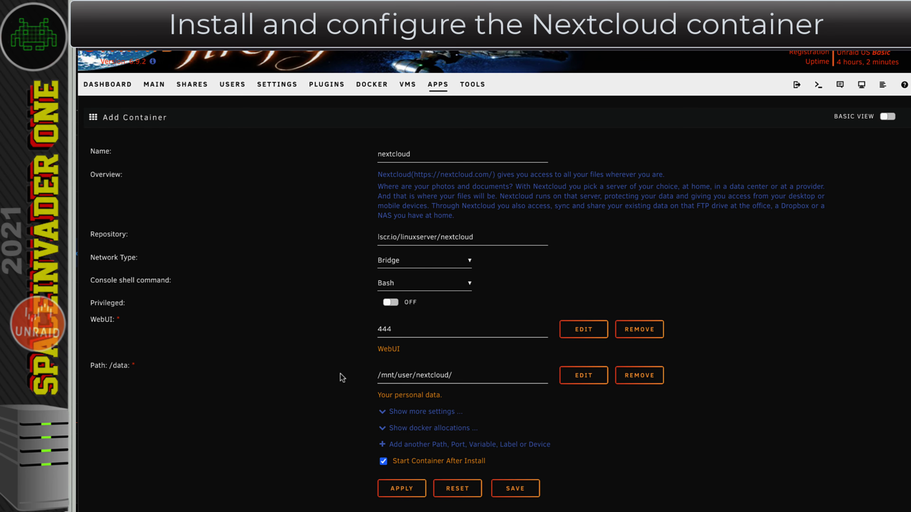
Apply the nextcloud container settings to install it, and open the Docker container list
left_click(402, 490)
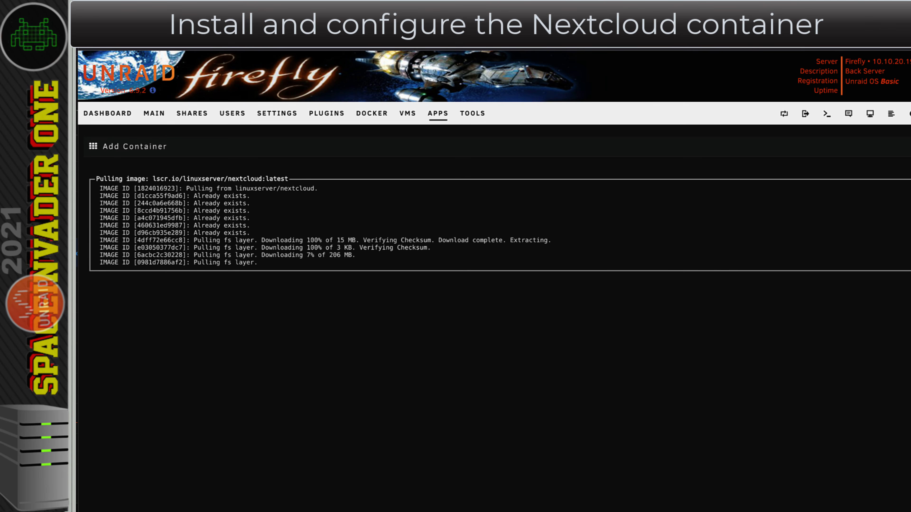
left_click(502, 371)
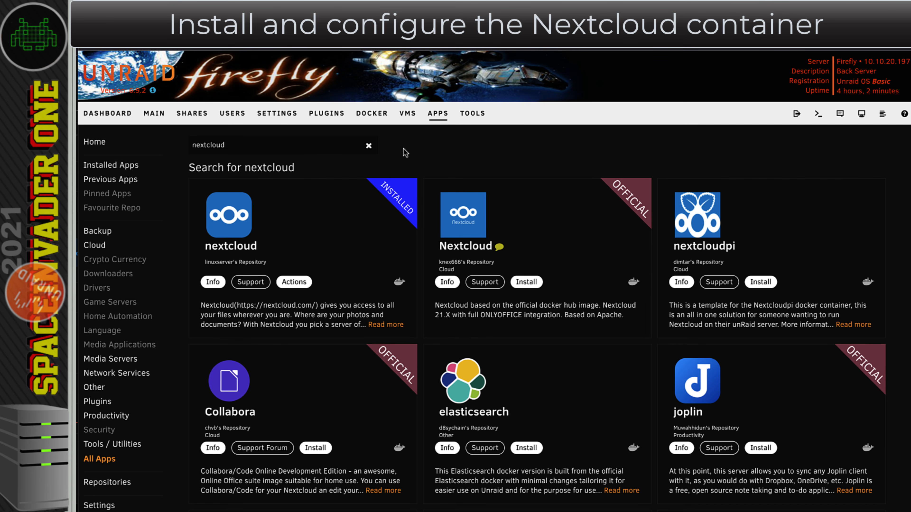
left_click(372, 115)
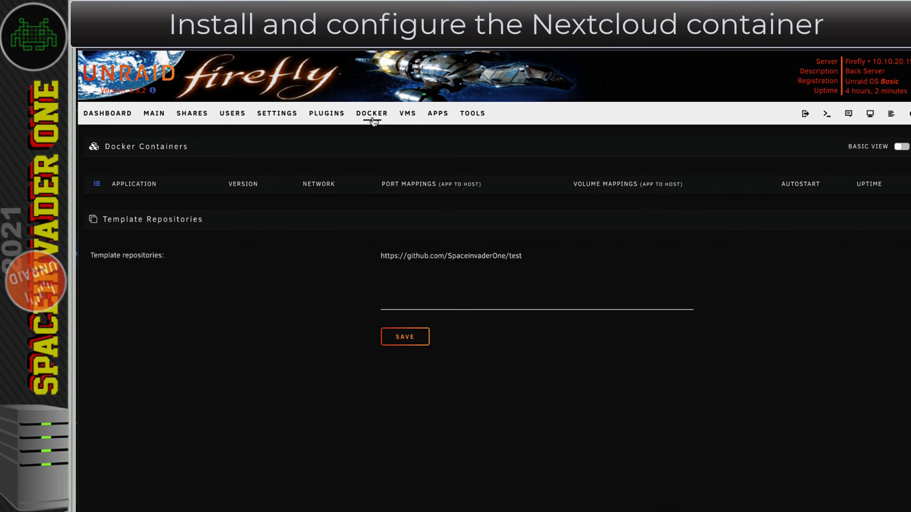
Check the startup messages at the end of the nextcloud container's log and close the log
left_click(97, 265)
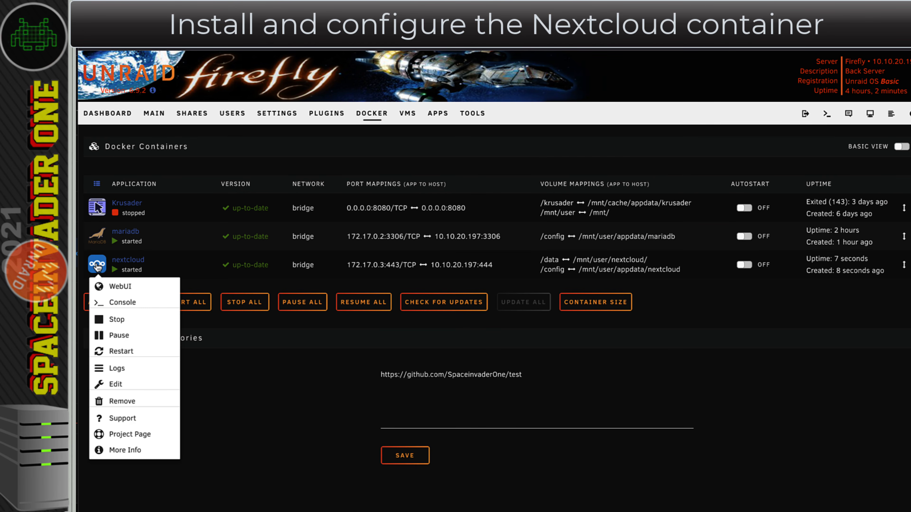
left_click(108, 369)
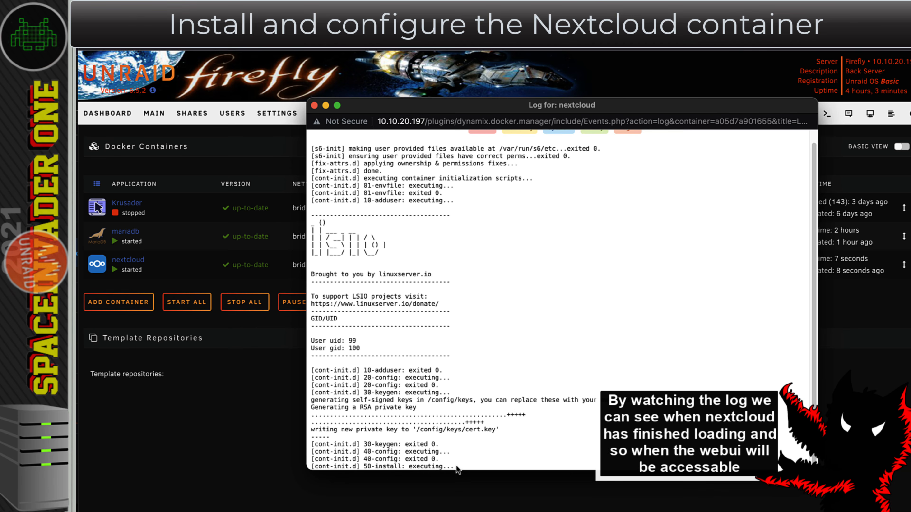
left_click_drag(456, 467, 393, 467)
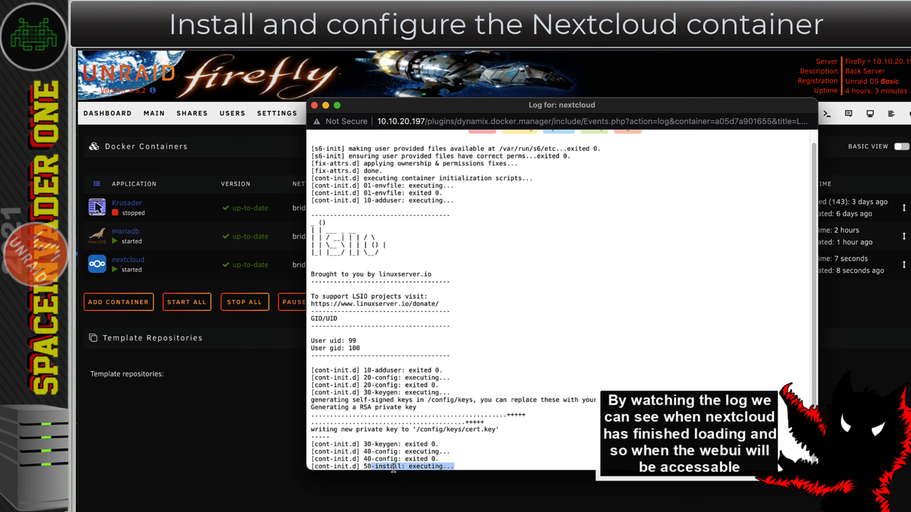
left_click(467, 467)
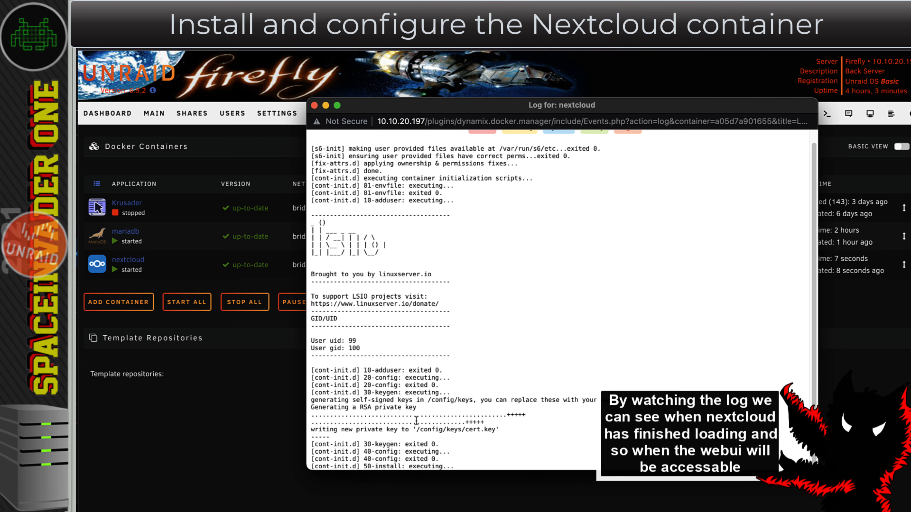
left_click_drag(379, 466, 311, 459)
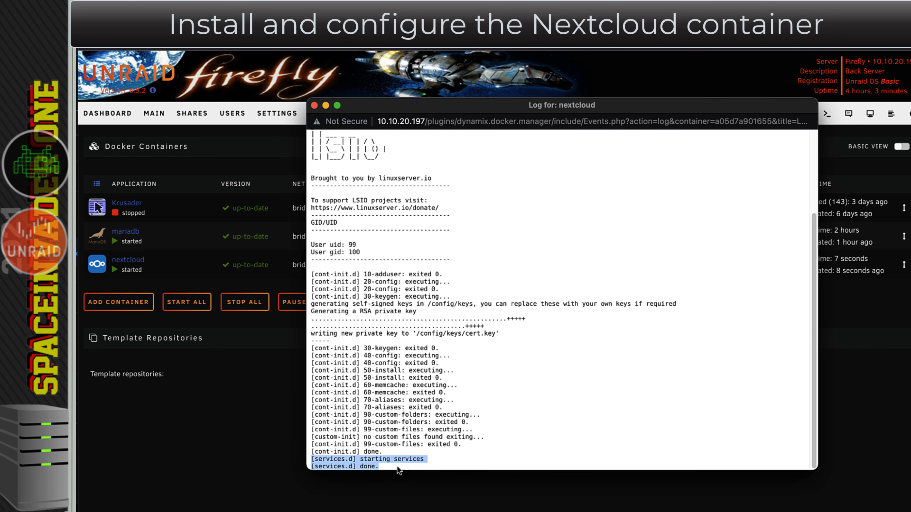
left_click(314, 106)
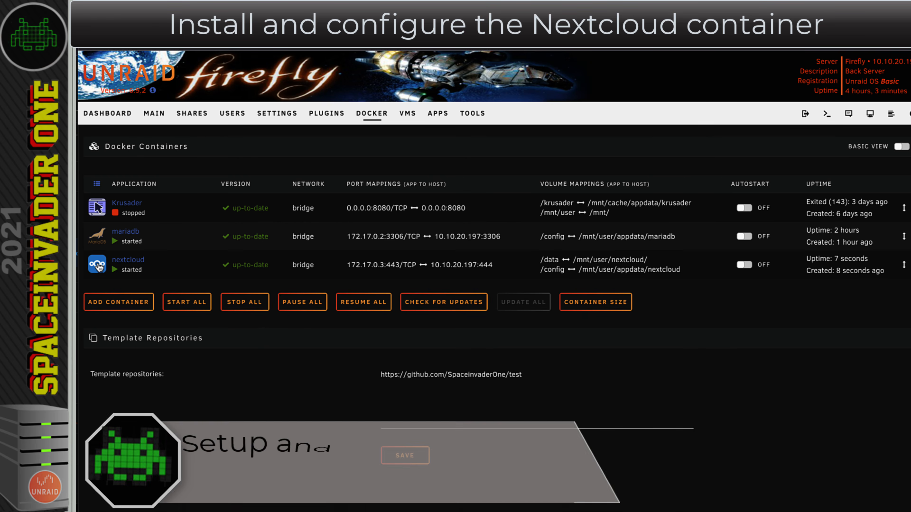
Open the nextcloud container's WebUI and proceed past the browser's certificate warning
left_click(100, 266)
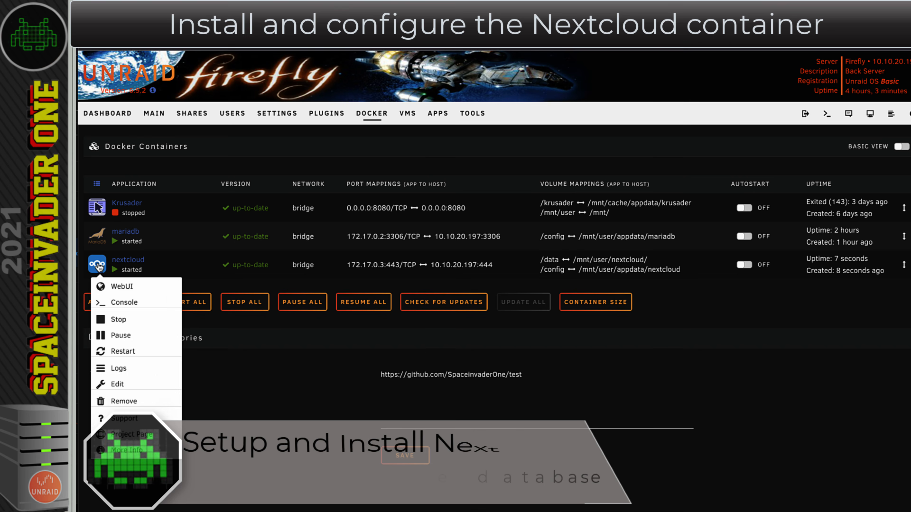
left_click(113, 287)
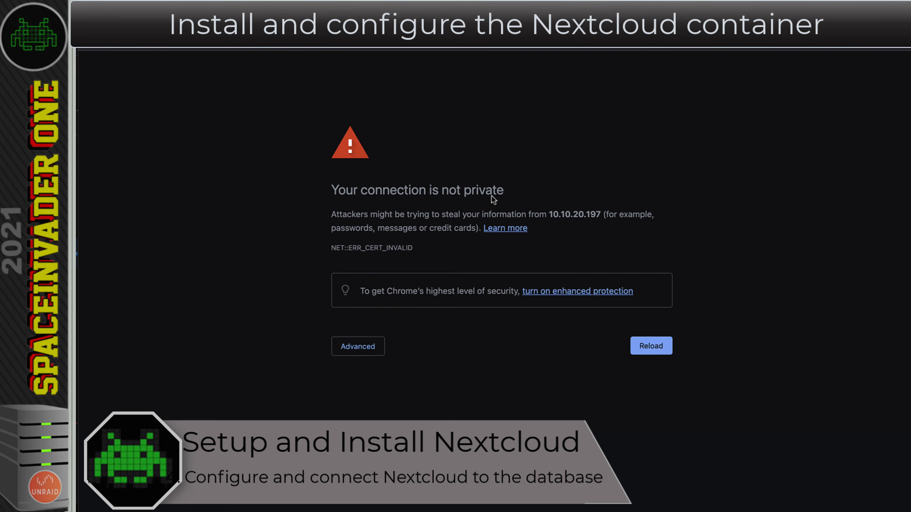
left_click(355, 346)
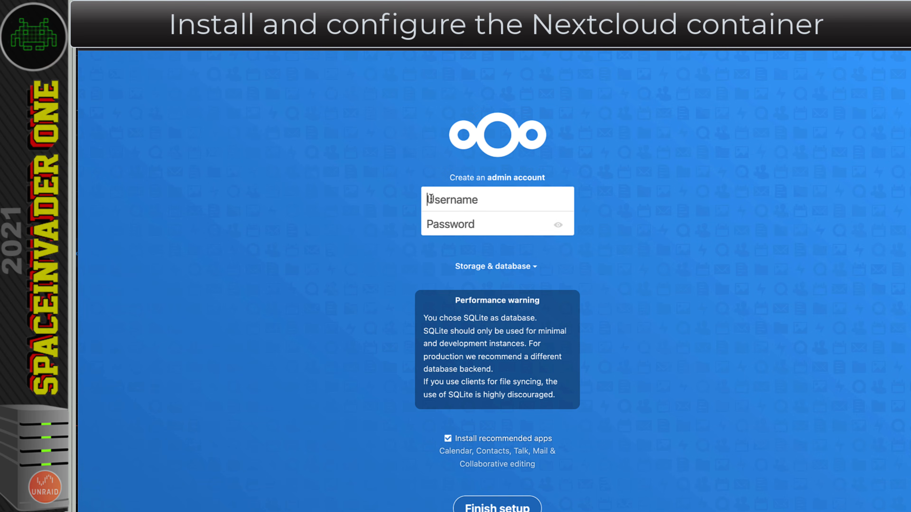
Enter the username and a password for the new Nextcloud admin account
type("ed")
left_click(436, 217)
type("•••••••••••")
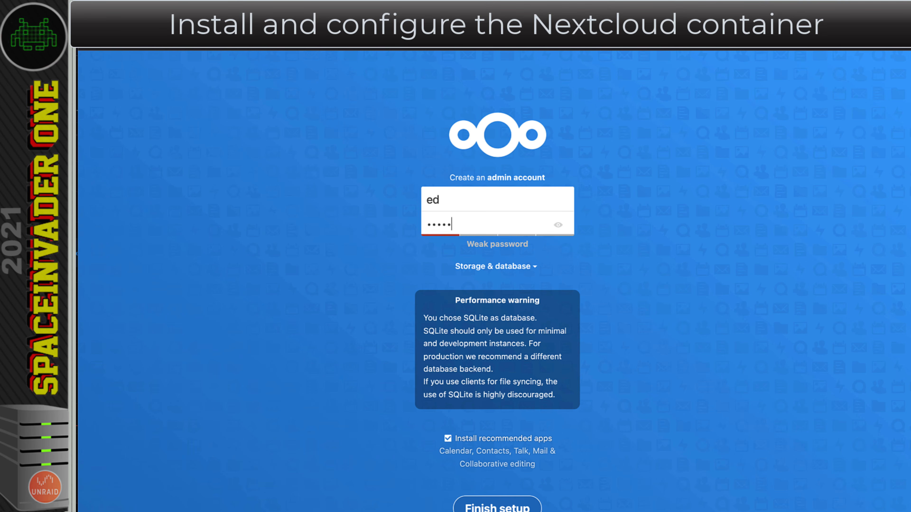
type("•")
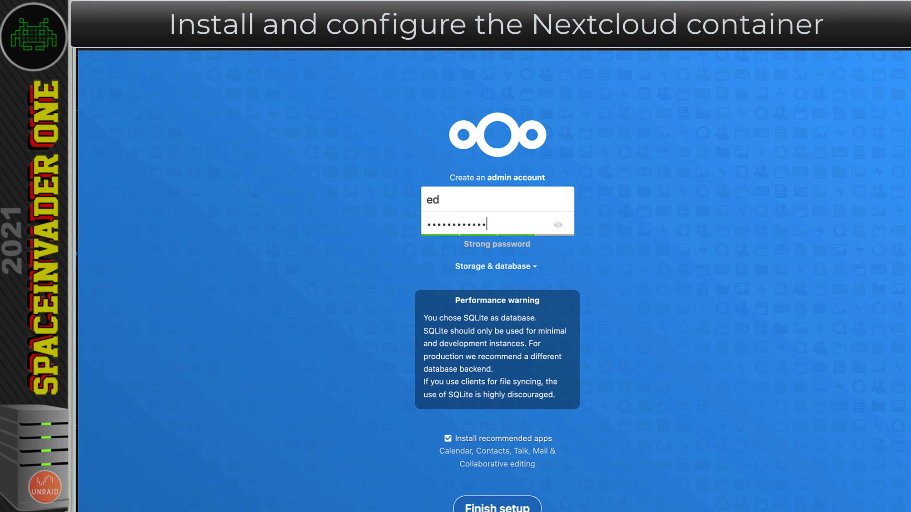
Choose MySQL/MariaDB as the database, with user nextcloud, the database password and database name nextcloud
left_click(497, 270)
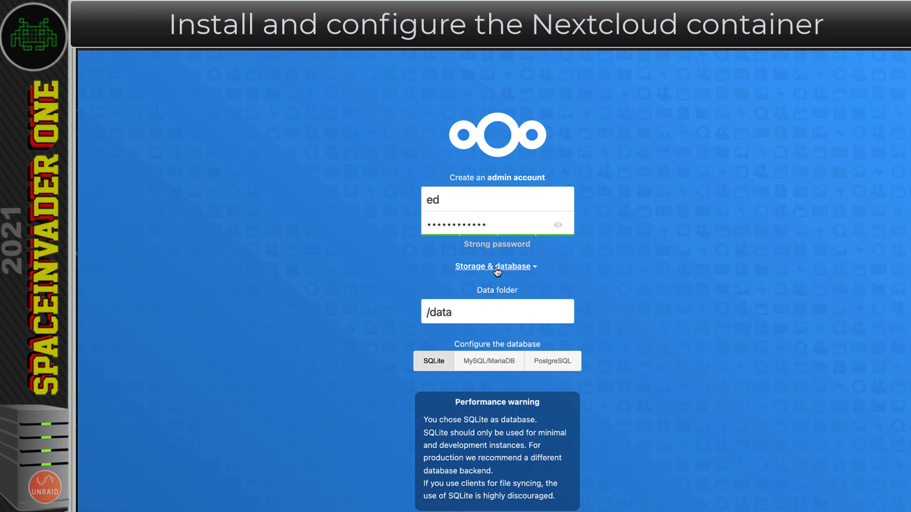
left_click(496, 363)
scroll(538, 369, "down", 4)
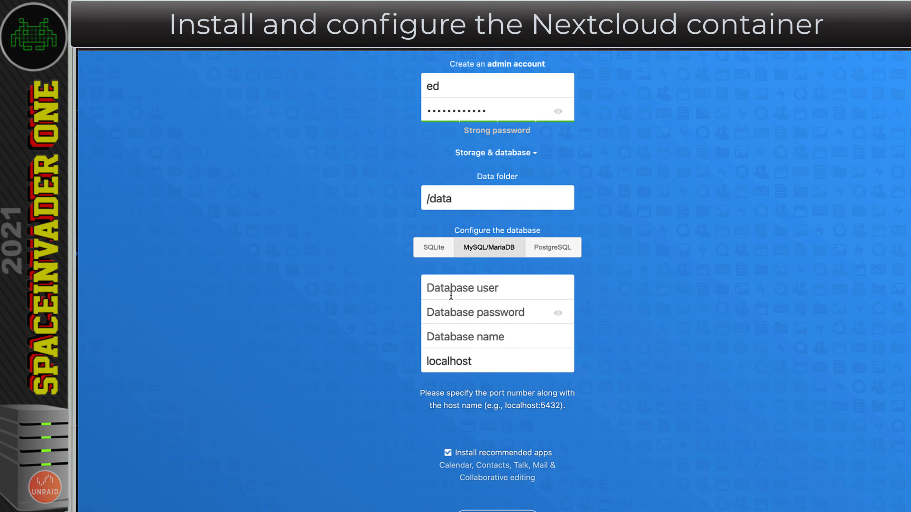
left_click(433, 289)
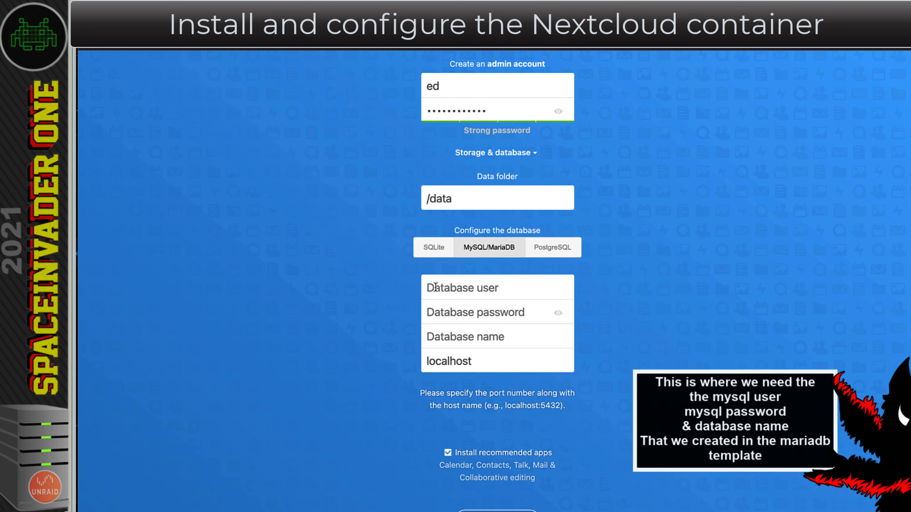
type("nextcloud")
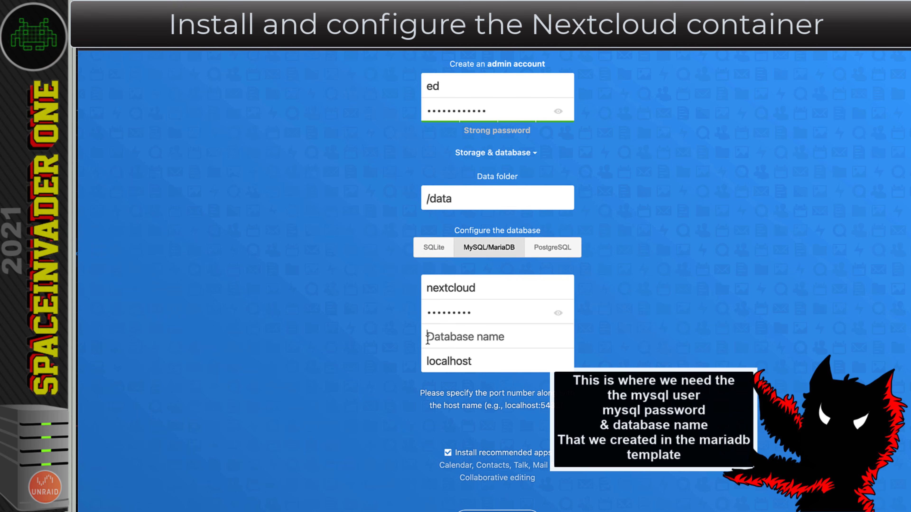
left_click(428, 338)
type("nextcloud")
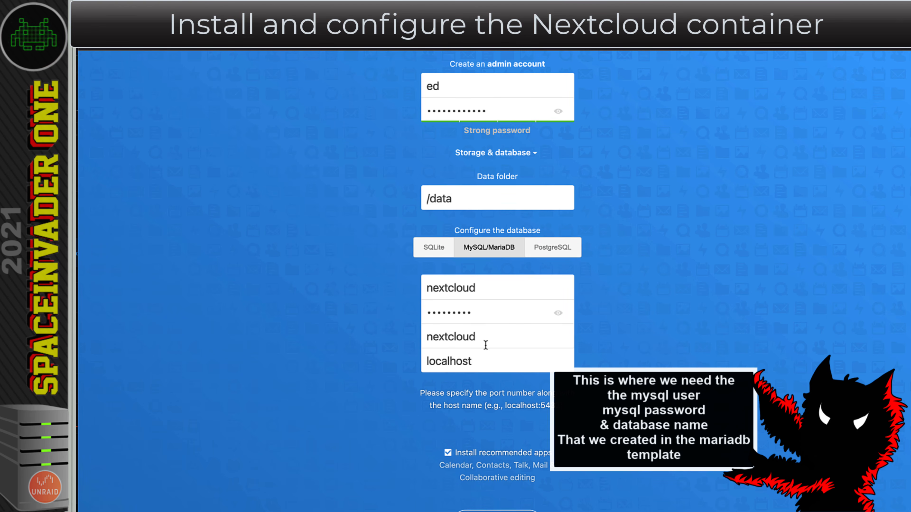
Replace the database host localhost with the server's IP and MariaDB port, 10.10.20.197:3306
key("BackSpace")
key("BackSpace")
key("BackSpace")
key("BackSpace")
key("BackSpace")
key("BackSpace")
key("BackSpace")
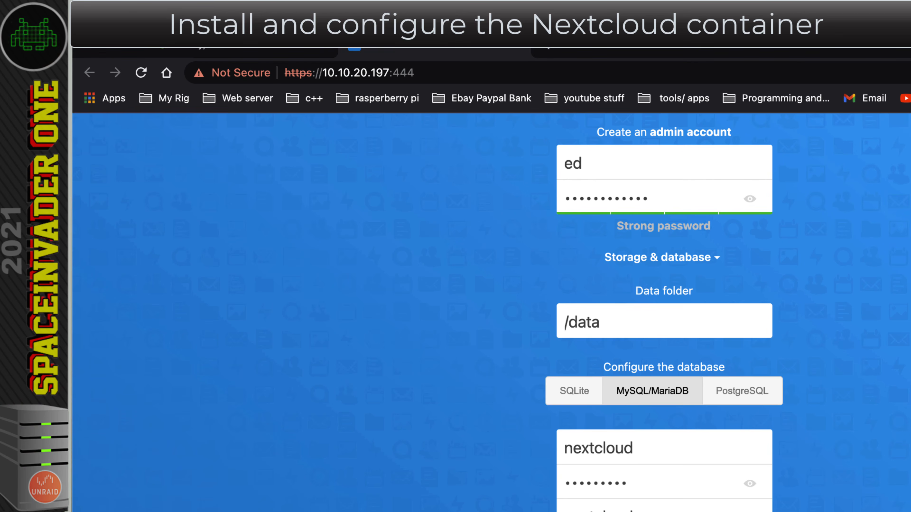
left_click_drag(390, 73, 321, 74)
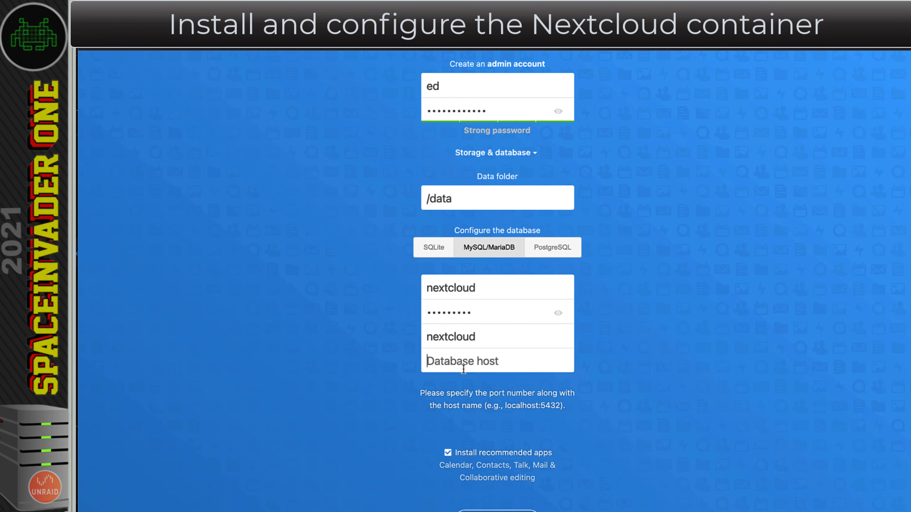
type("10.10.20.197:3306")
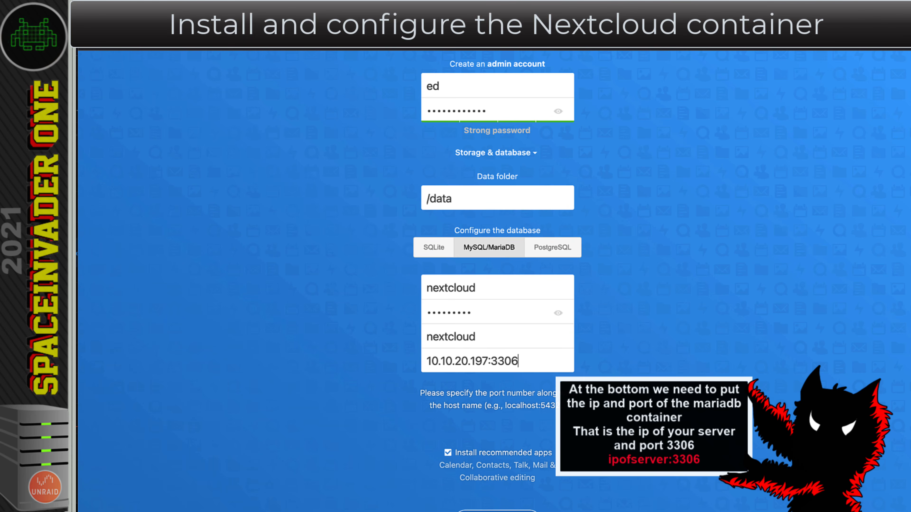
Finish the Nextcloud setup and save the new login in Bitwarden
scroll(497, 368, "down", 3)
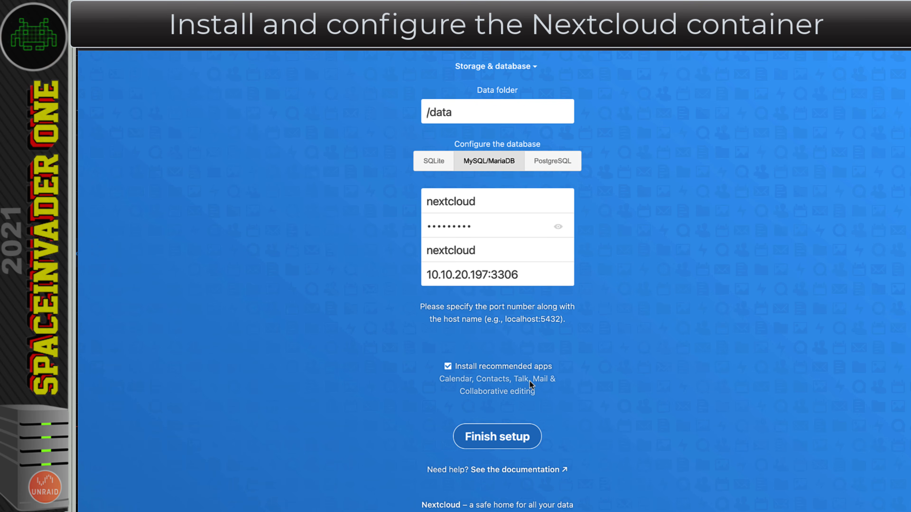
left_click(498, 440)
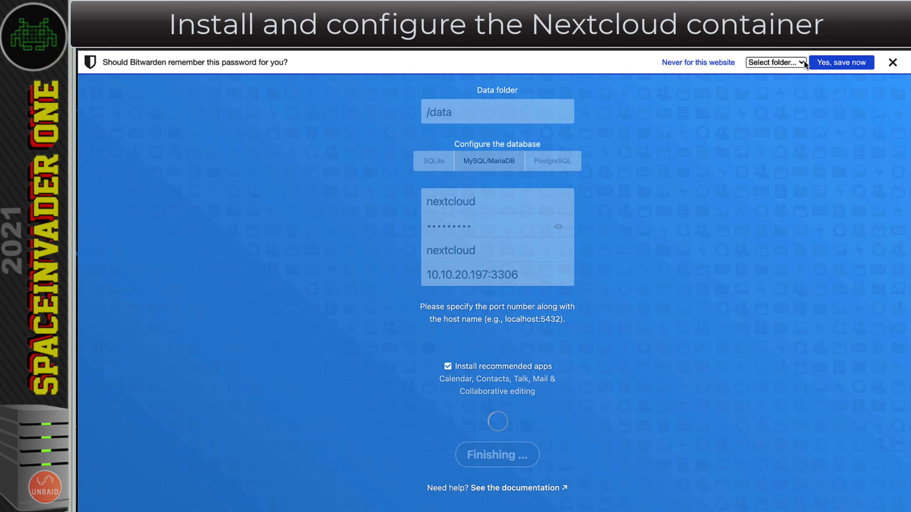
left_click(835, 64)
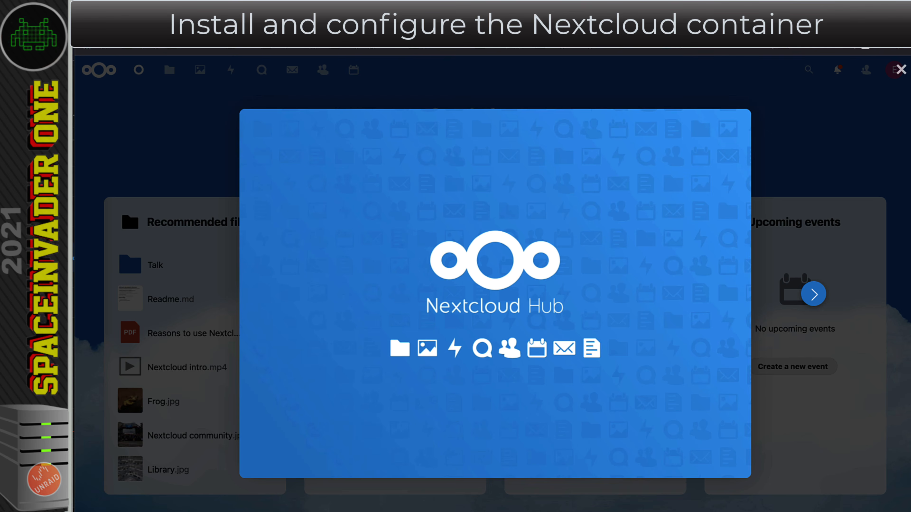
left_click(348, 104)
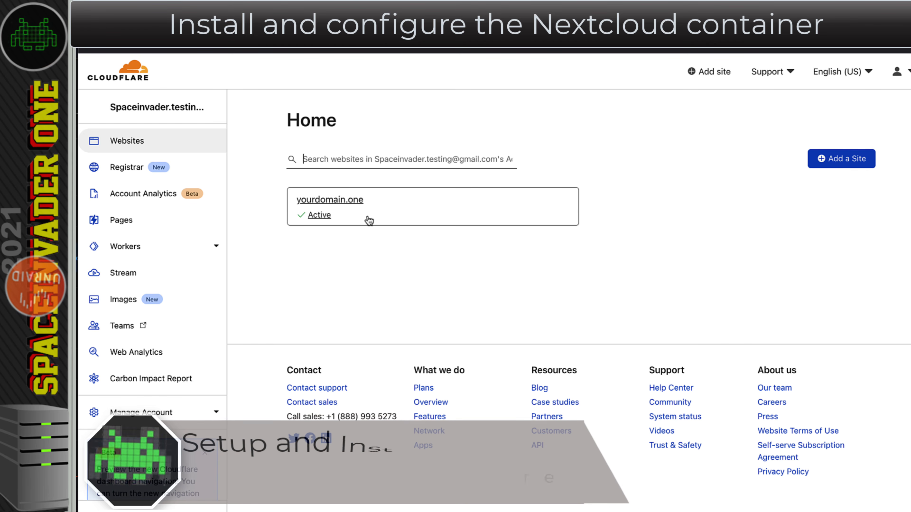
In Cloudflare, add a DNS-only CNAME record named nextcloud to yourdomain.one, with target spaceinvaderoneserver.duckdns.org
left_click(344, 205)
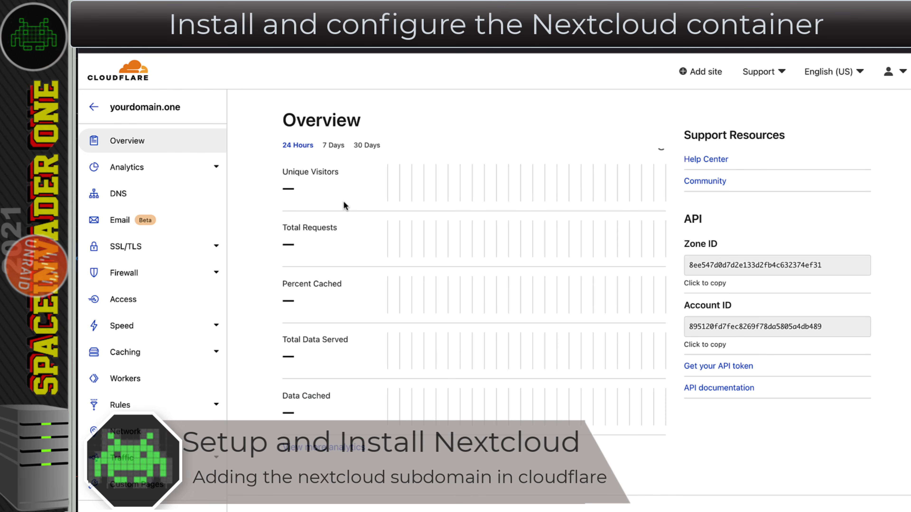
left_click(118, 196)
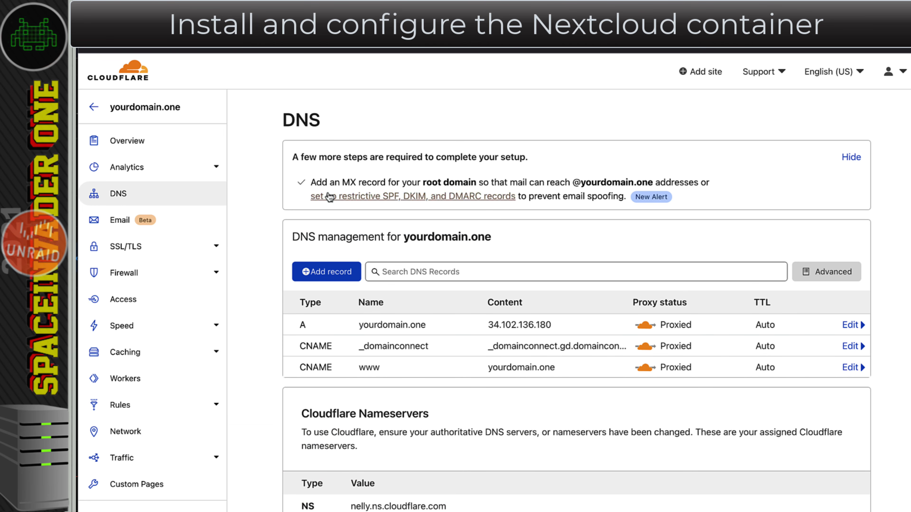
left_click(310, 272)
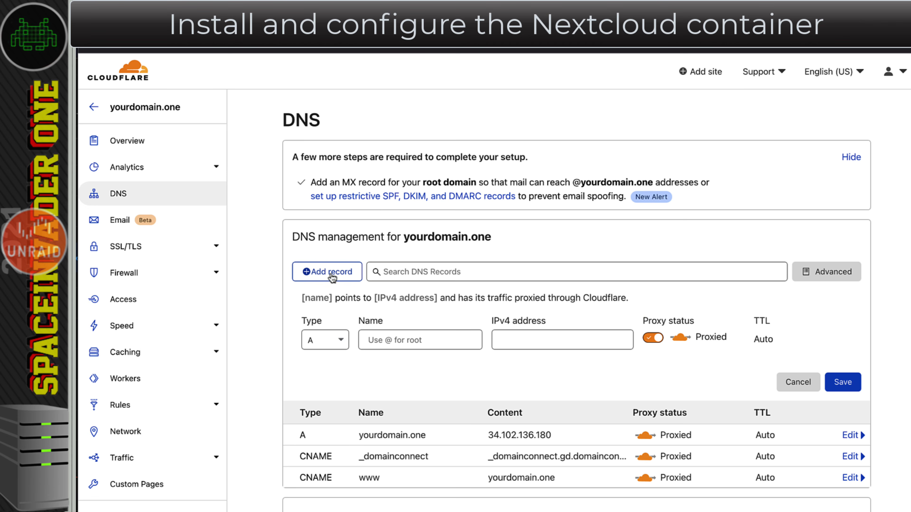
left_click(340, 343)
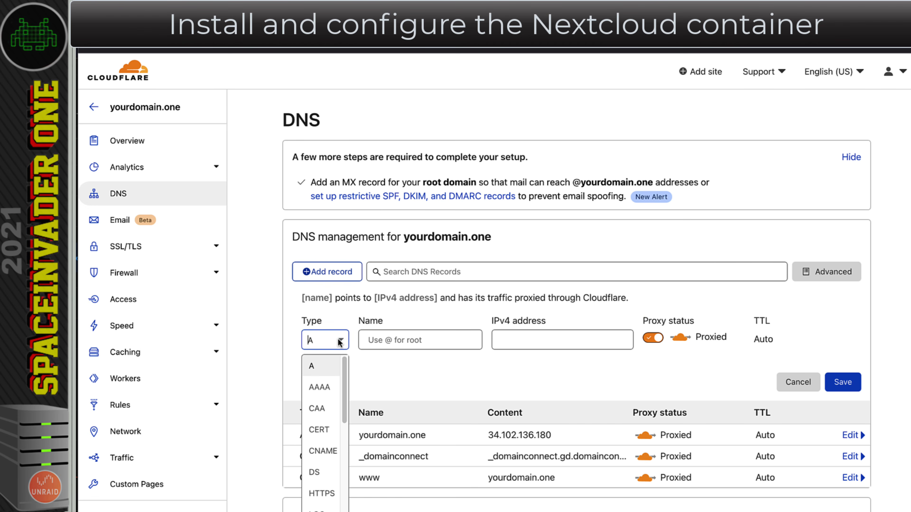
left_click(331, 453)
left_click(403, 348)
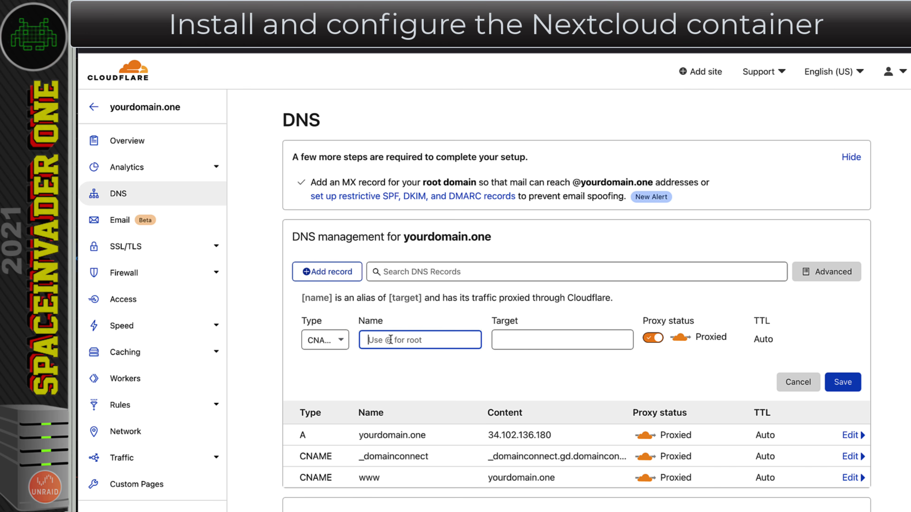
type("nextcloud")
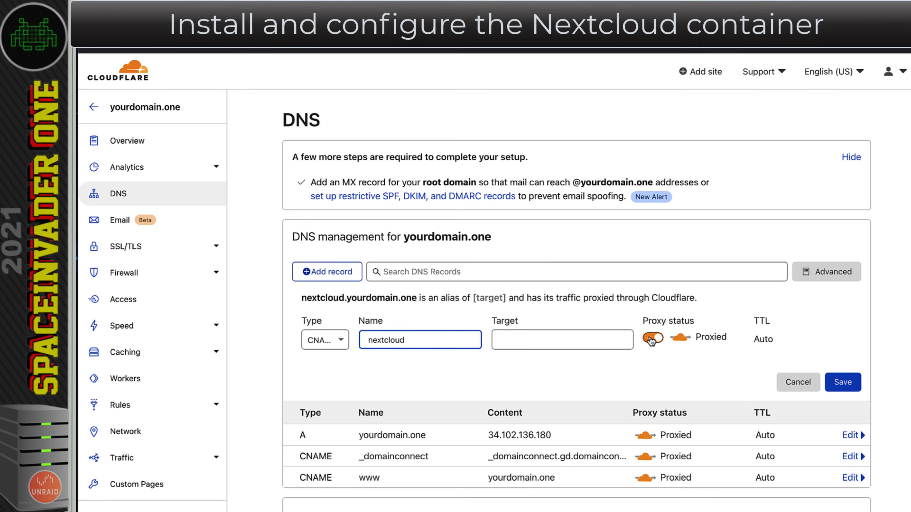
left_click(651, 339)
left_click(538, 341)
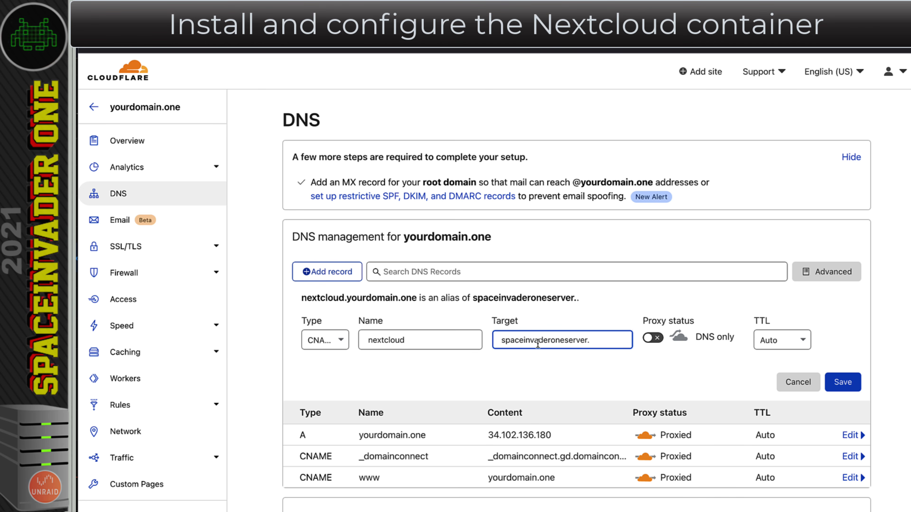
type("spaceinvaderoneserver.duckdns.org")
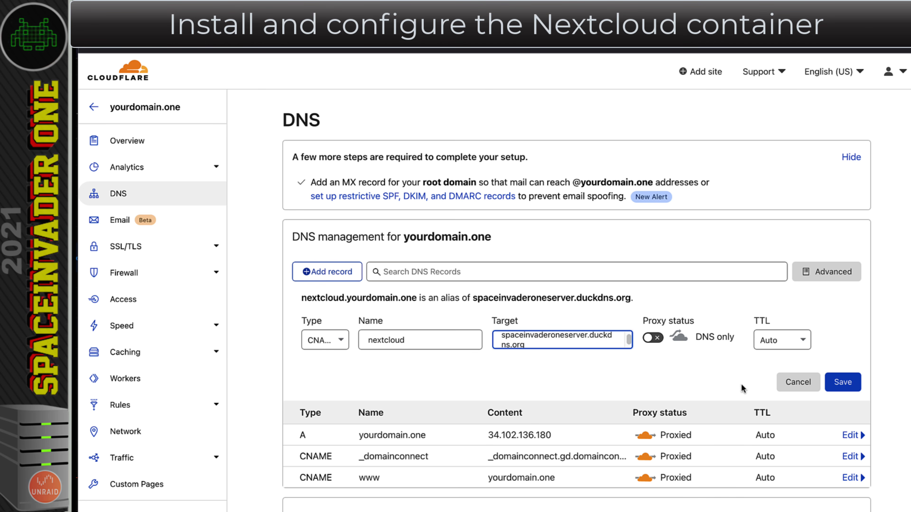
key("Return")
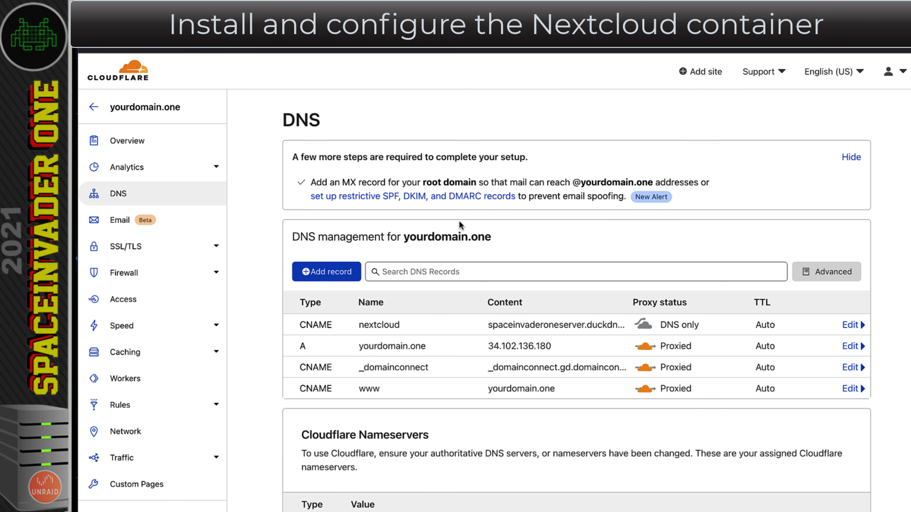
Reveal the Global API Key in the Cloudflare profile using the account password, and copy the key to the clipboard
left_click(902, 74)
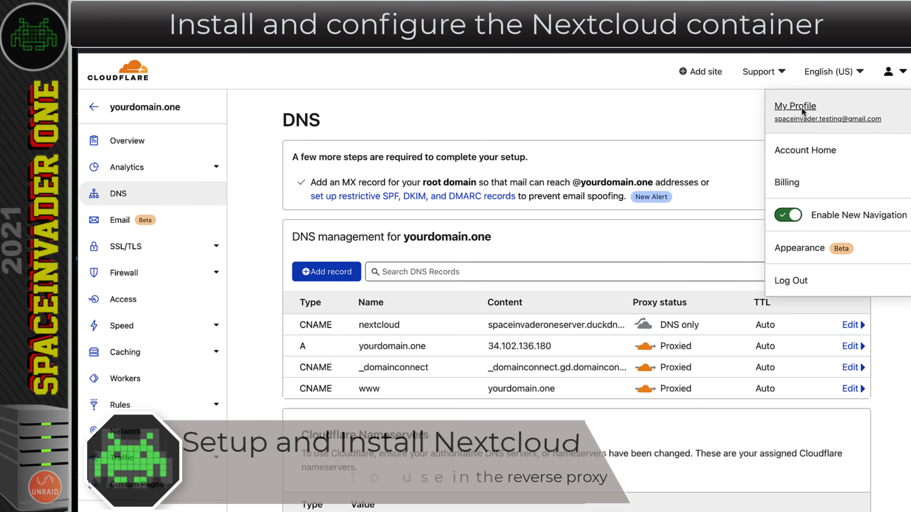
left_click(802, 112)
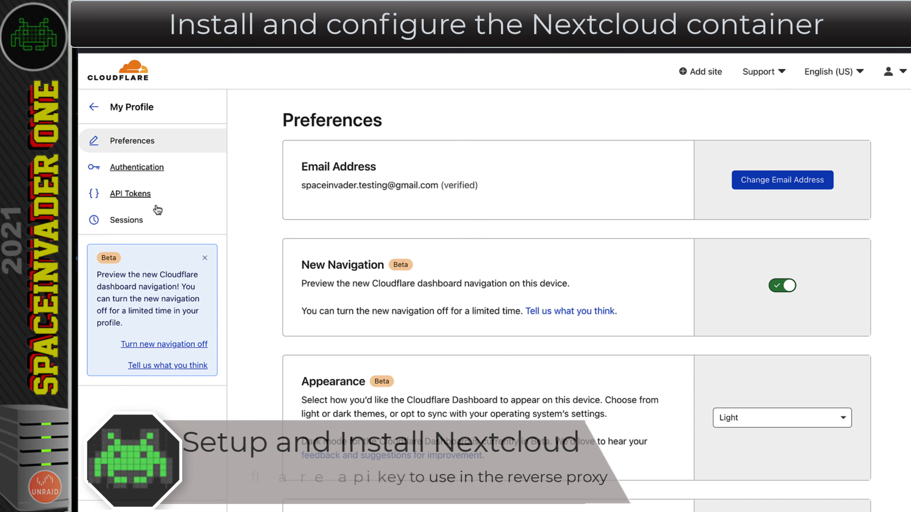
left_click(138, 196)
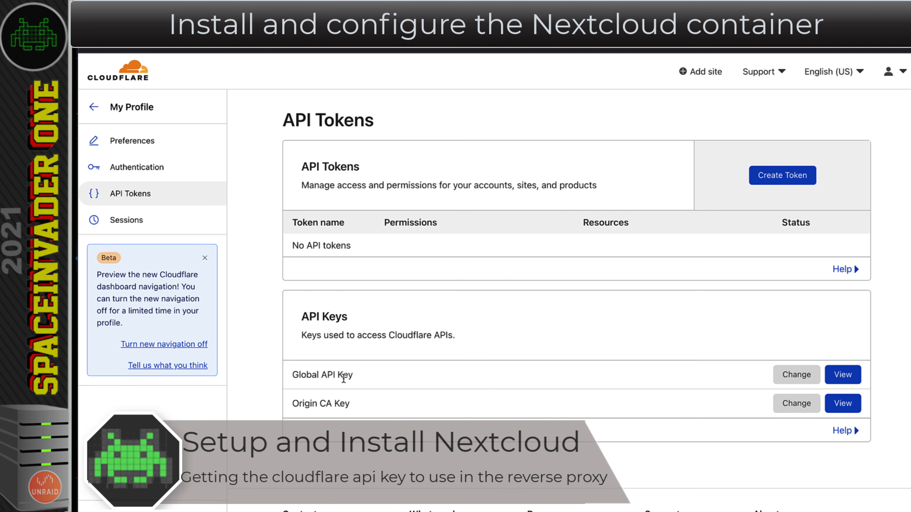
left_click(851, 382)
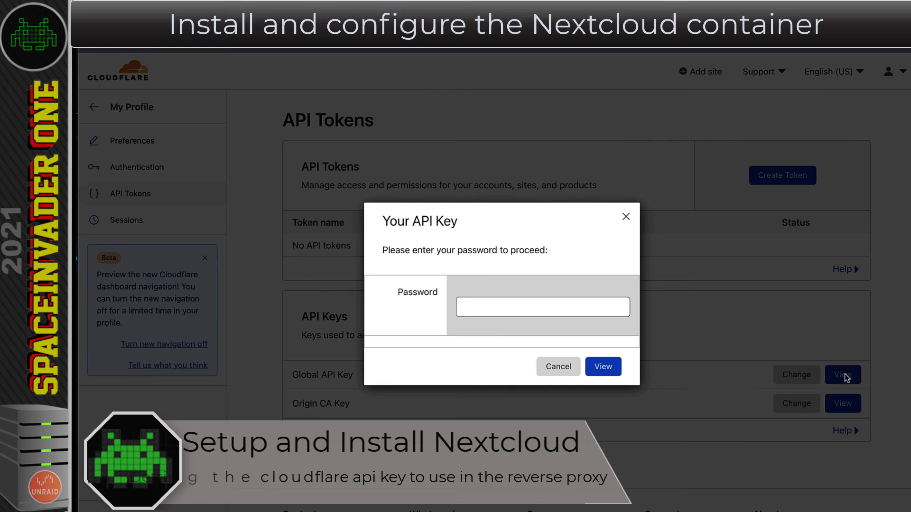
key("ctrl+v")
left_click(433, 334)
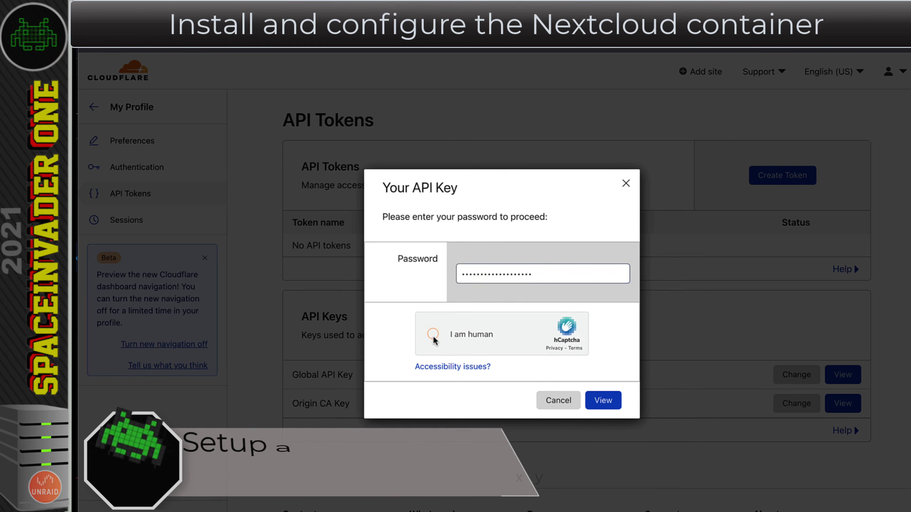
left_click(604, 401)
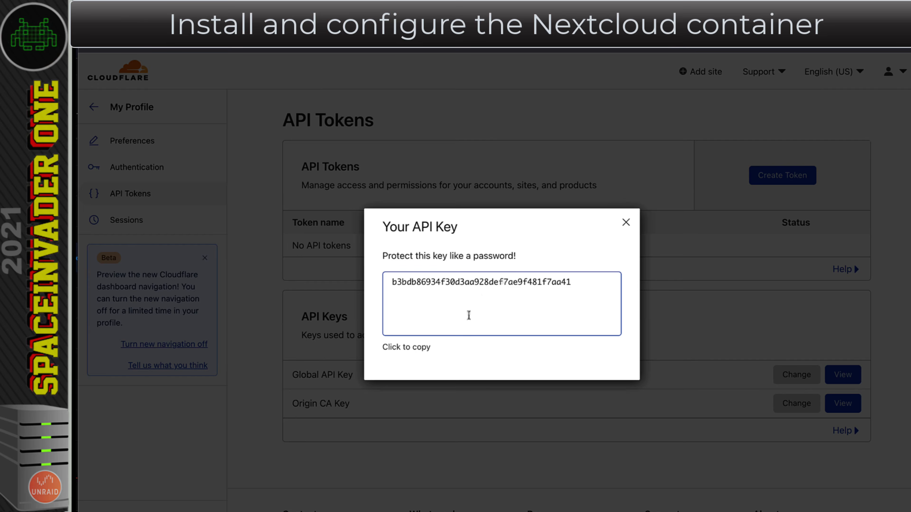
left_click(427, 348)
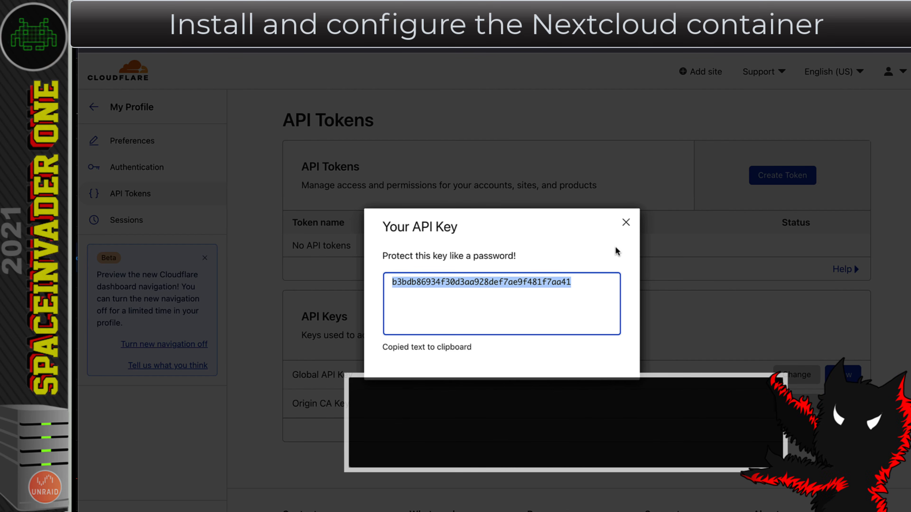
left_click(625, 223)
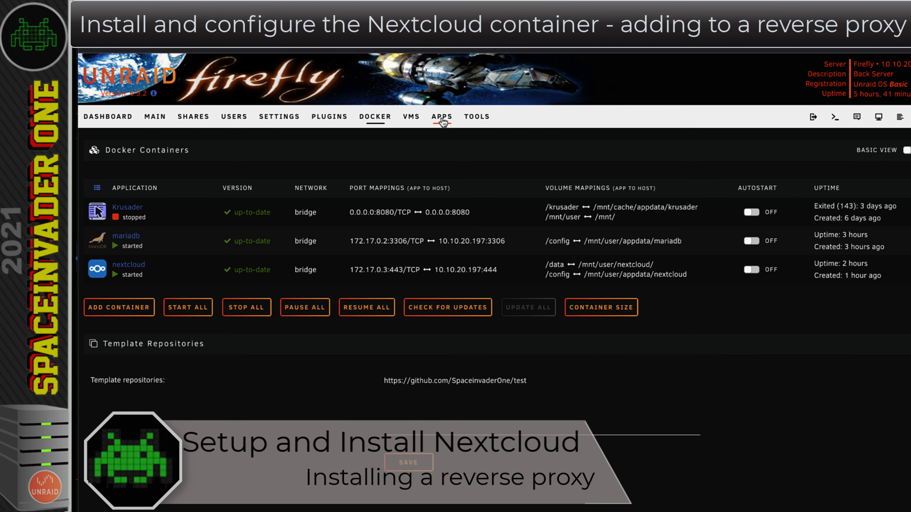
On the Unraid server, search the community apps for swag and begin installing the linuxserver container
left_click(442, 117)
type("sw")
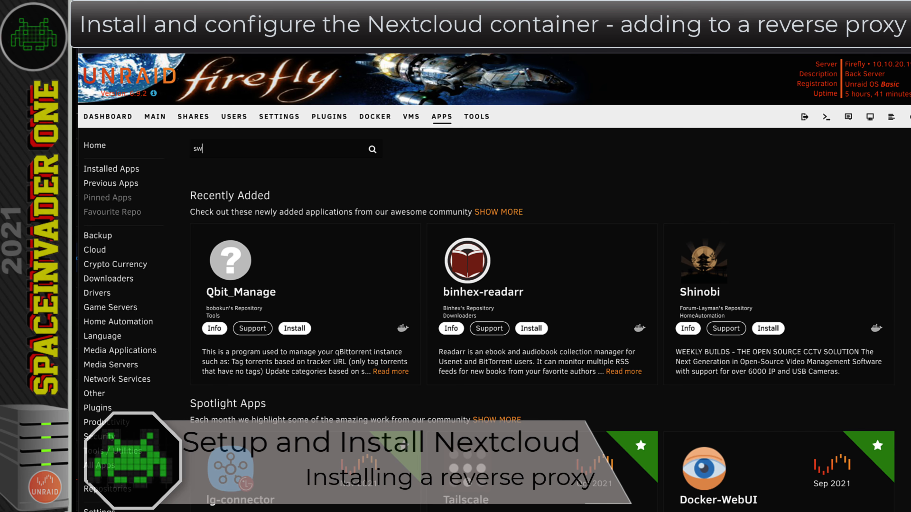
type("ag")
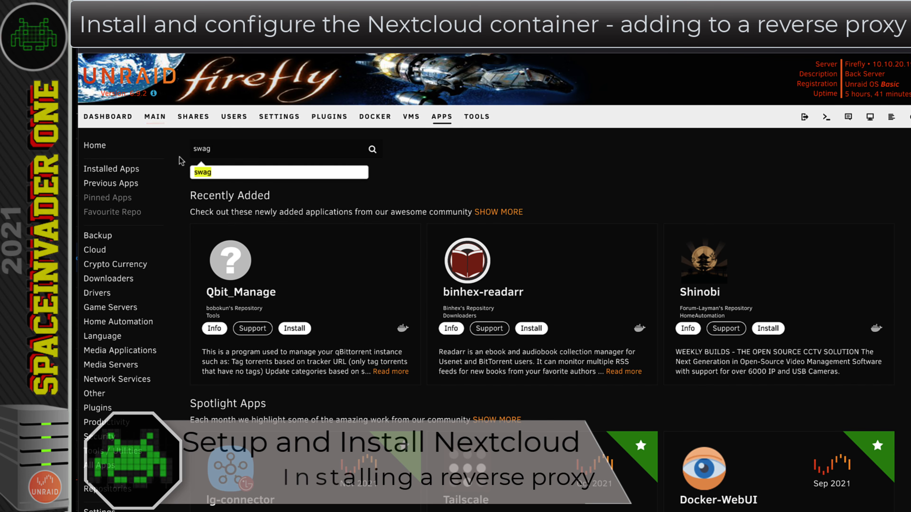
left_click(196, 172)
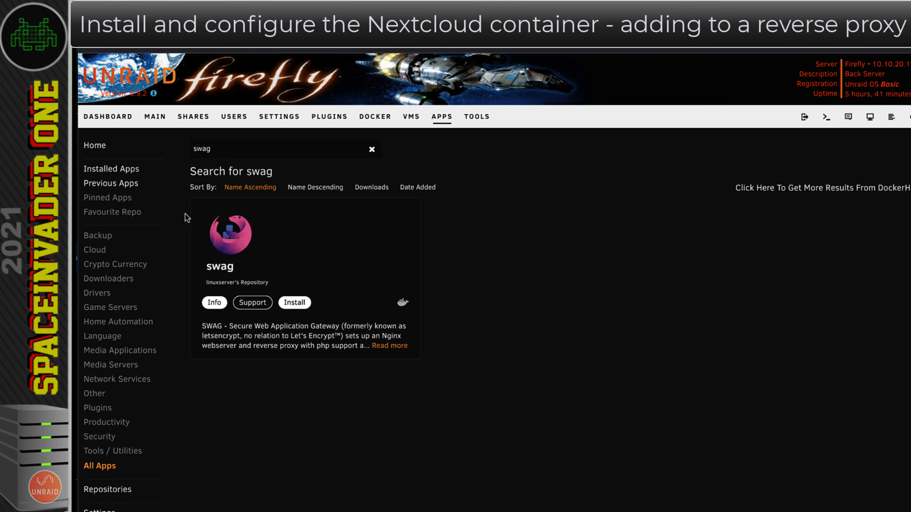
left_click(295, 303)
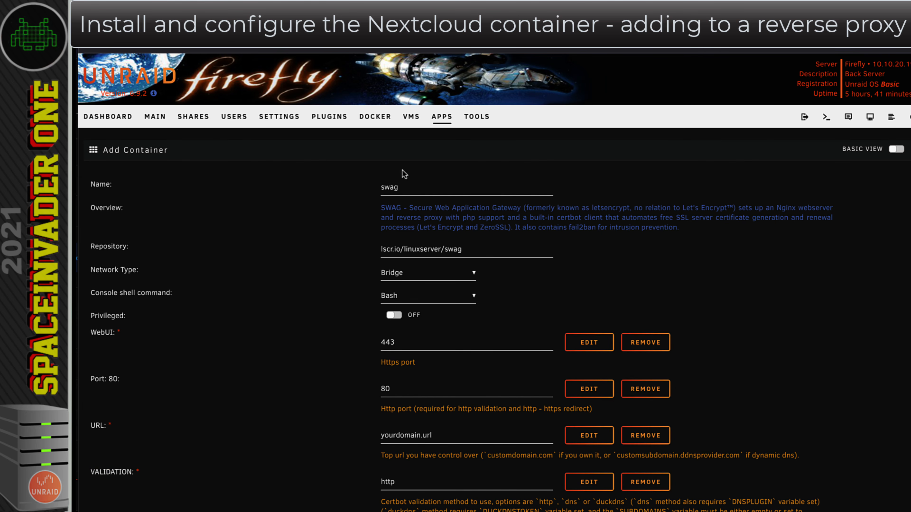
Set swag's HTTPS port to 1443, its HTTP port to 180 and its URL to yourdomain.one
scroll(439, 353, "down", 2)
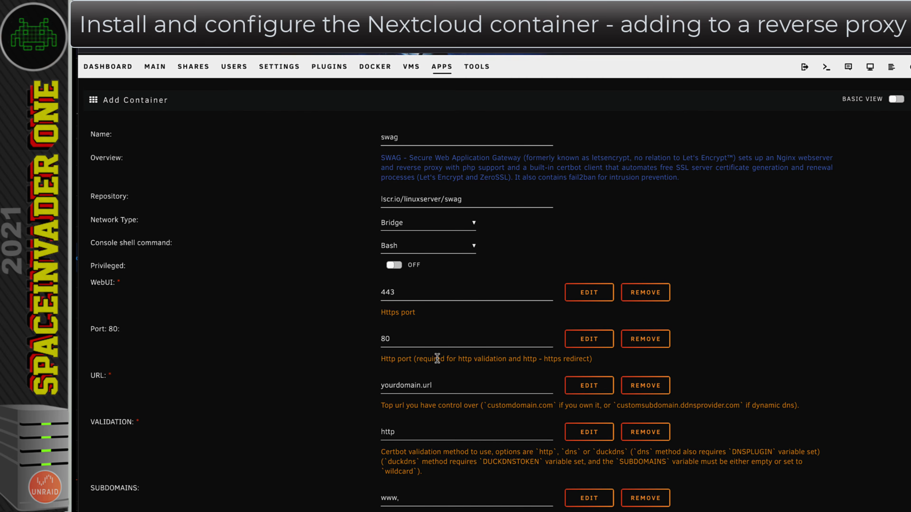
left_click(397, 289)
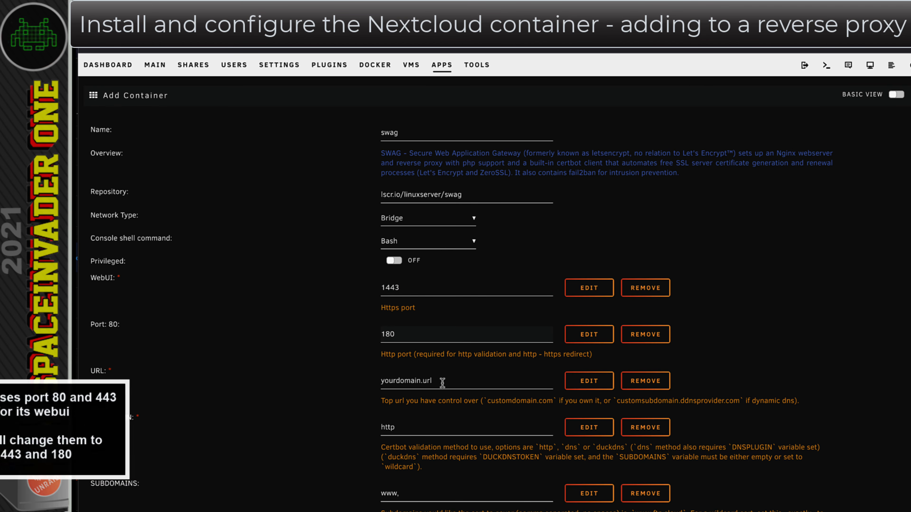
left_click_drag(440, 381, 372, 379)
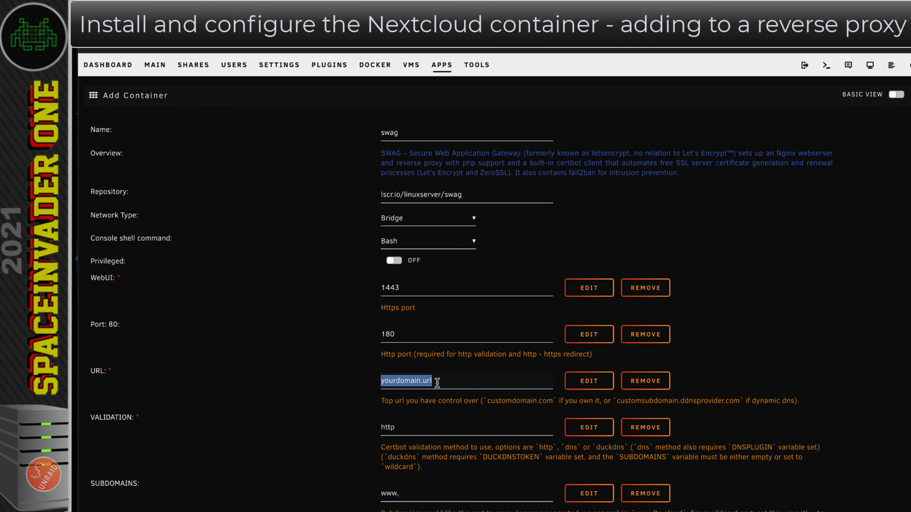
type("your")
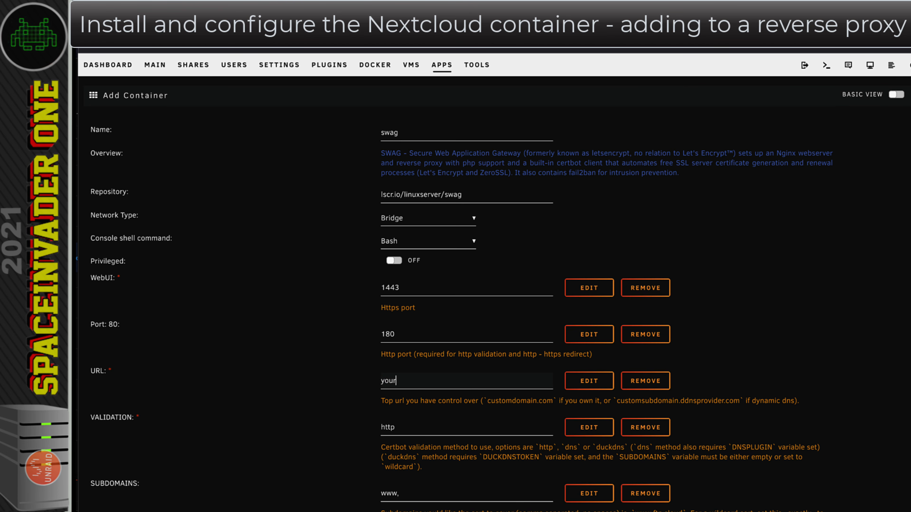
type("domain.cne")
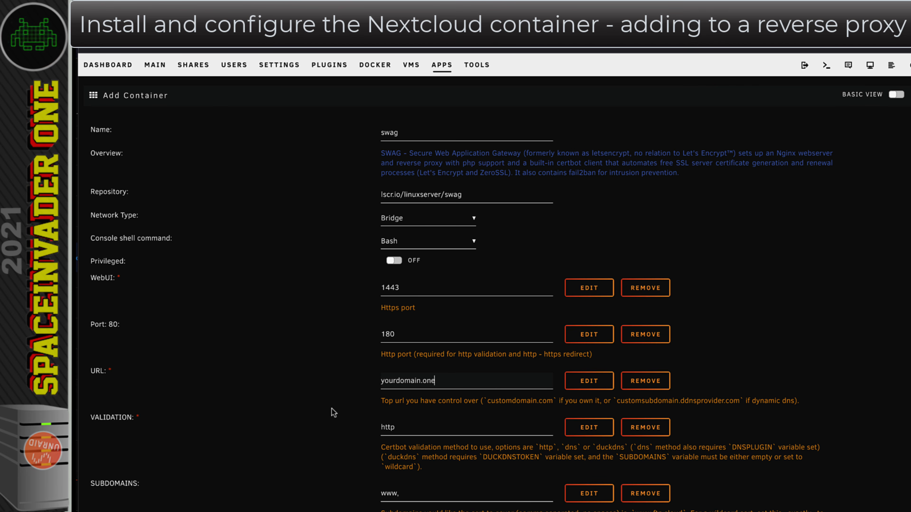
Set the certificate validation to dns and the subdomains to wildcard, keeping cloudflare as the DNS plugin
left_click_drag(397, 428, 372, 429)
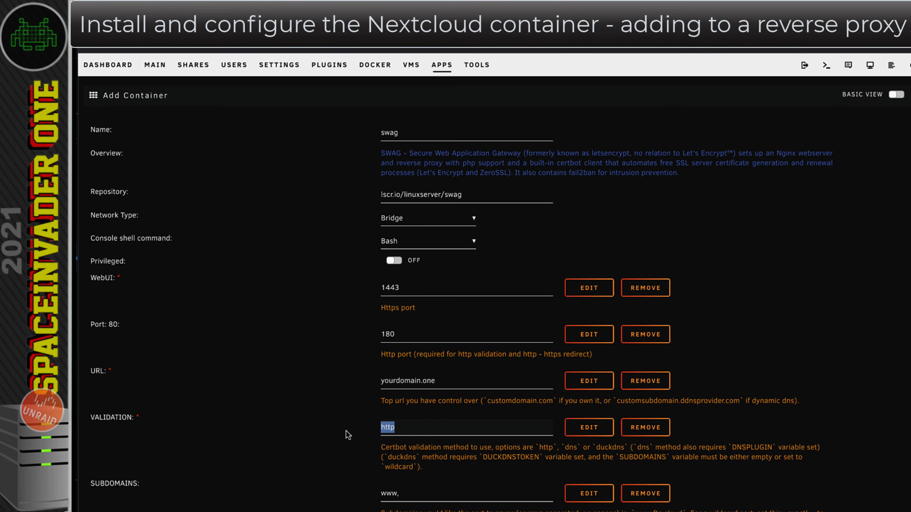
type("dns")
scroll(305, 424, "down", 1)
scroll(305, 425, "down", 5)
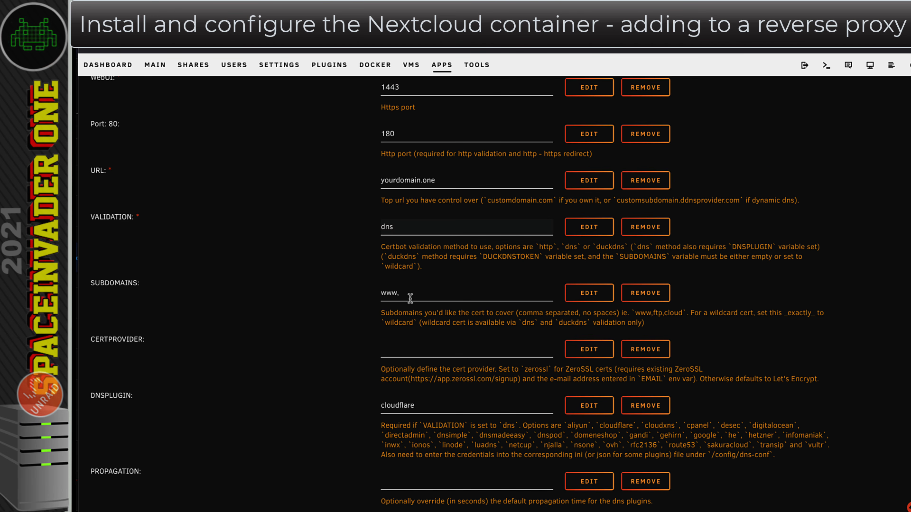
left_click_drag(405, 293, 376, 287)
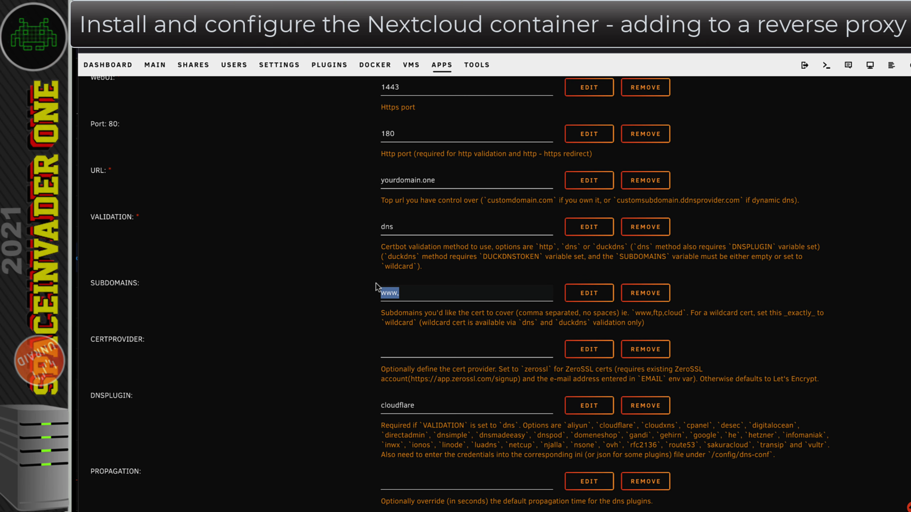
type("wildc")
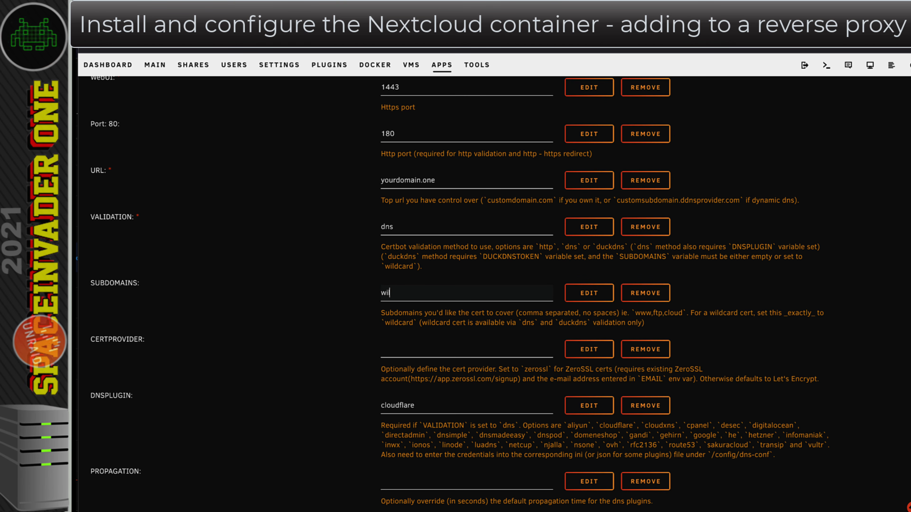
type("ard")
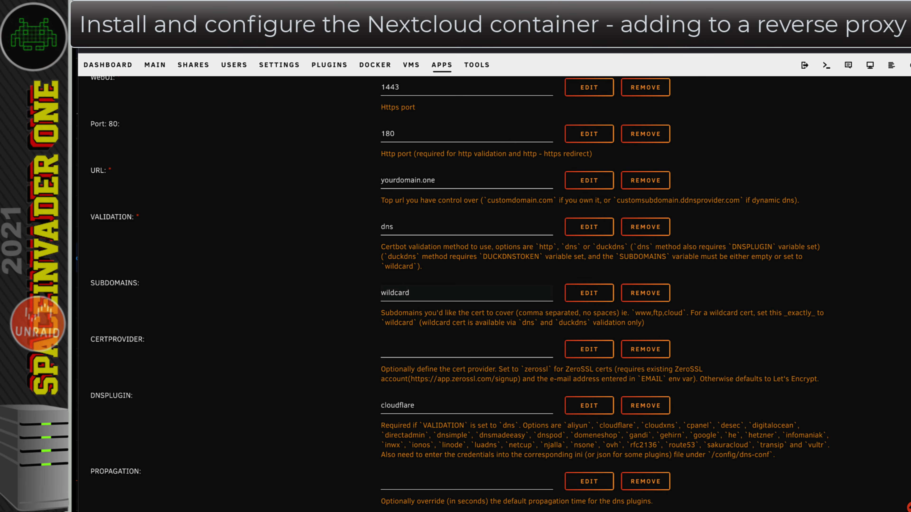
scroll(365, 273, "down", 3)
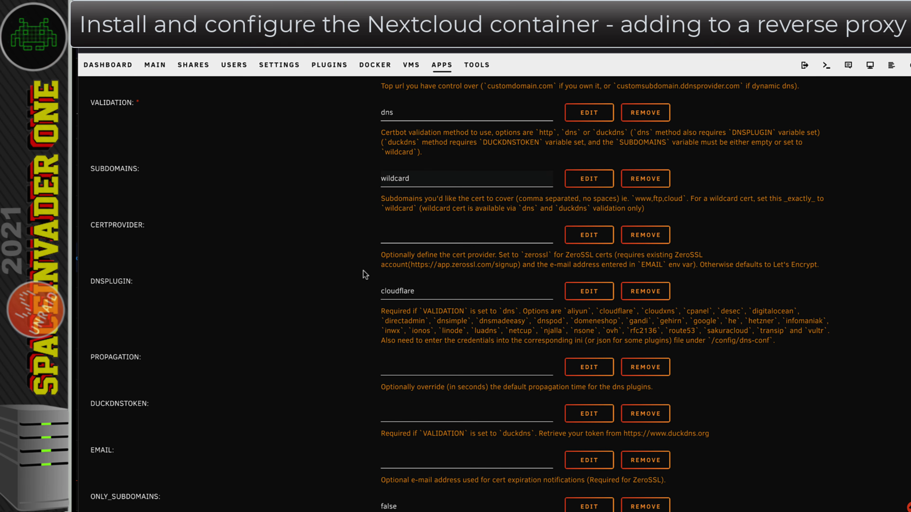
double_click(414, 291)
left_click(317, 266)
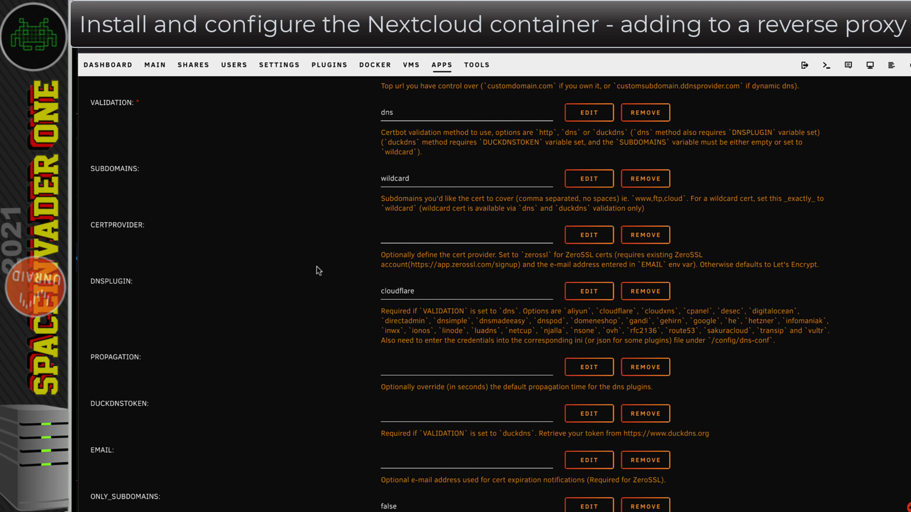
Enter the e-mail address for certificate expiration notices and set ONLY_SUBDOMAINS to true
scroll(317, 267, "down", 2)
scroll(317, 267, "down", 2)
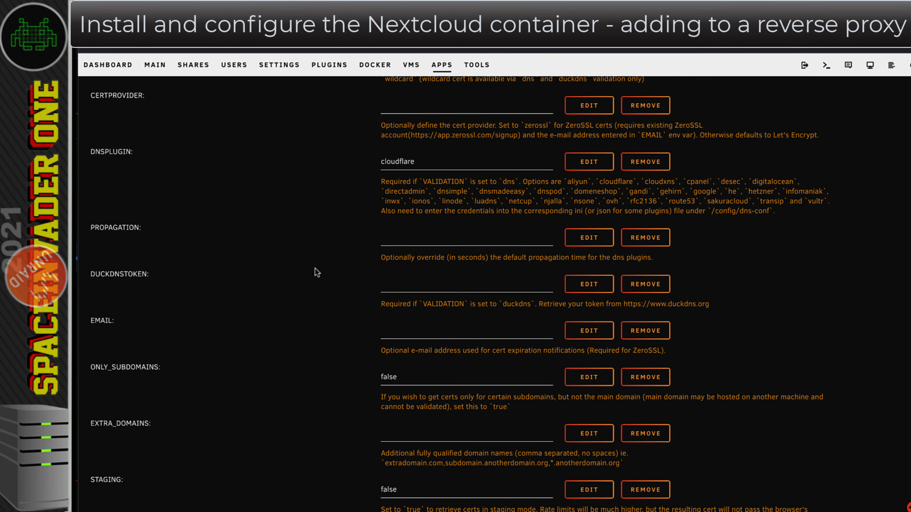
left_click(431, 325)
type("email@emai")
type("l.com")
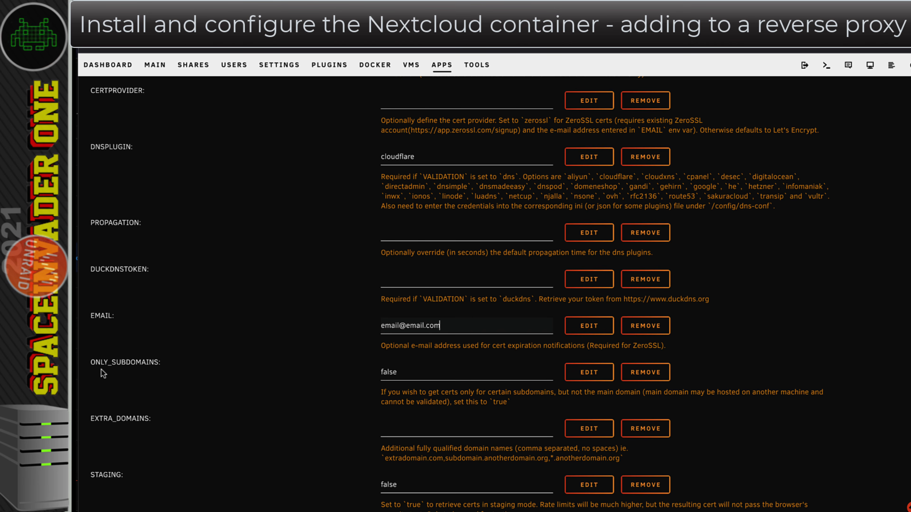
key("Tab")
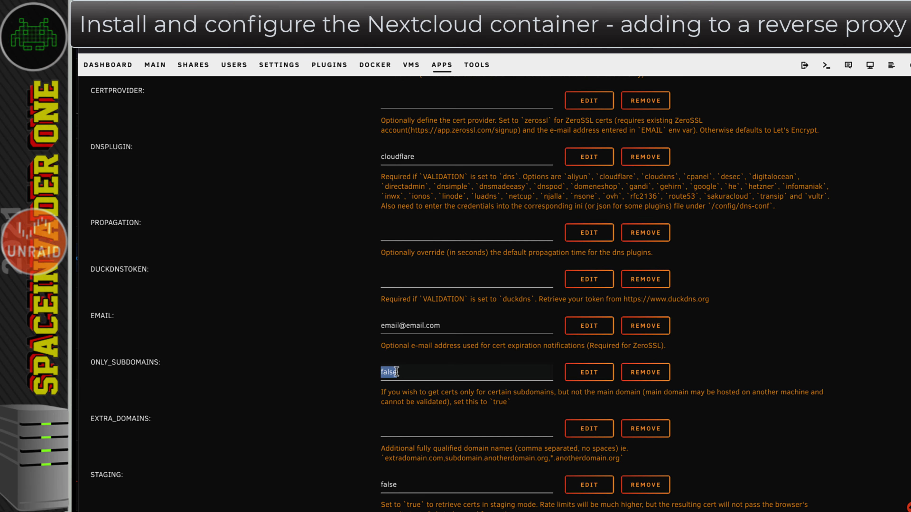
type("true")
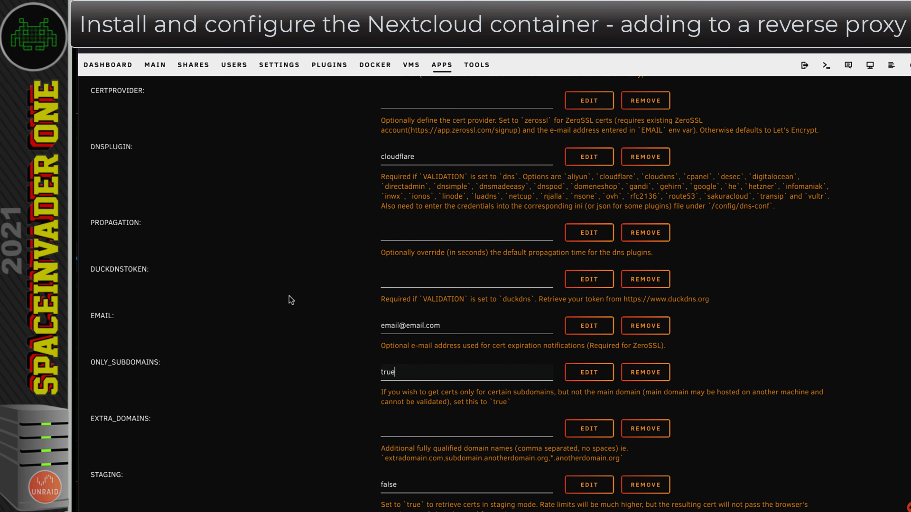
Apply the swag template to install the container, and close the finished installation report
scroll(289, 297, "down", 5)
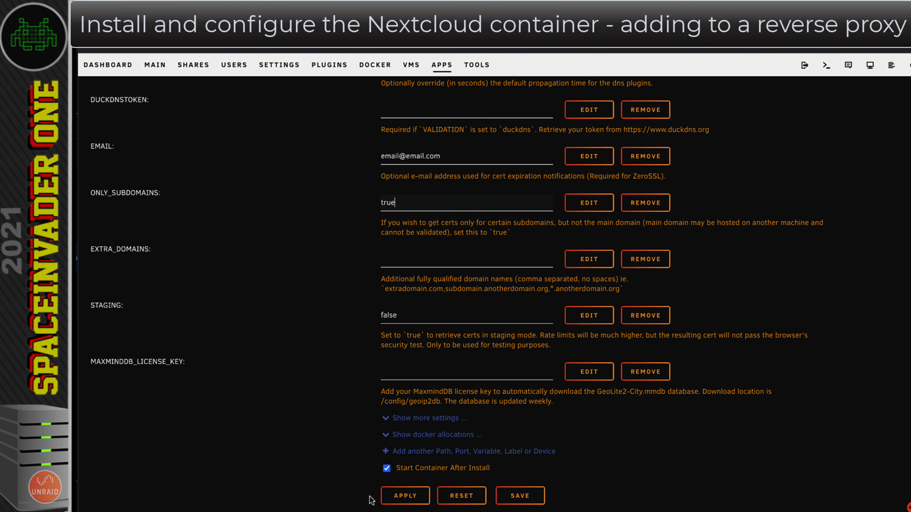
left_click(403, 498)
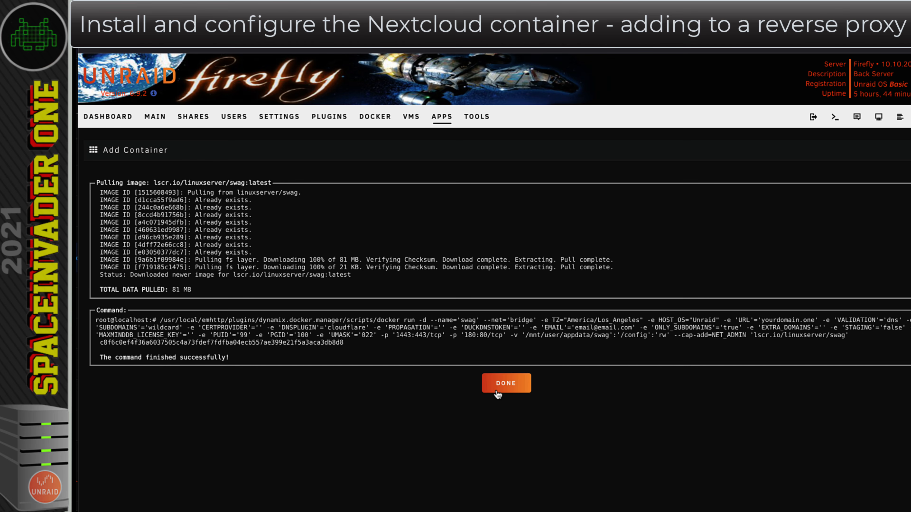
left_click(498, 392)
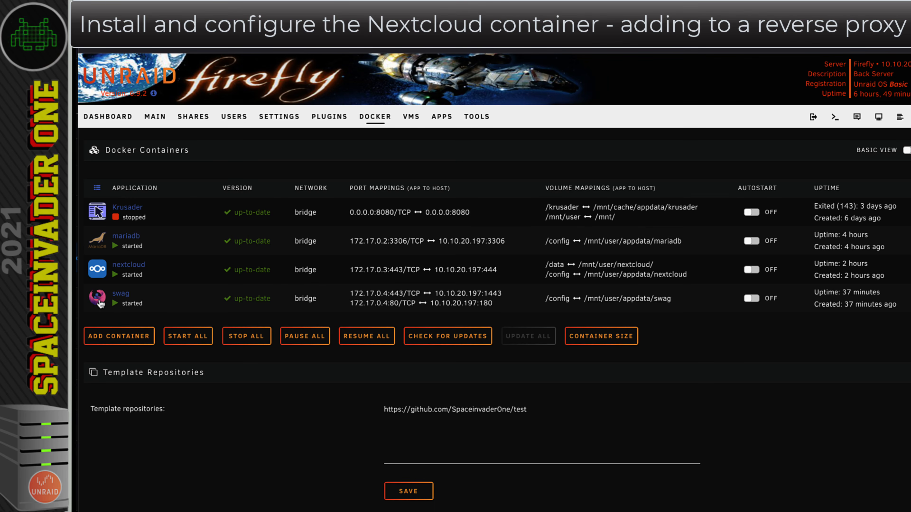
Examine the swag container's log for certificate and Cloudflare credential errors, and close the log
left_click(101, 303)
left_click(118, 402)
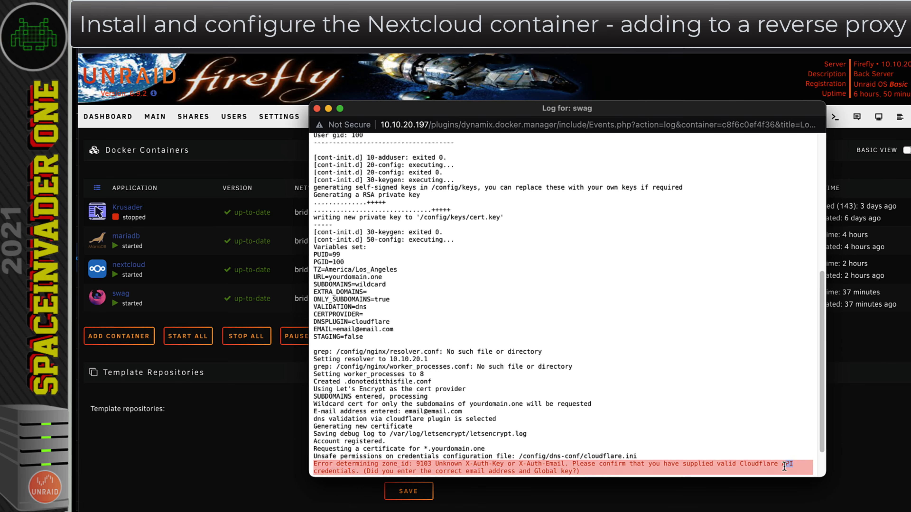
left_click_drag(314, 422, 735, 468)
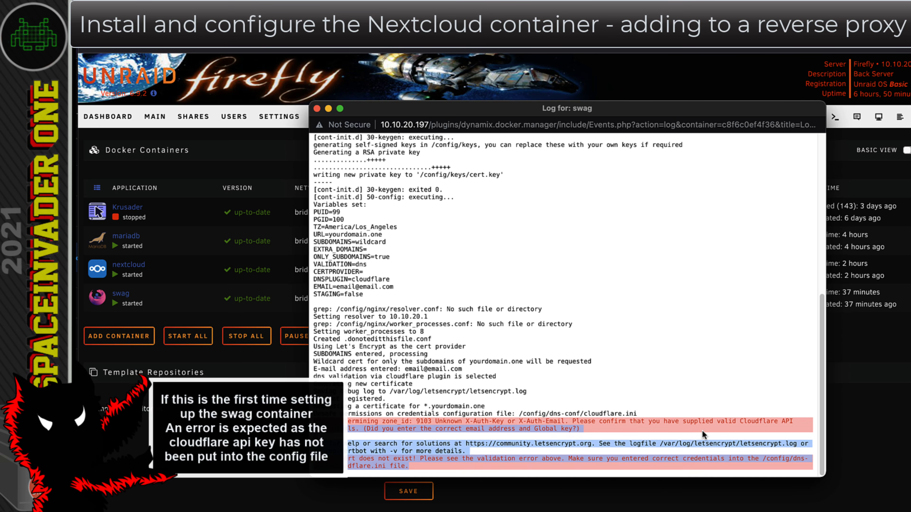
left_click_drag(573, 422, 576, 428)
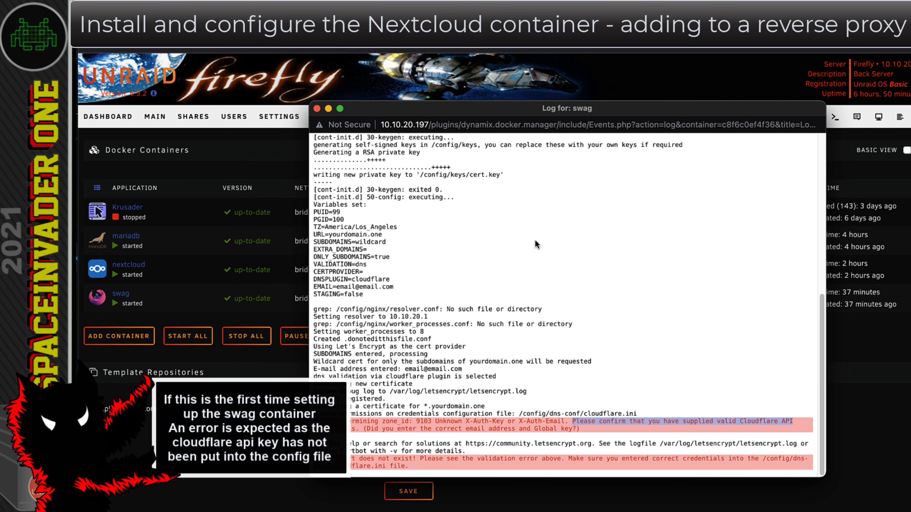
left_click(317, 108)
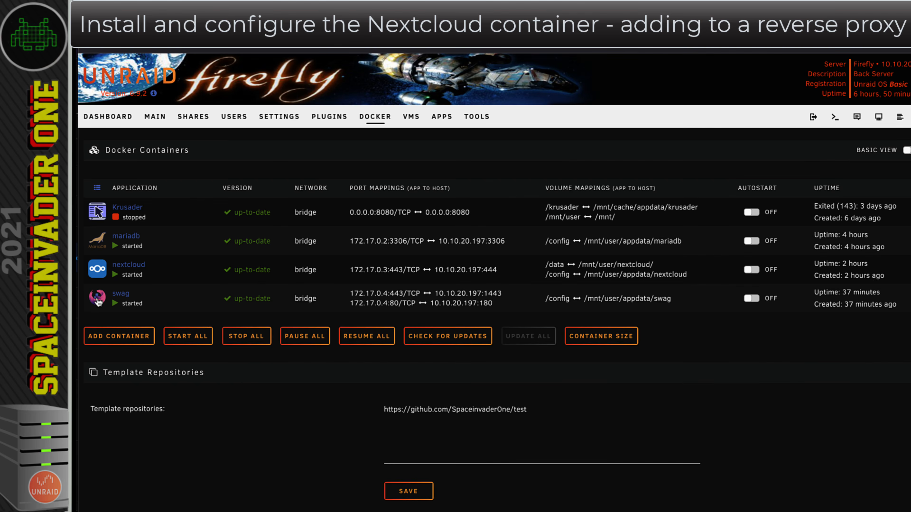
Stop the swag container and open /mnt/user/appdata/swag/dns-conf/cloudflare.ini with nano in a server terminal
left_click(98, 301)
left_click(114, 355)
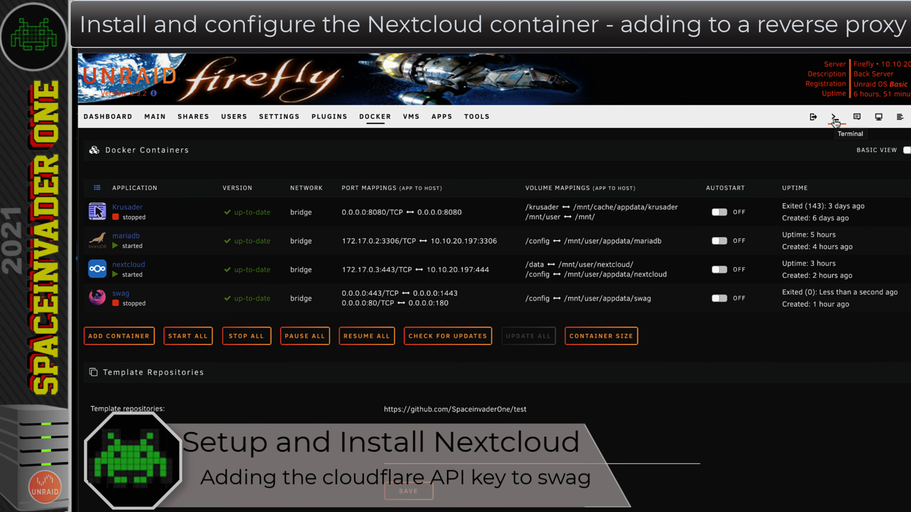
left_click(834, 118)
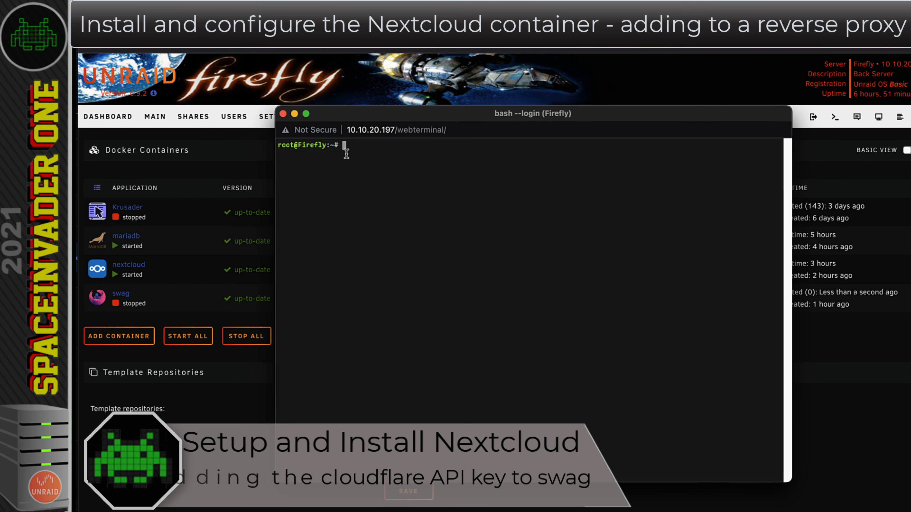
type("nano")
type("/")
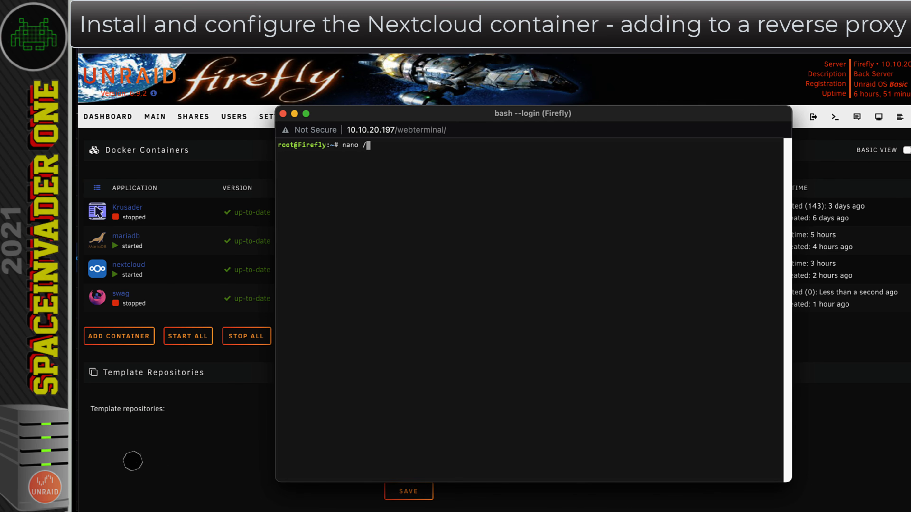
type("mnt/user/appdata/swag/dns-conf/cloudflare.ini")
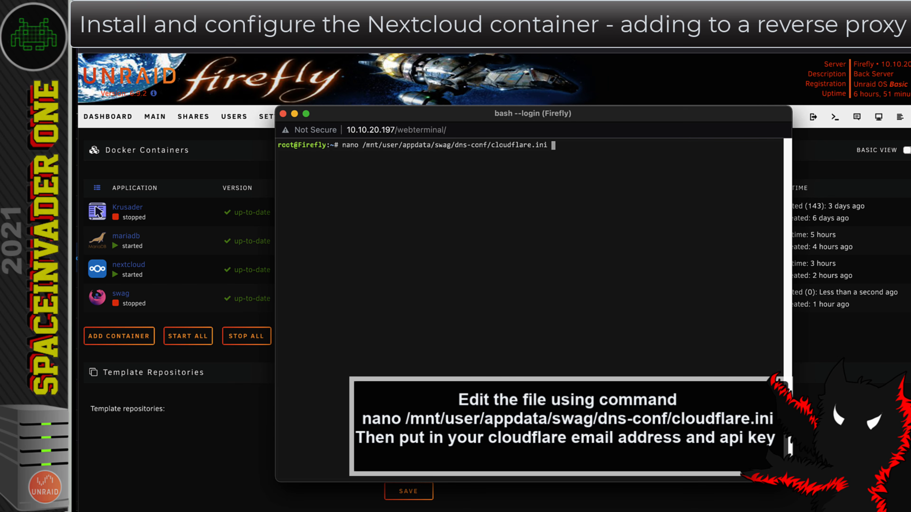
key("Return")
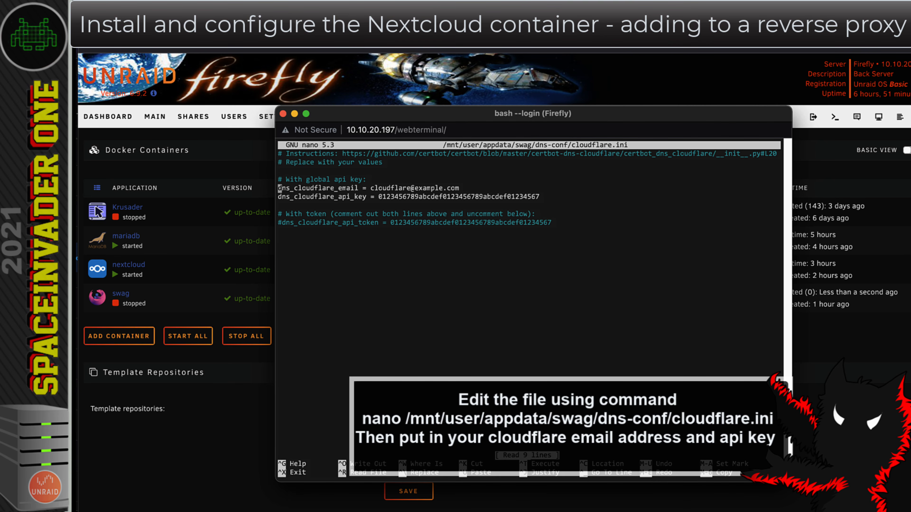
Replace the example value of dns_cloudflare_email with the Cloudflare account's e-mail address
key("Right")
key("Right")
key("Right")
key("Right")
key("Right")
key("Right")
key("Right")
key("Right")
key("Right")
key("Right")
key("Right")
key("Right")
key("Right")
key("Right")
key("BackSpace")
key("BackSpace")
key("BackSpace")
key("BackSpace")
key("BackSpace")
key("BackSpace")
key("BackSpace")
key("BackSpace")
key("BackSpace")
key("BackSpace")
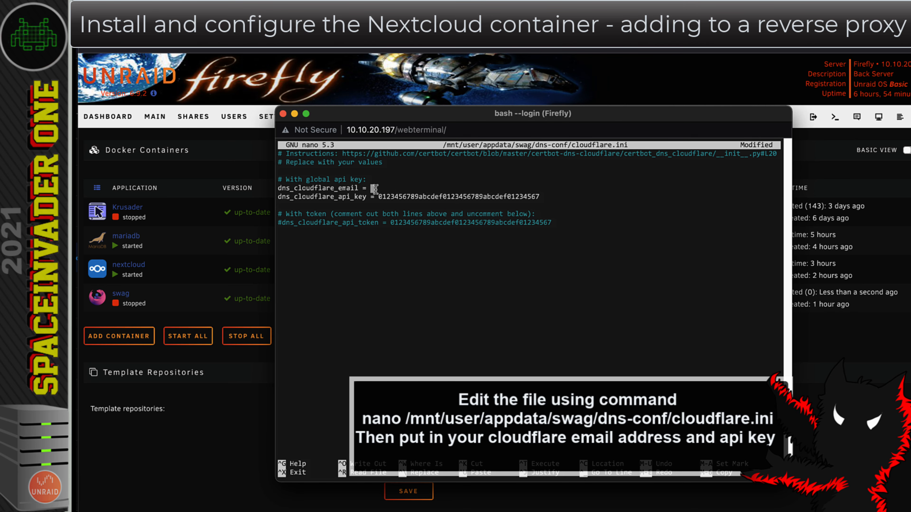
Replace the placeholder value of dns_cloudflare_api_key with the Cloudflare global API key
key("Left")
key("Left")
key("Left")
key("Left")
key("Left")
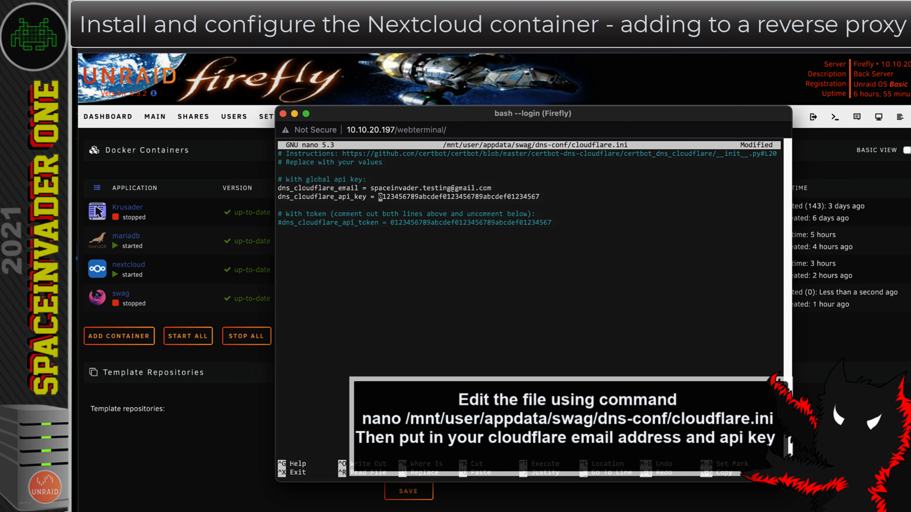
key("Delete")
key("Delete")
key("Delete")
key("Delete")
key("Delete")
key("Delete")
key("Delete")
key("Delete")
key("Delete")
key("Delete")
key("Delete")
key("Delete")
key("Delete")
key("Delete")
key("Delete")
key("Delete")
key("Delete")
key("Delete")
key("Delete")
key("Delete")
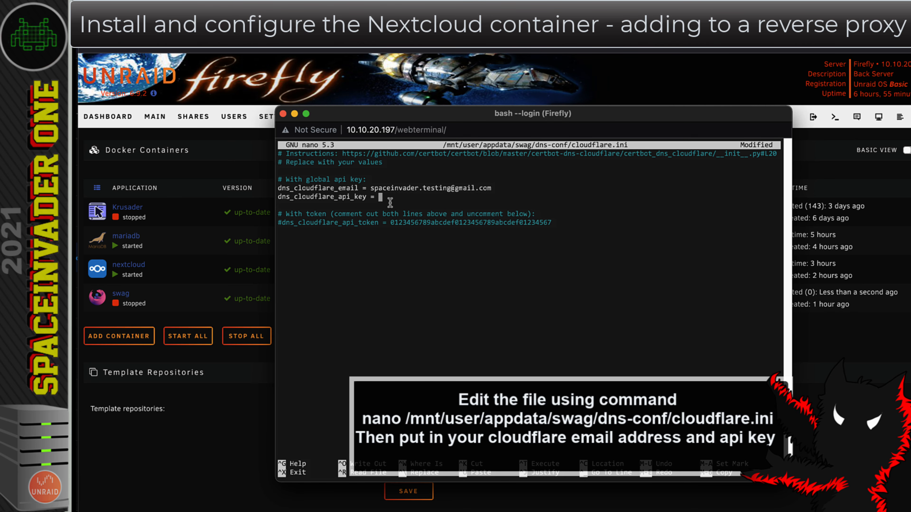
key("super+v")
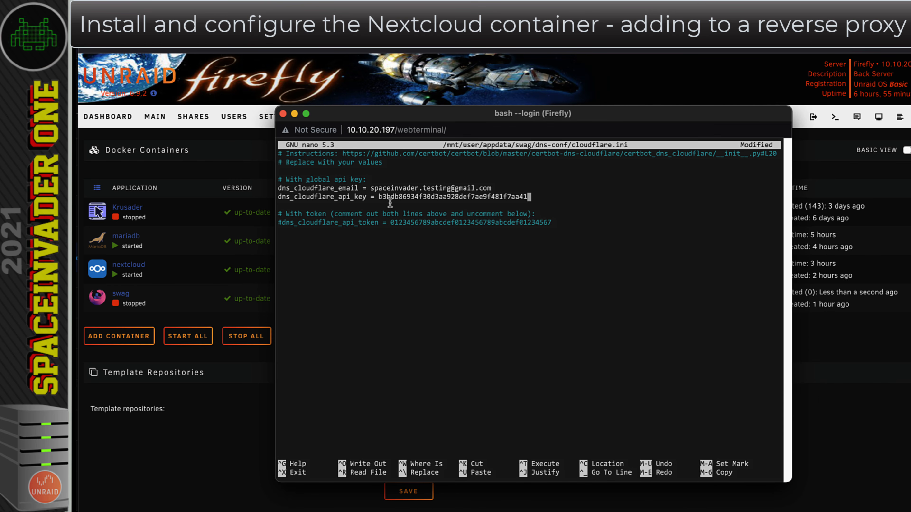
Save cloudflare.ini under its existing name, exit nano and close the terminal window
key("ctrl+o")
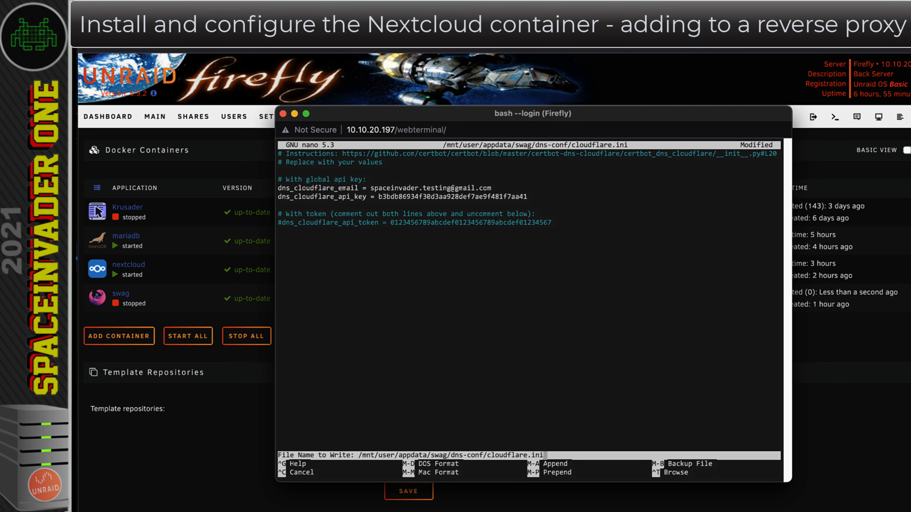
key("Return")
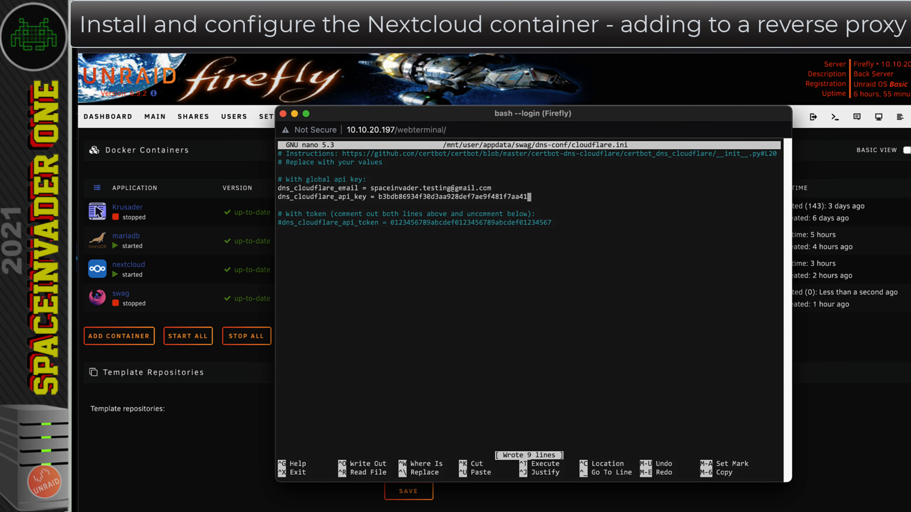
key("ctrl+x")
left_click(283, 114)
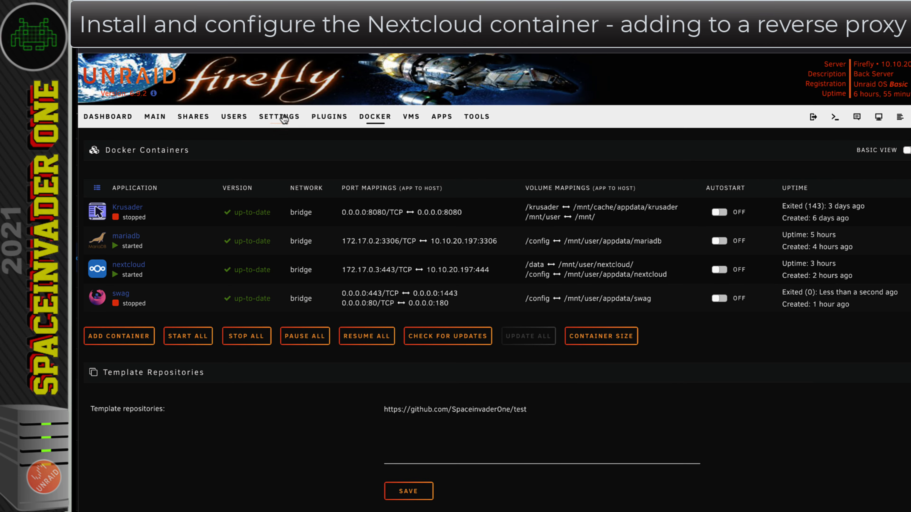
Start the swag container, check its log for certificate generation and server readiness, and close the log
left_click(100, 301)
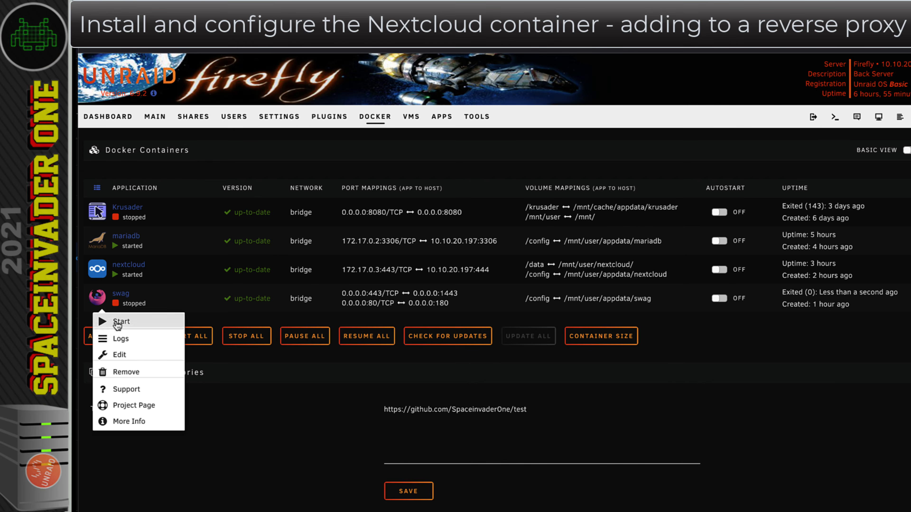
left_click(107, 321)
left_click(99, 300)
left_click(121, 402)
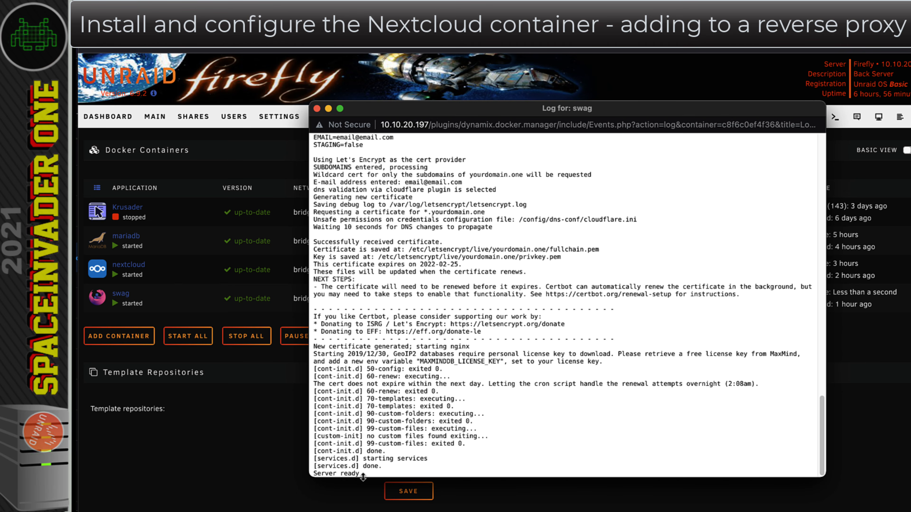
left_click_drag(359, 474, 313, 474)
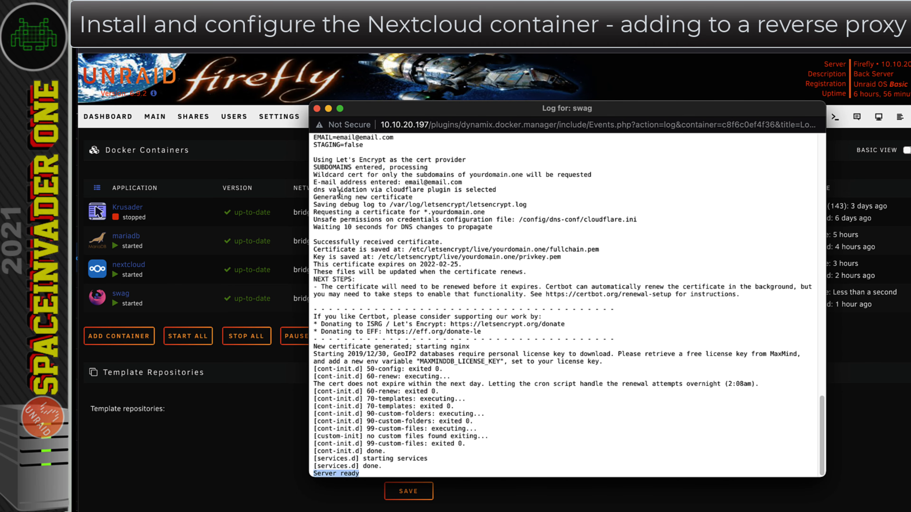
left_click(316, 109)
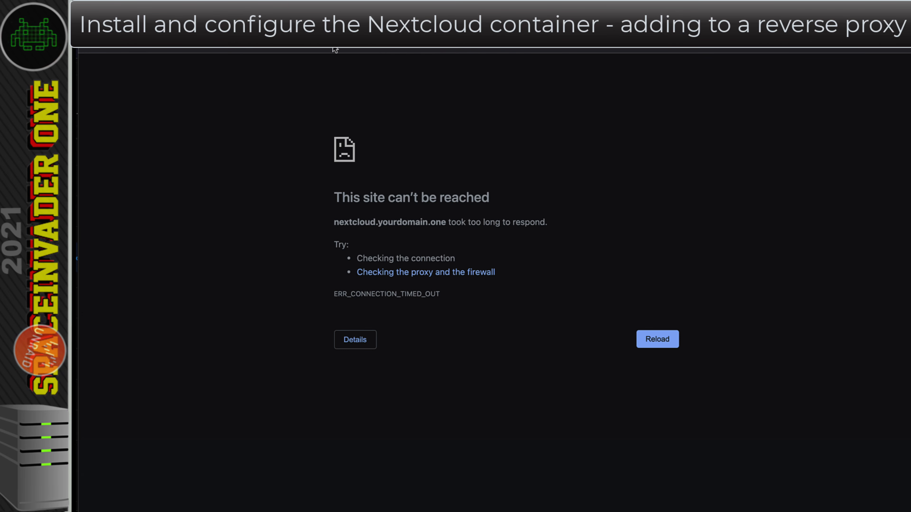
Check whether nextcloud.yourdomain.one can be reached in the browser
left_click_drag(497, 204, 336, 199)
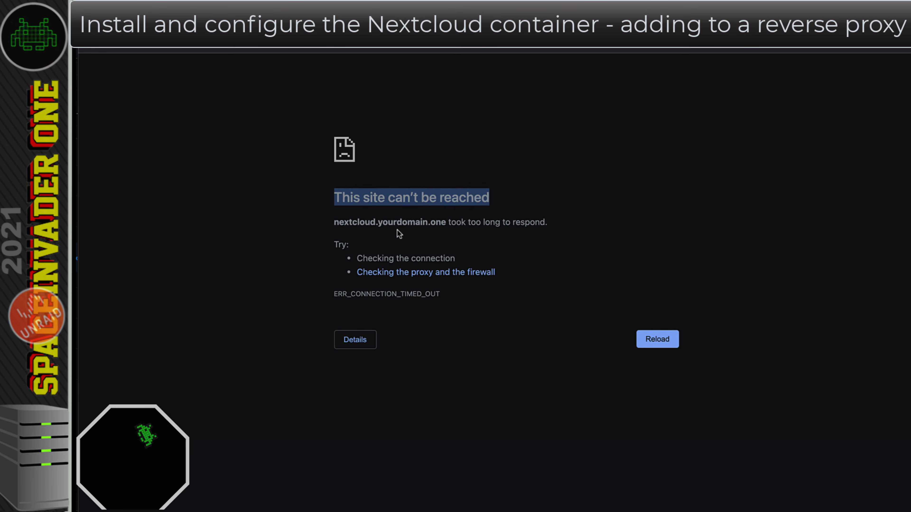
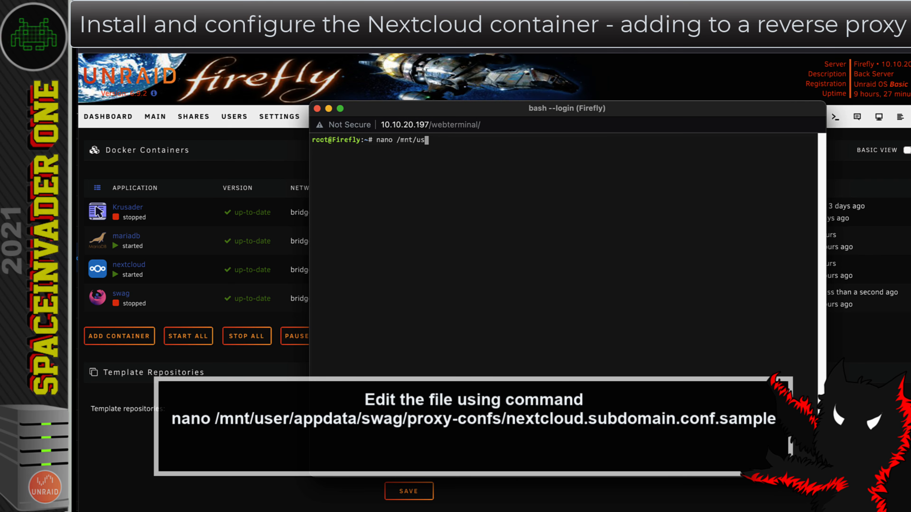
Open /mnt/user/appdata/swag/nginx/proxy-confs/nextcloud.subdomain.conf.sample with nano in the terminal
type("er/a")
key("Tab")
type("sw")
key("Tab")
type("n")
key("Tab")
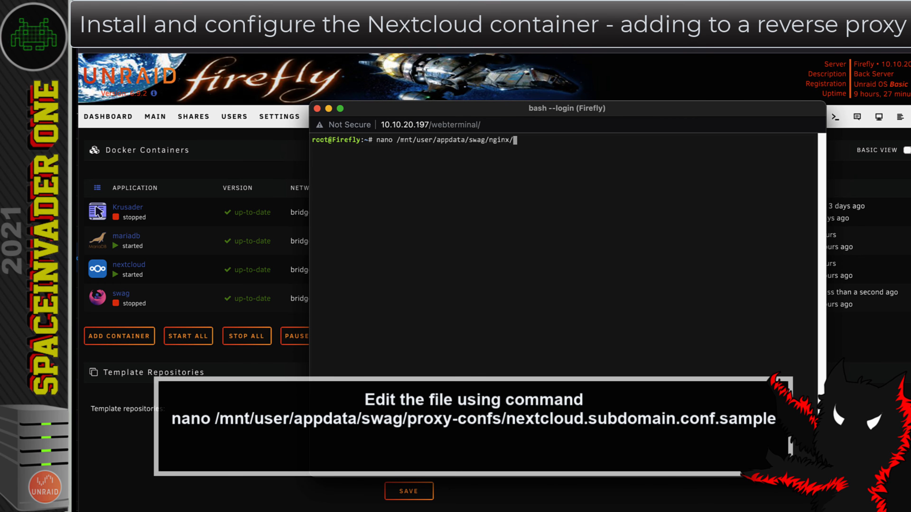
type("p")
key("Tab")
type("-")
key("Tab")
type("next")
key("Tab")
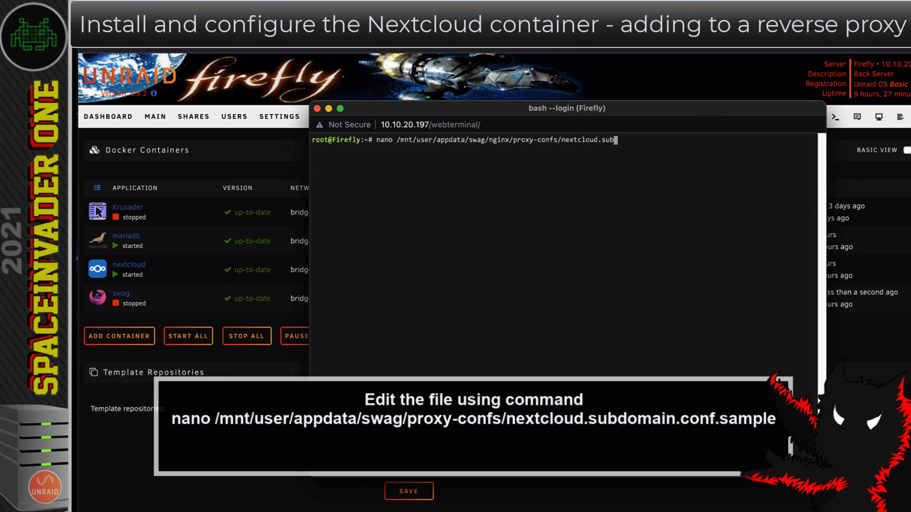
type("d")
key("Tab")
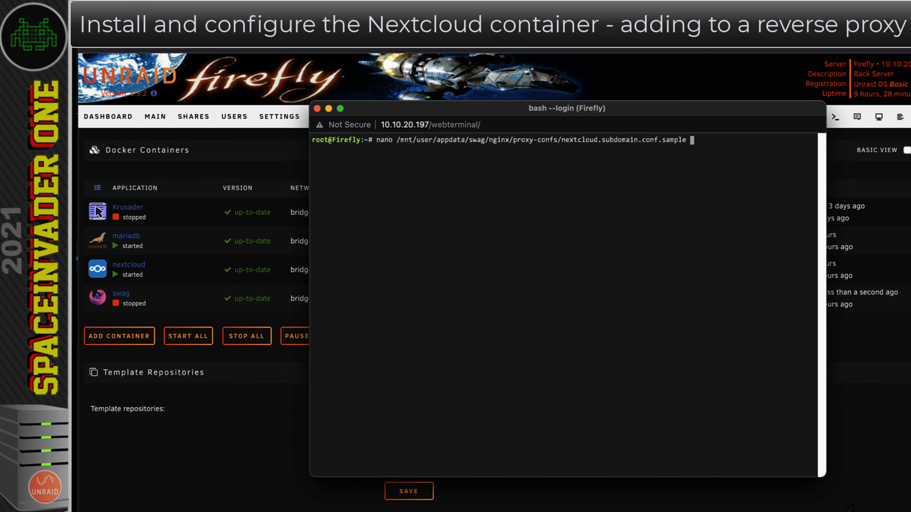
key("Return")
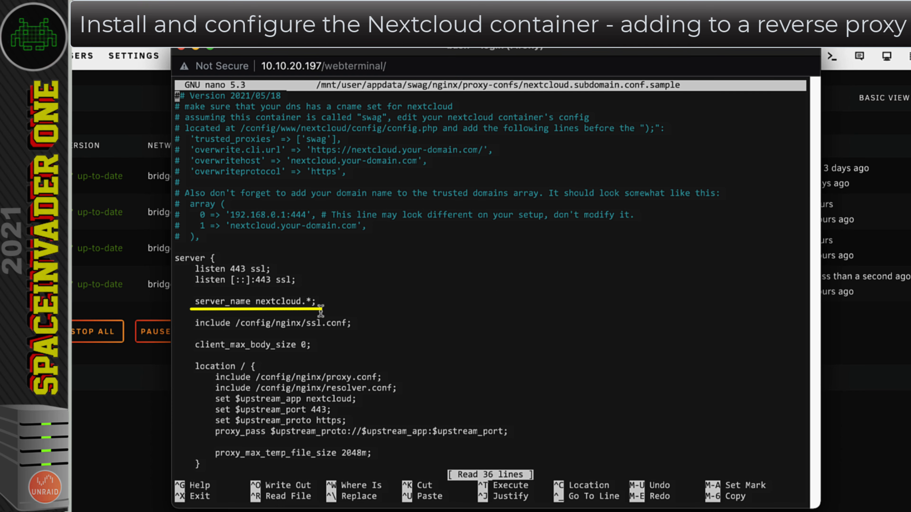
Examine the server_name line, the commented config.php instructions, and the upstream_app and upstream_port settings in the sample proxy configuration
left_click_drag(317, 302, 256, 303)
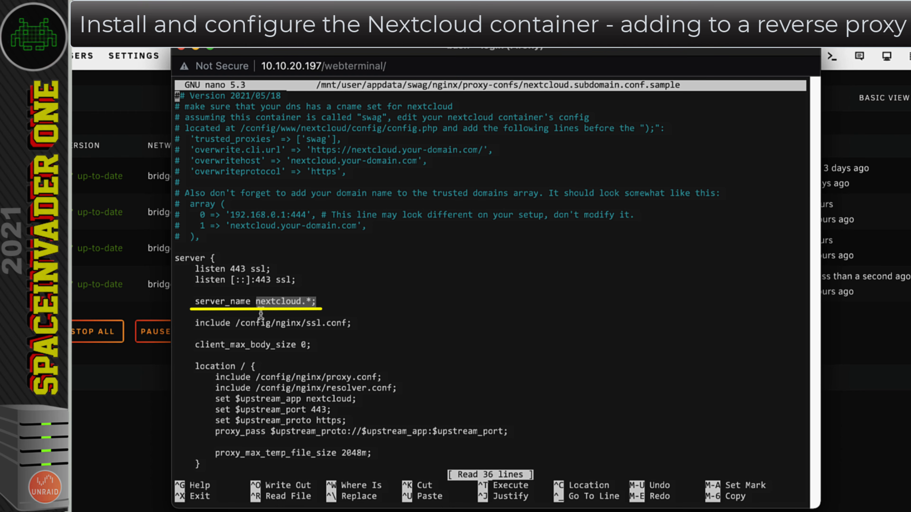
left_click(299, 316)
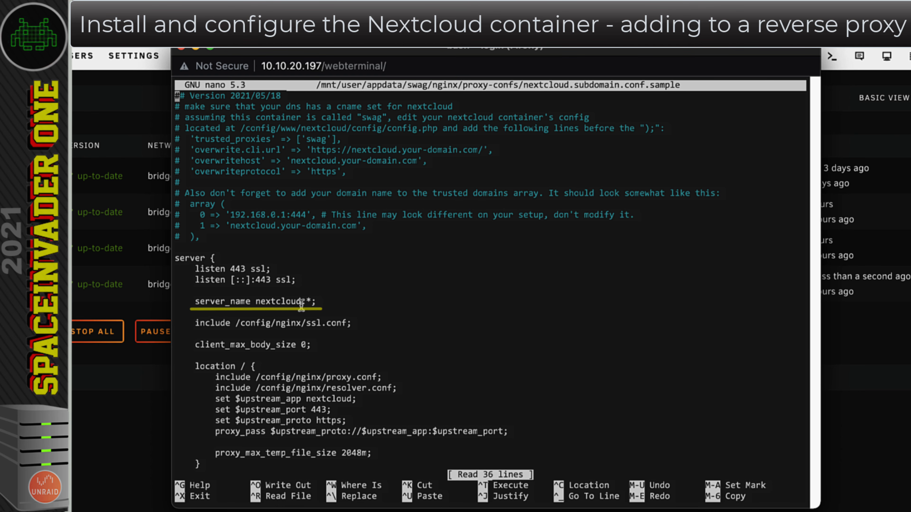
left_click_drag(301, 302, 256, 302)
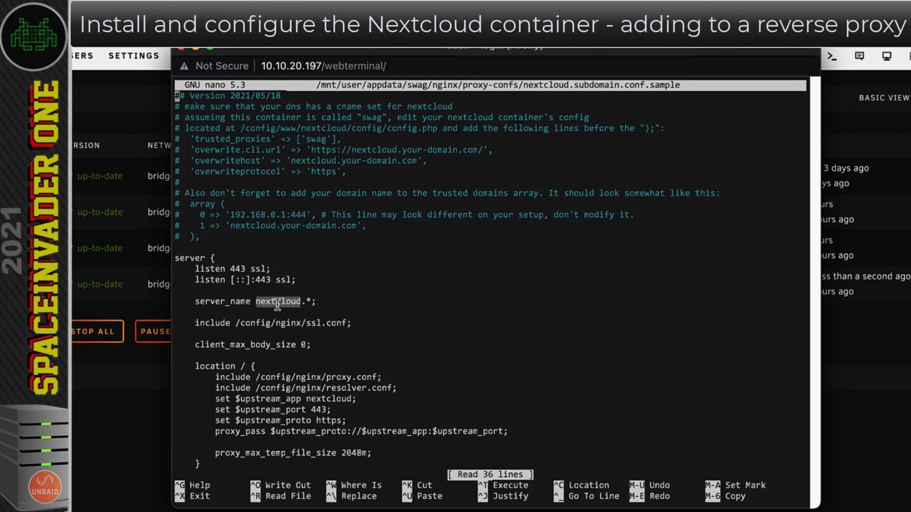
left_click(384, 248)
left_click_drag(302, 302, 253, 302)
left_click(278, 229)
left_click_drag(211, 238, 184, 96)
key("super+c")
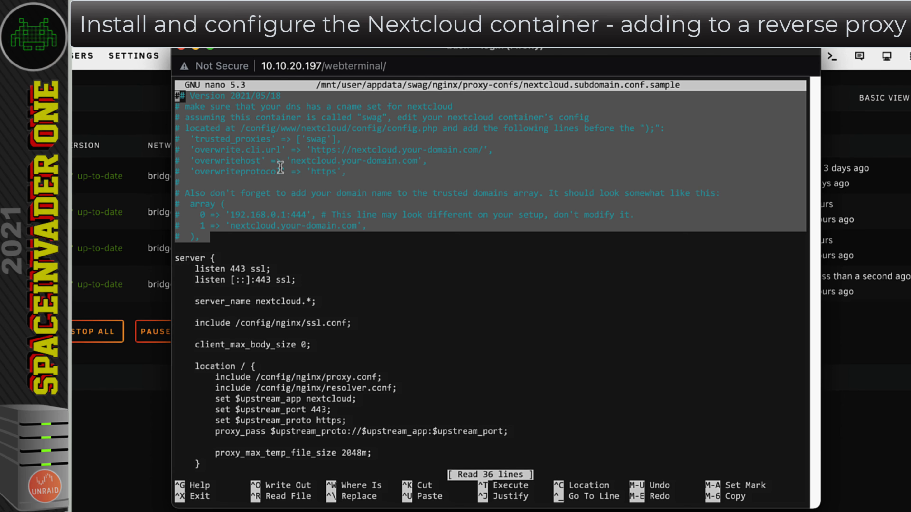
left_click(341, 246)
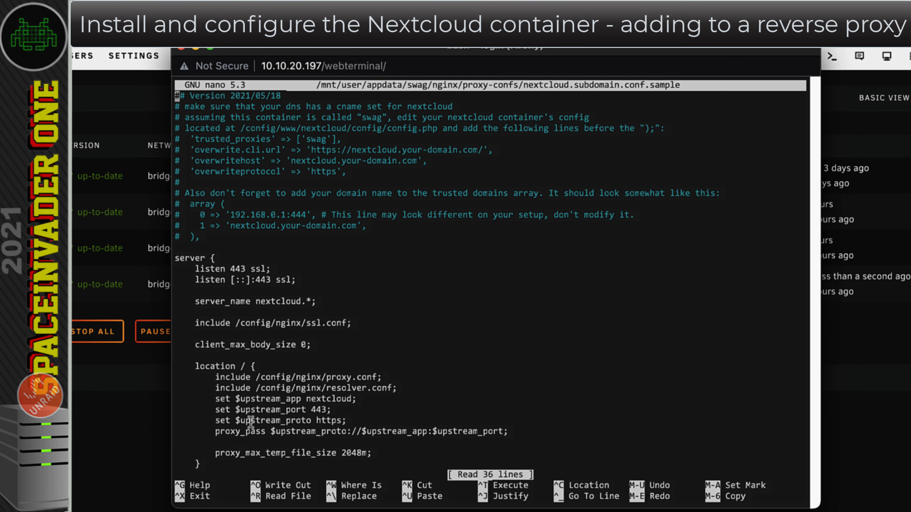
double_click(325, 400)
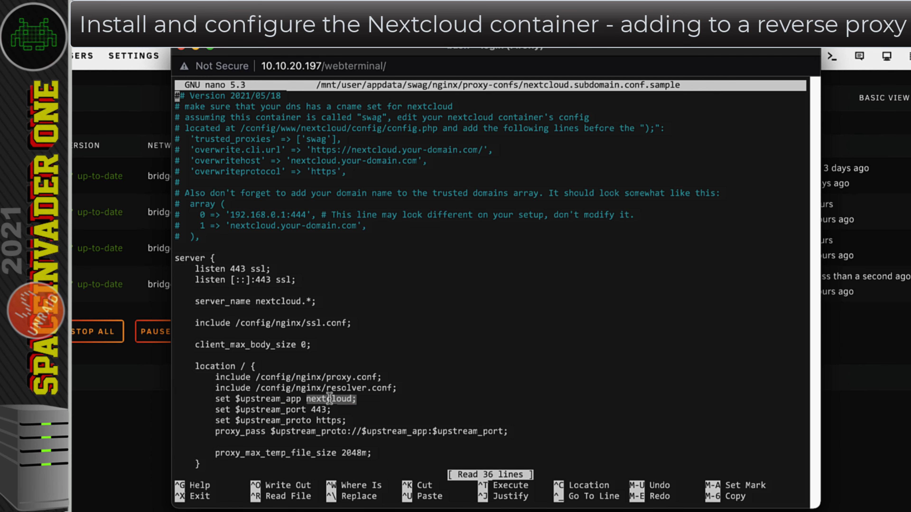
left_click(330, 399)
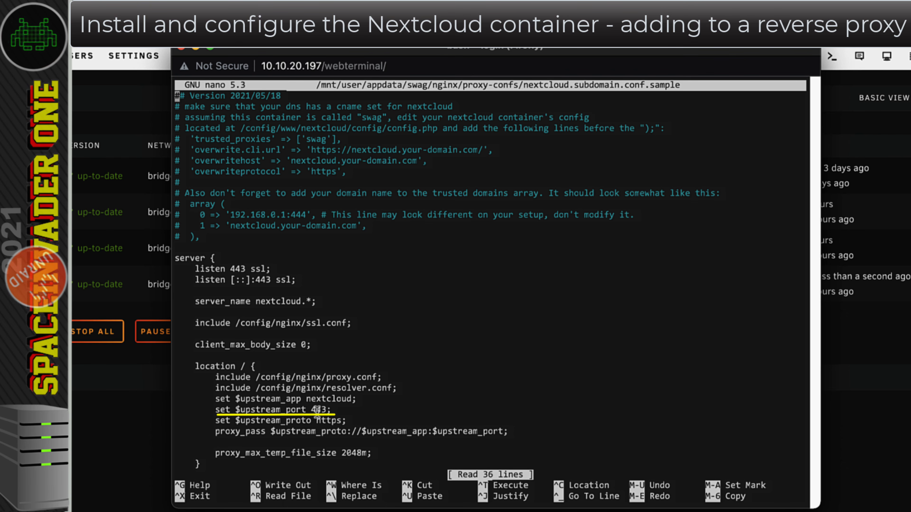
left_click_drag(311, 410, 331, 410)
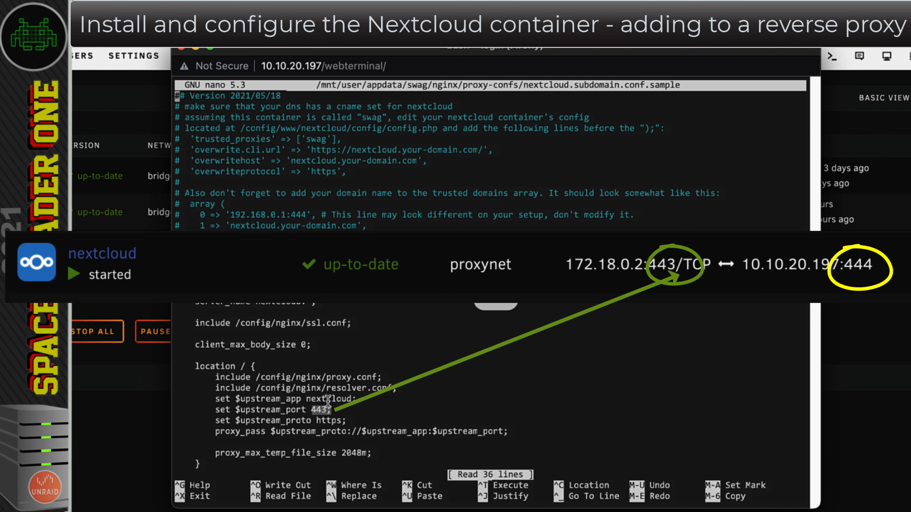
double_click(328, 399)
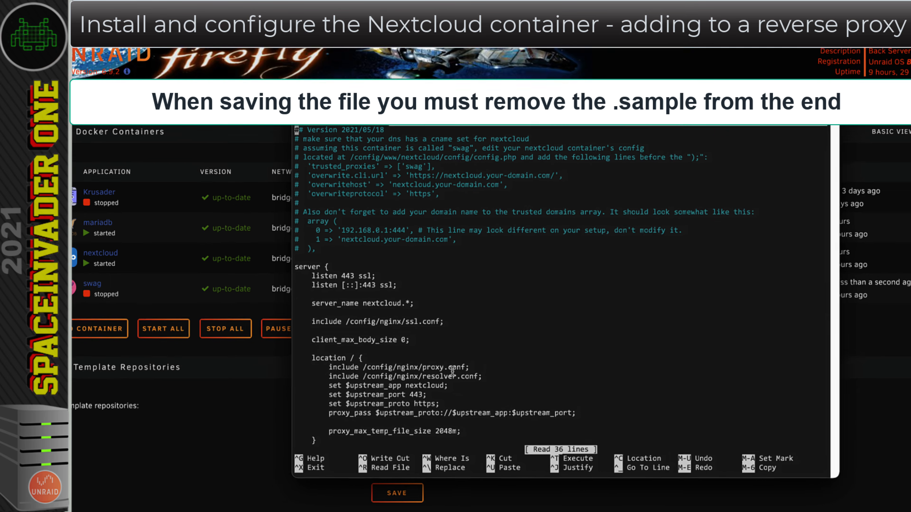
Save the proxy configuration under the name nextcloud.subdomain.conf, without the .sample ending, and exit nano
key("ctrl+o")
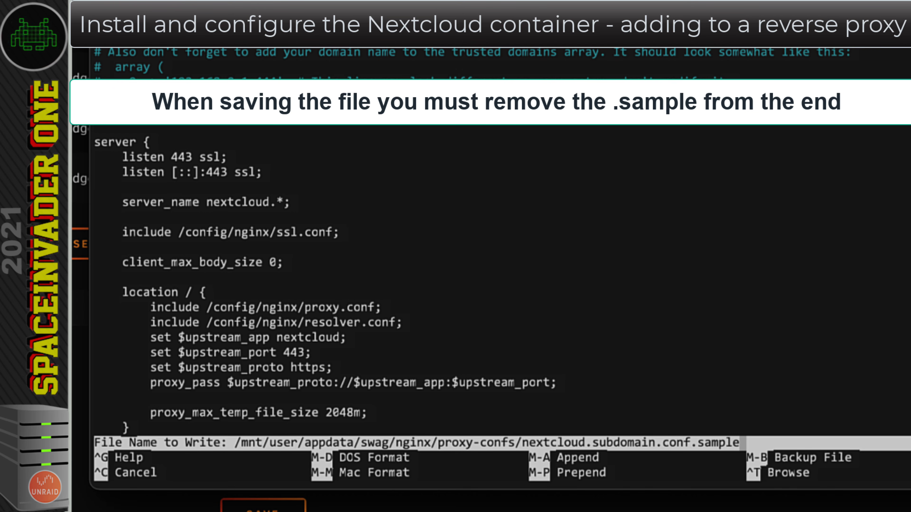
key("BackSpace")
key("BackSpace")
key("BackSpace")
key("BackSpace")
key("BackSpace")
key("BackSpace")
key("Return")
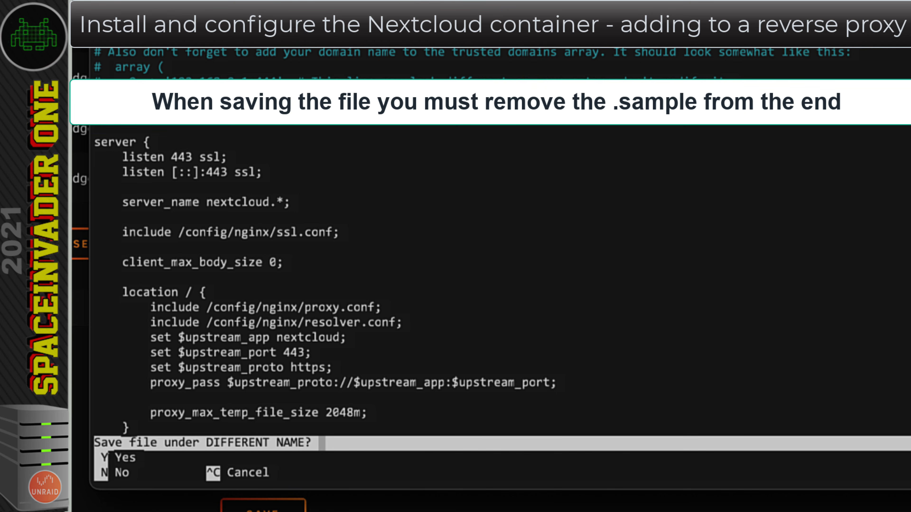
key("y")
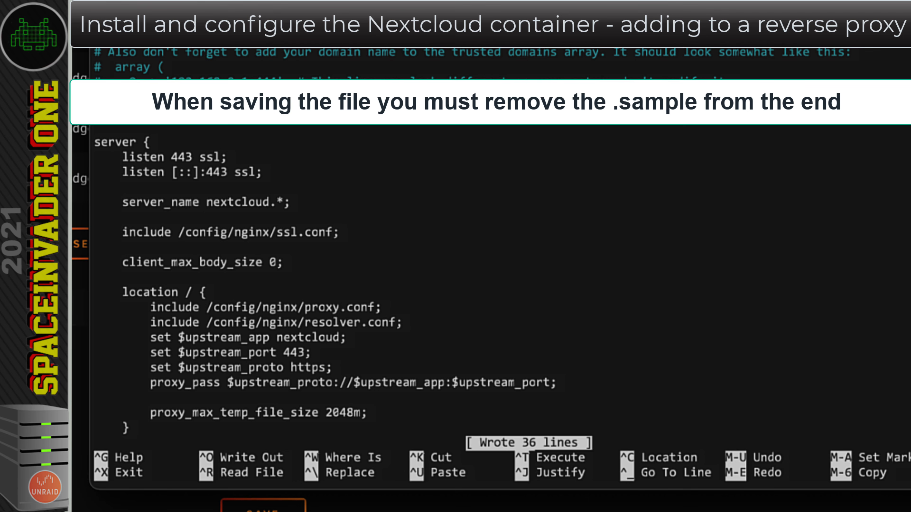
key("ctrl+x")
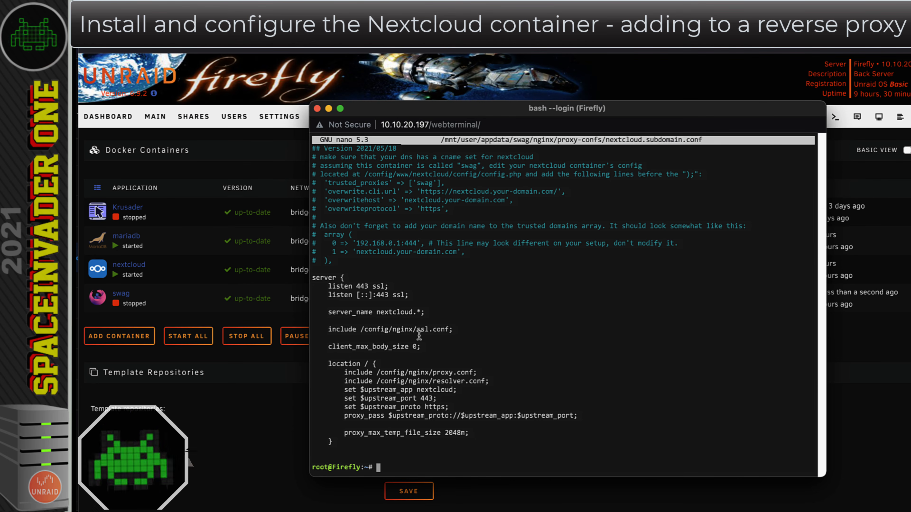
Move and narrow the terminal showing the proxy configuration, and open a second web terminal beside it
left_click_drag(344, 261, 313, 147)
left_click_drag(530, 113, 296, 112)
left_click_drag(592, 247, 467, 247)
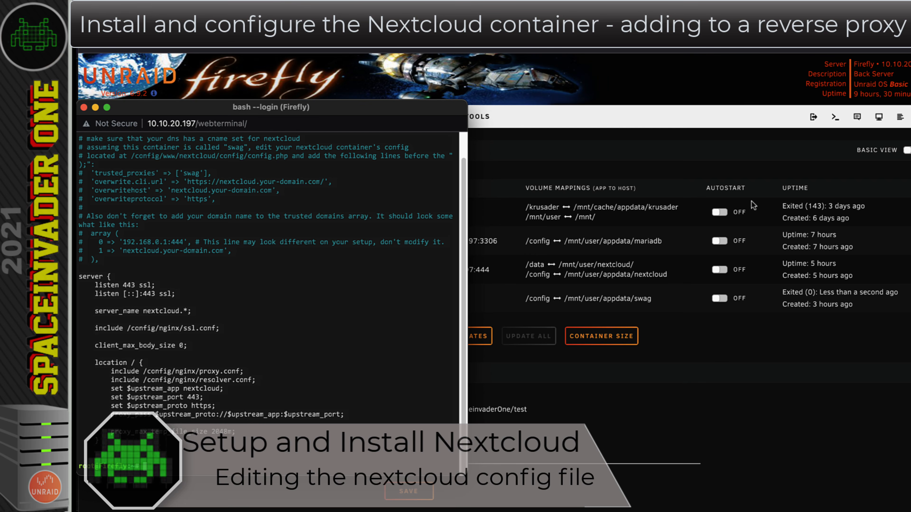
left_click(832, 119)
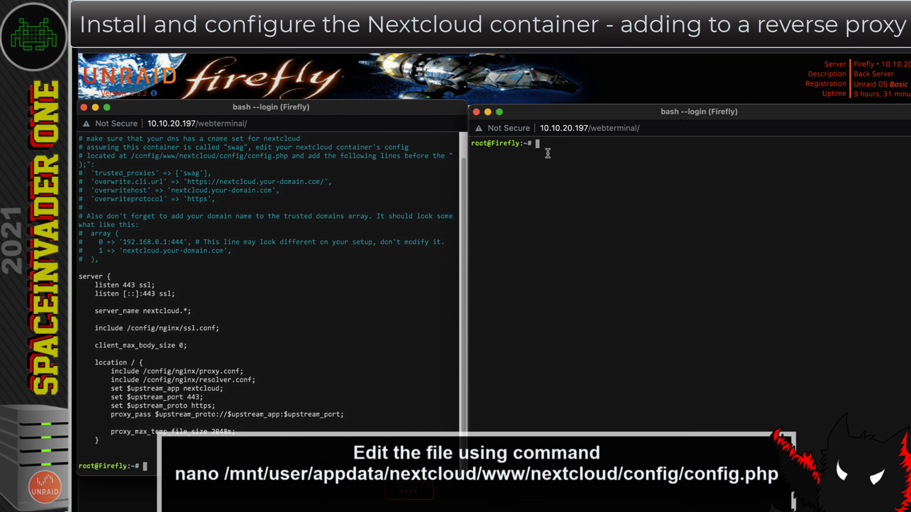
Open /mnt/user/appdata/nextcloud/www/nextcloud/config/config.php with nano in the new terminal
type("nano /mnt/")
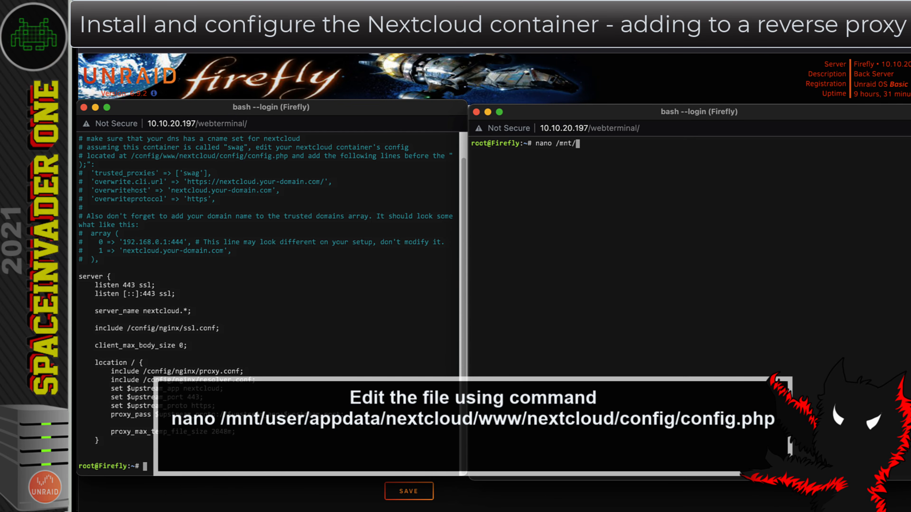
type("user/a")
key("Tab")
type("n")
key("Tab")
type("e")
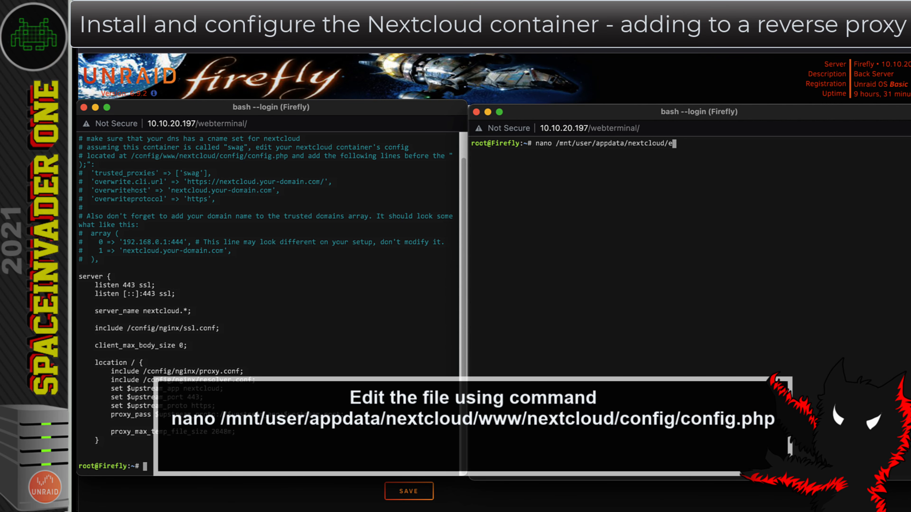
type("w")
key("Tab")
type("n")
key("Tab")
type("c")
key("Tab")
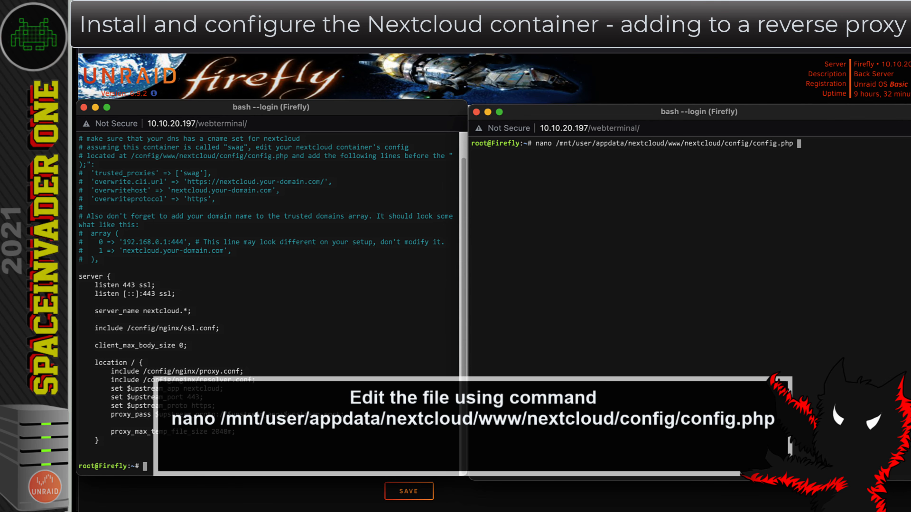
double_click(186, 157)
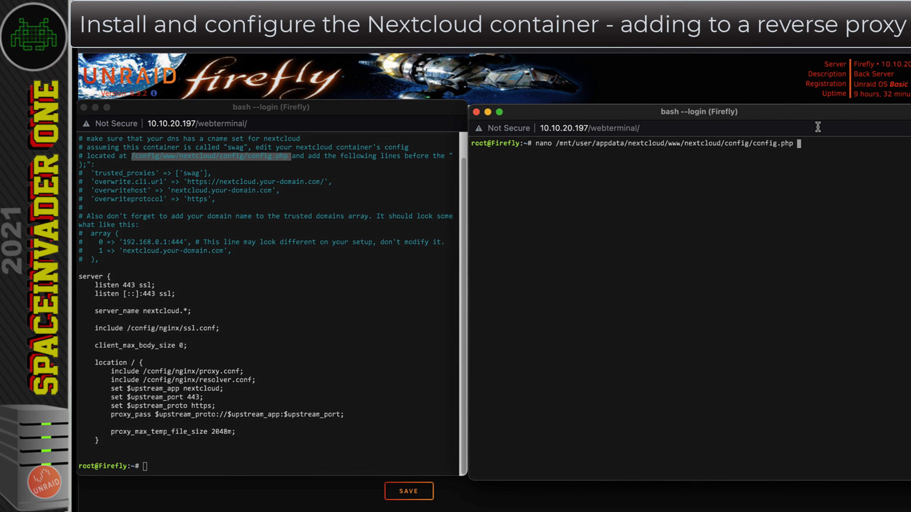
key("Return")
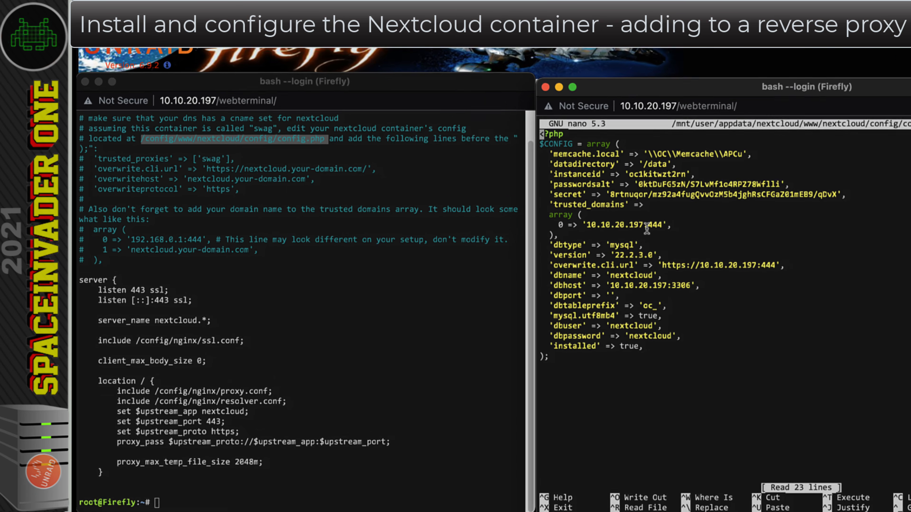
Add the entry 1 => 'nextcloud.yourdomain.one', below the server's IP address in the trusted_domains array
key("Down")
key("Down")
key("Down")
key("Down")
key("Down")
key("Down")
key("Down")
key("Down")
key("Down")
key("End")
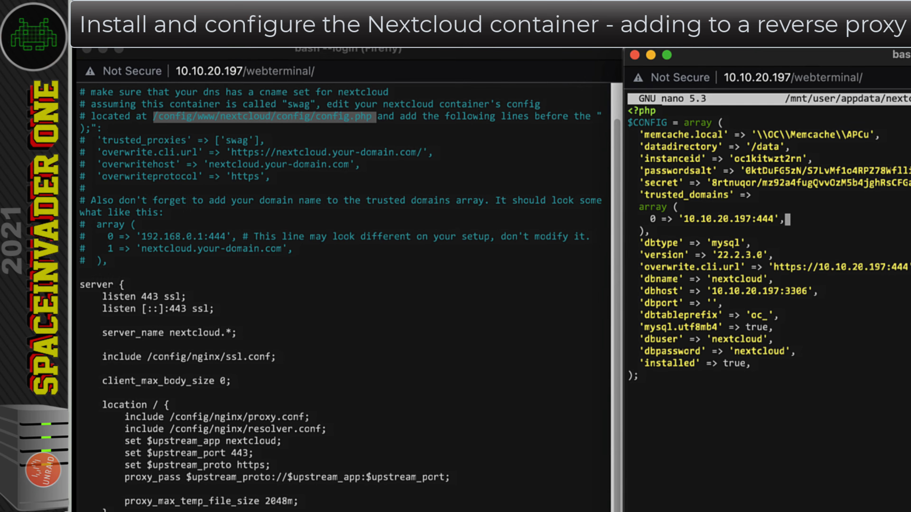
key("Return")
left_click_drag(235, 251, 120, 249)
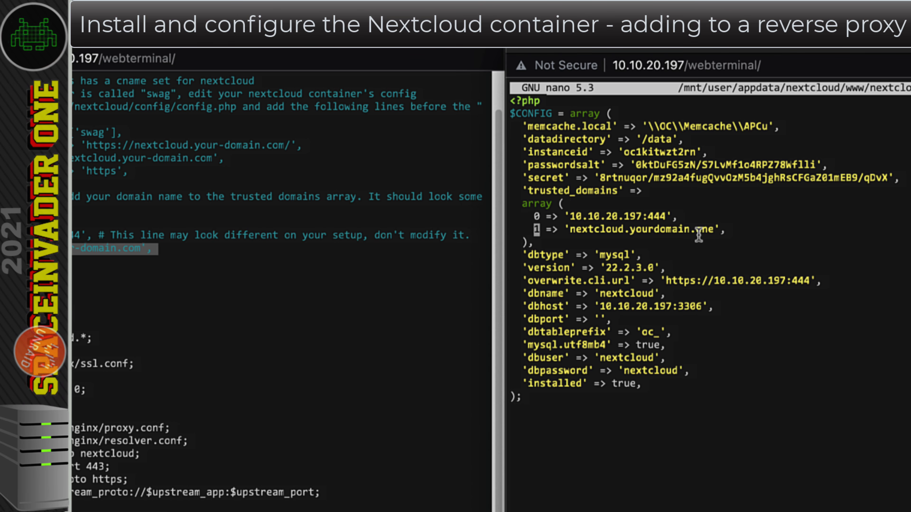
Insert the line 'trusted_proxies' => ['swag'], directly after the trusted_domains array
key("Down")
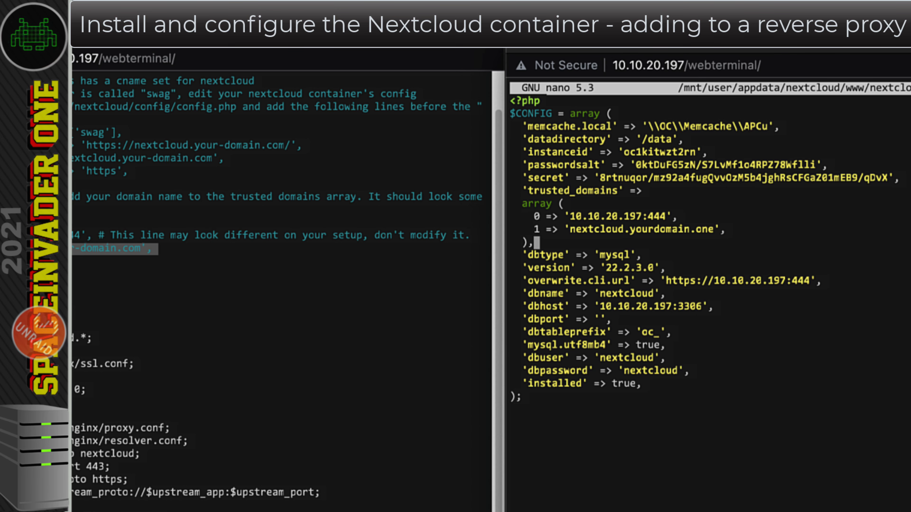
key("Return")
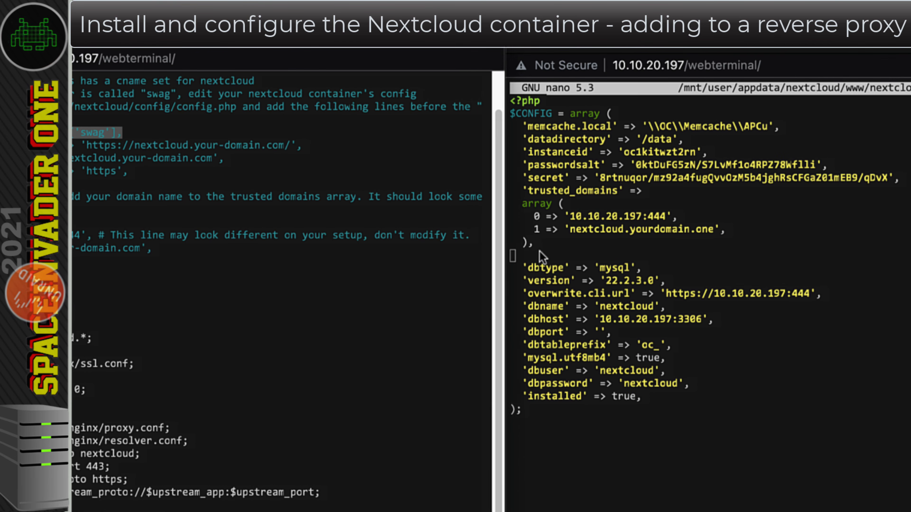
left_click(610, 255)
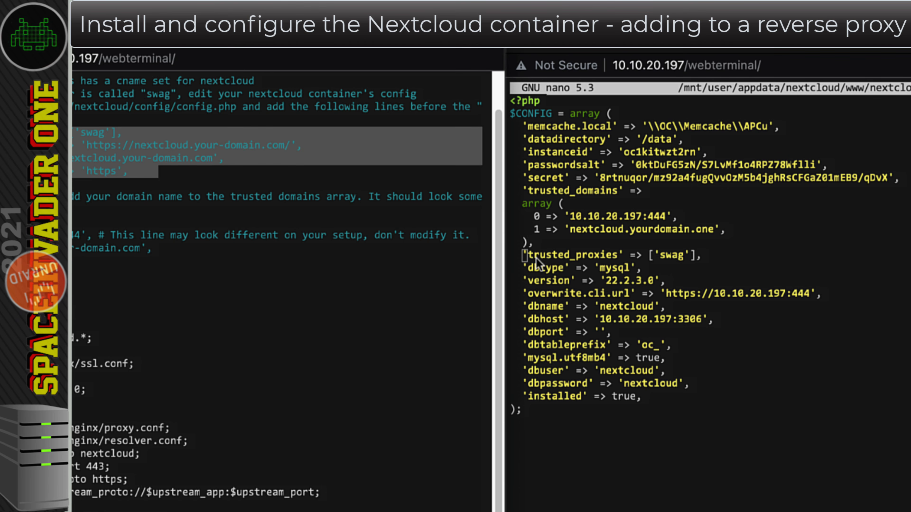
left_click(527, 293)
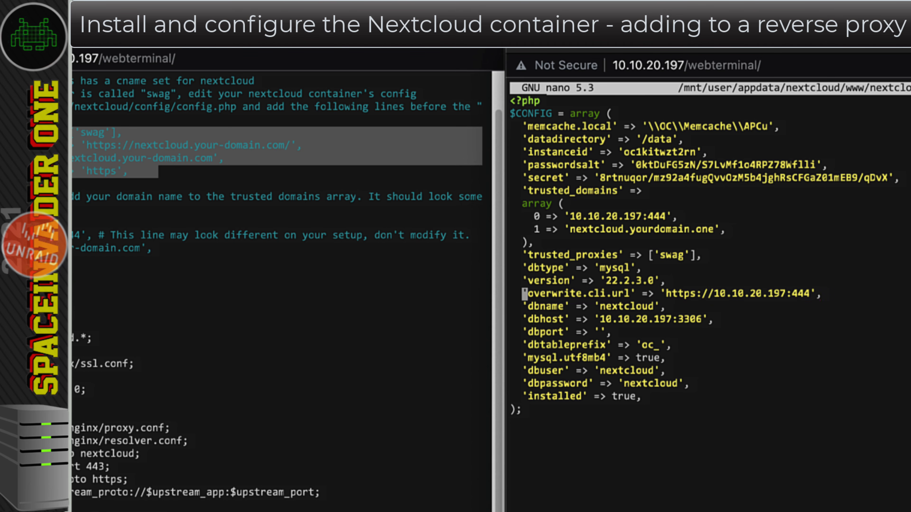
key("ctrl+k")
key("Return")
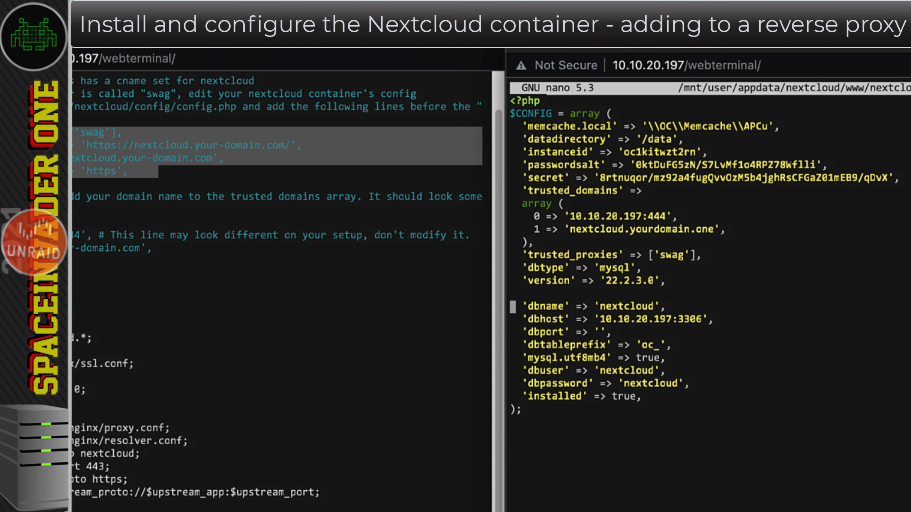
key("super+v")
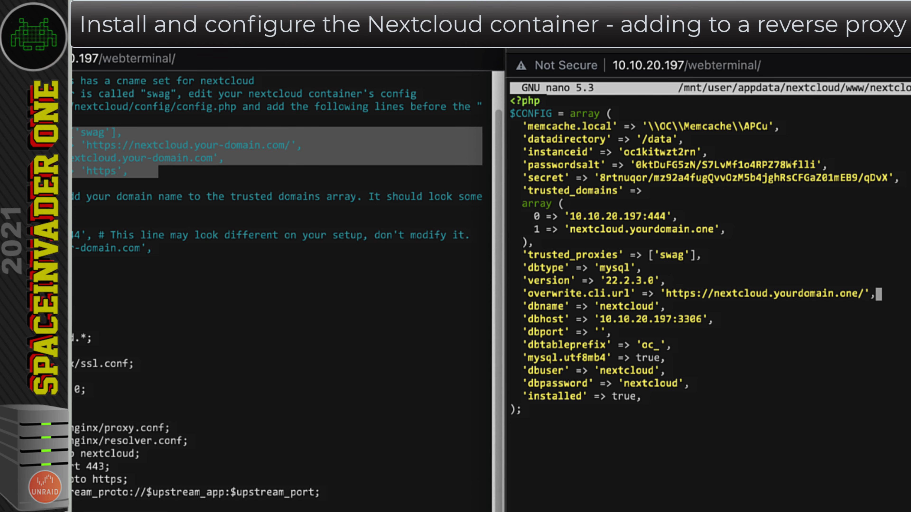
Add the lines 'overwritehost' => 'nextcloud.yourdomain.one', and 'overwriteprotocol' => 'https', below overwrite.cli.url
key("Return")
key("super+v")
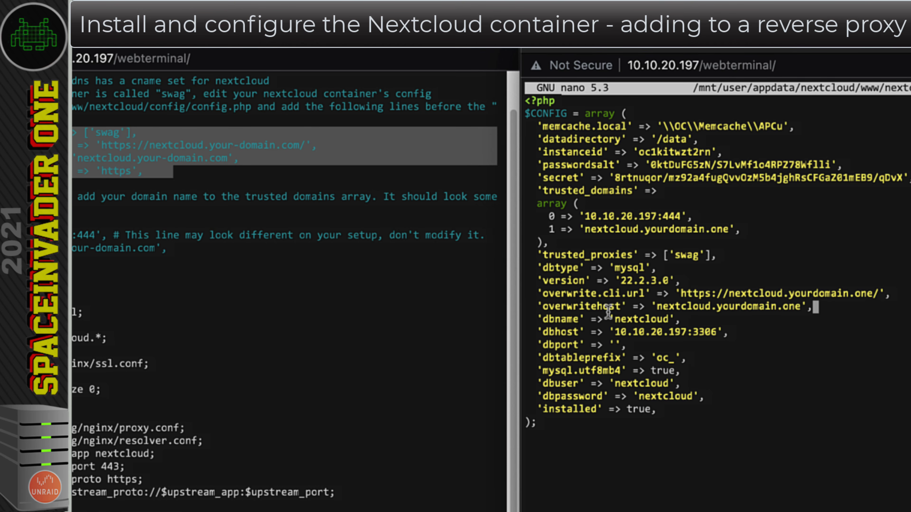
left_click_drag(793, 319, 659, 316)
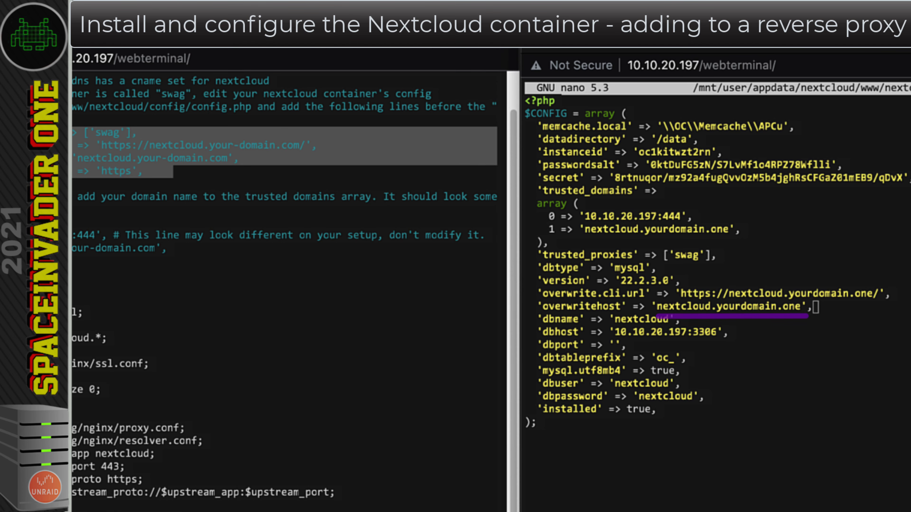
key("Return")
key("super+v")
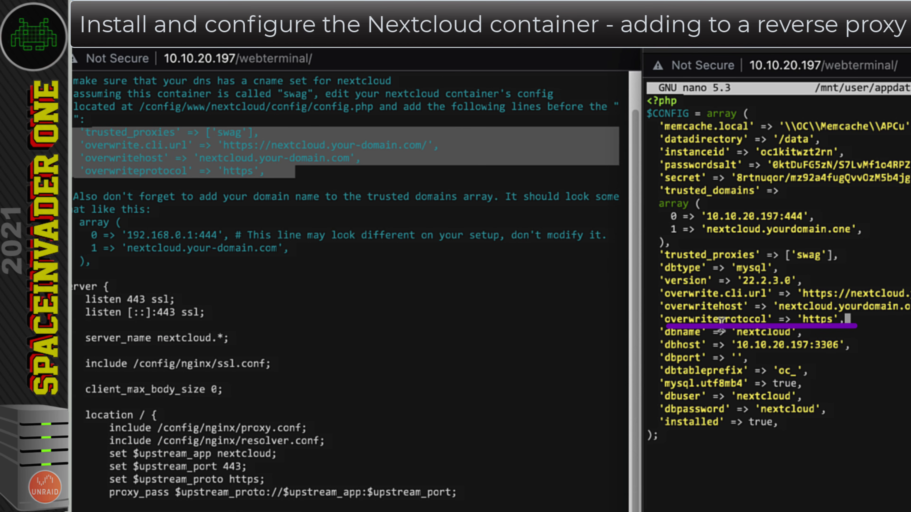
left_click_drag(266, 171, 81, 171)
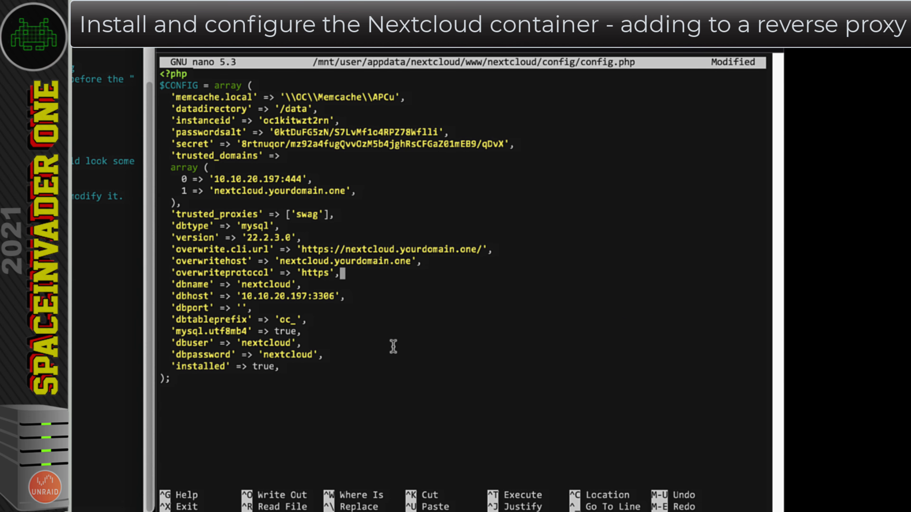
Save config.php under its existing name and exit nano
key("ctrl+o")
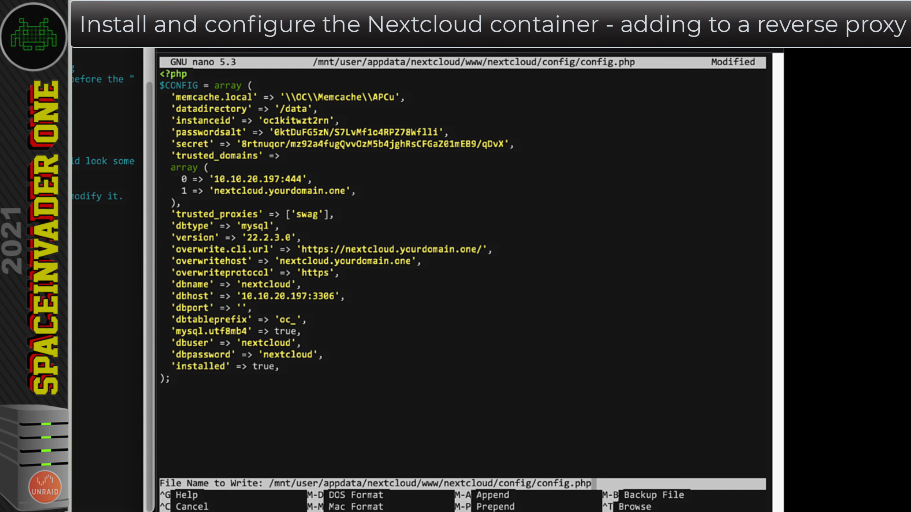
key("Return")
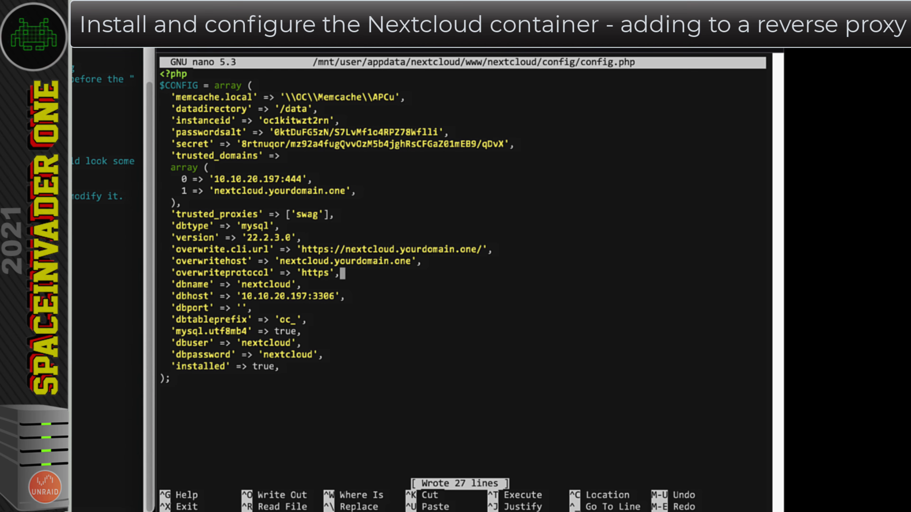
key("ctrl+x")
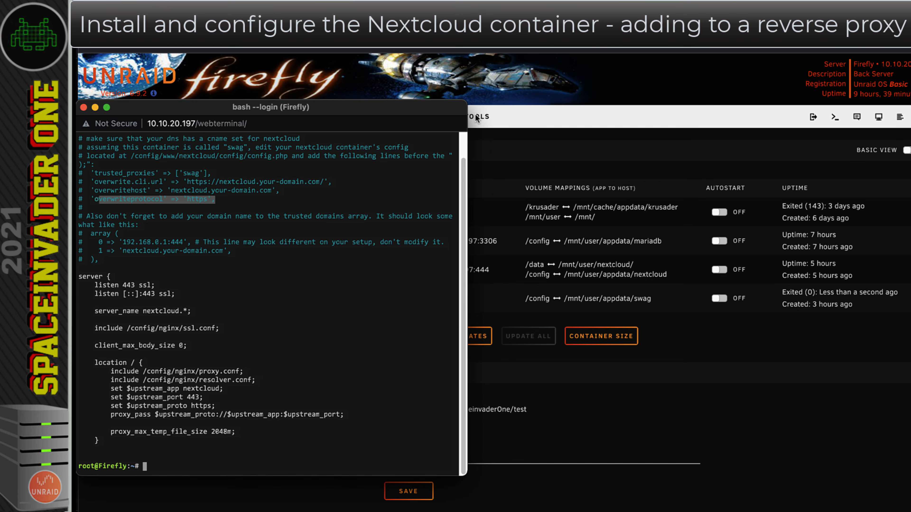
Close the remaining terminal and stop the nextcloud container
left_click(83, 107)
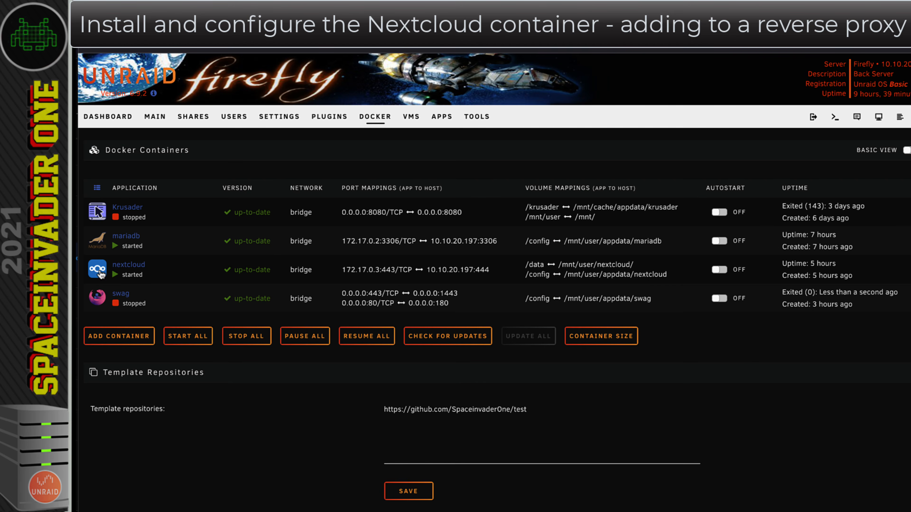
left_click(101, 274)
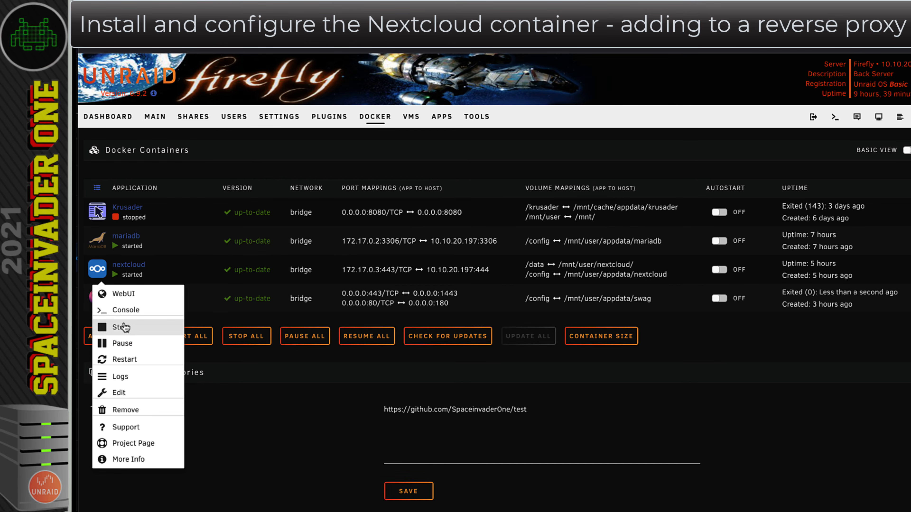
left_click(122, 324)
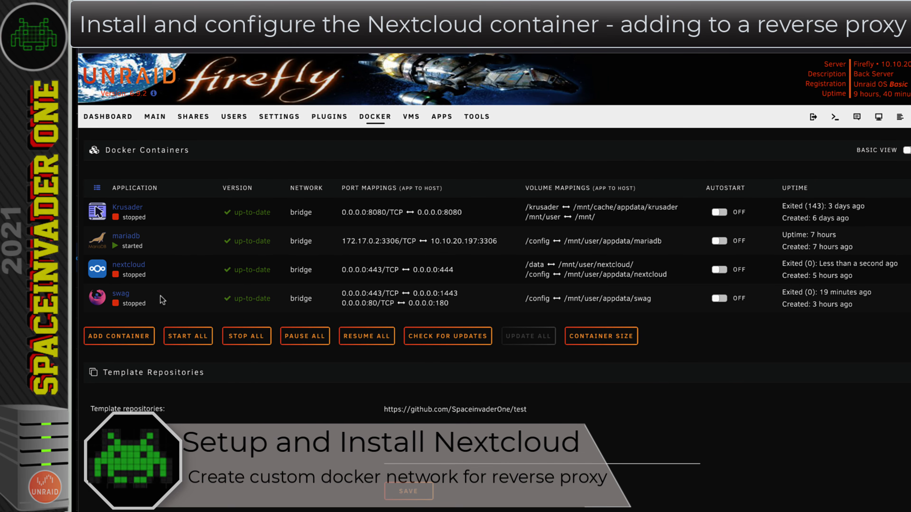
Create a custom Docker network named proxynet from a web terminal and close the terminal
left_click(834, 120)
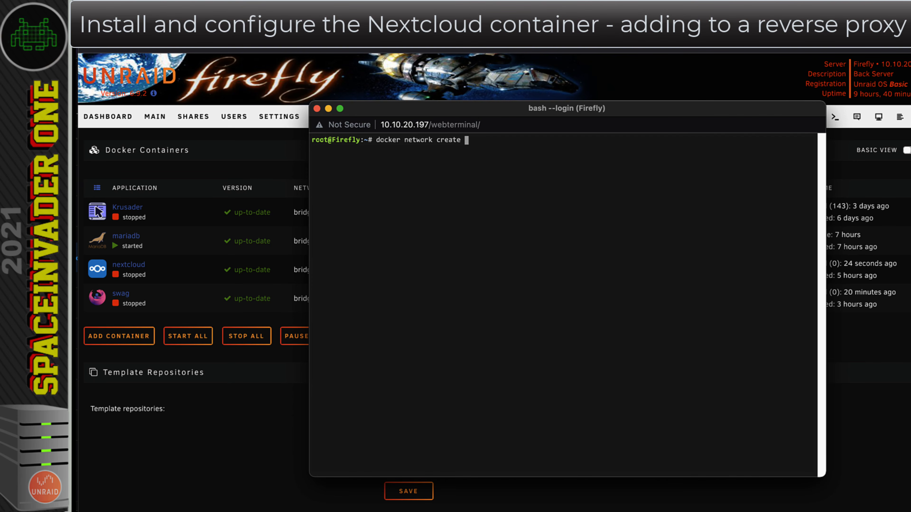
type("docker network create proxynet")
key("Return")
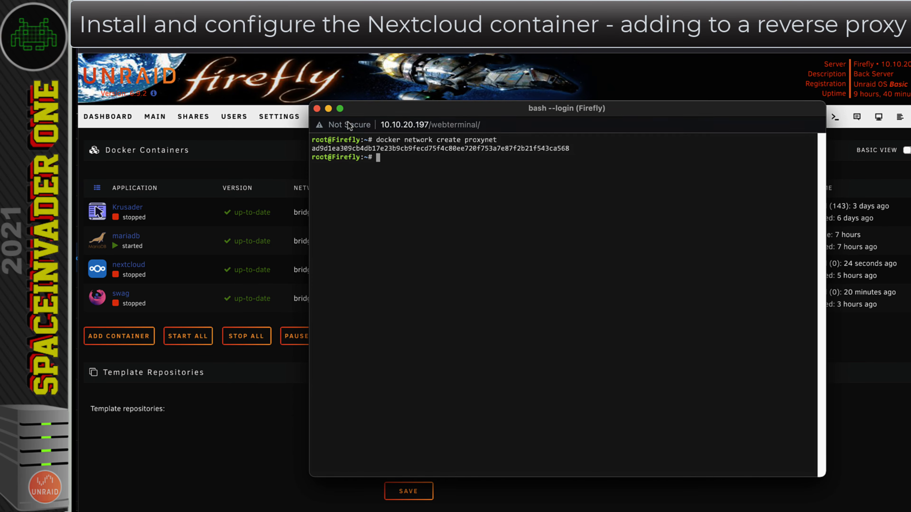
left_click(316, 107)
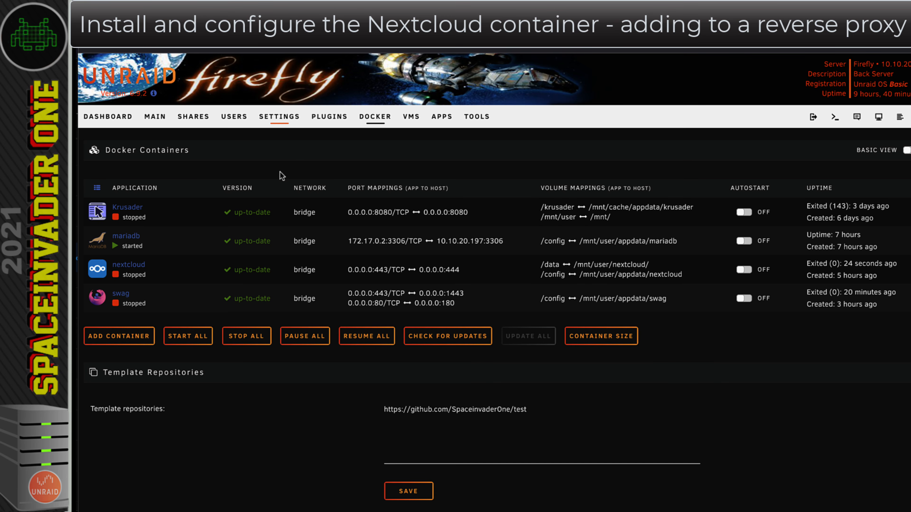
Disable the Docker service in the Docker settings and apply the change
left_click(281, 124)
left_click(302, 210)
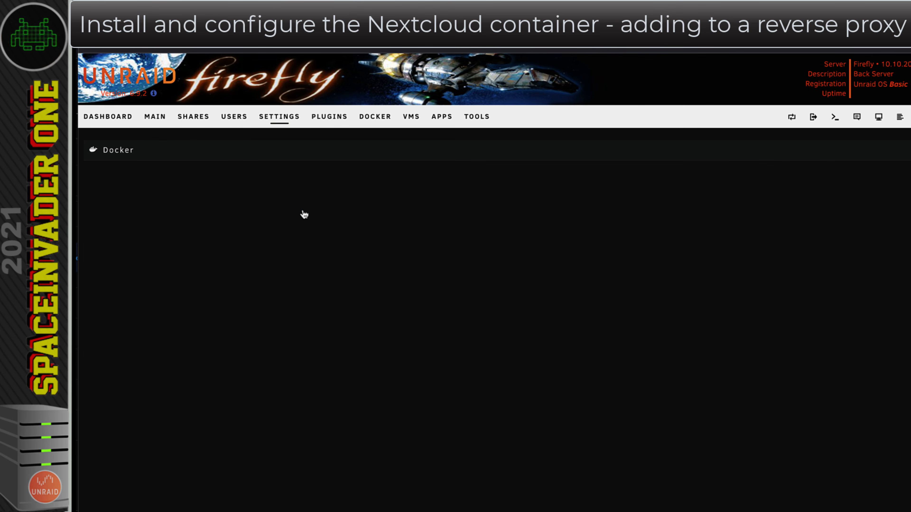
left_click(447, 189)
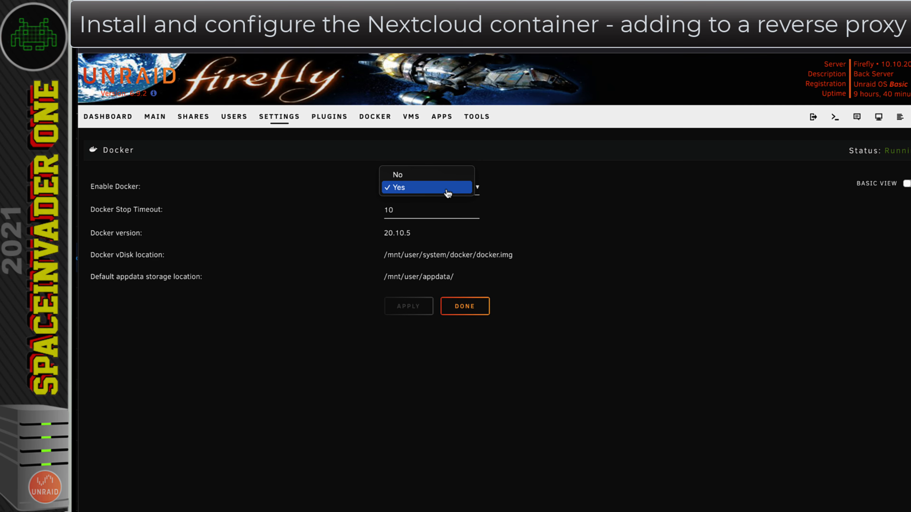
left_click(434, 175)
left_click(408, 306)
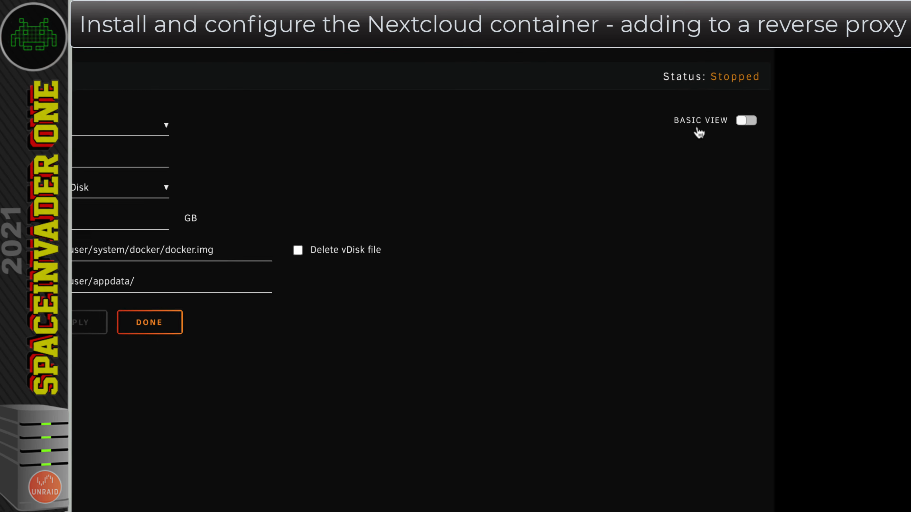
Show the advanced Docker settings and set Preserve user defined networks to Yes
left_click(738, 118)
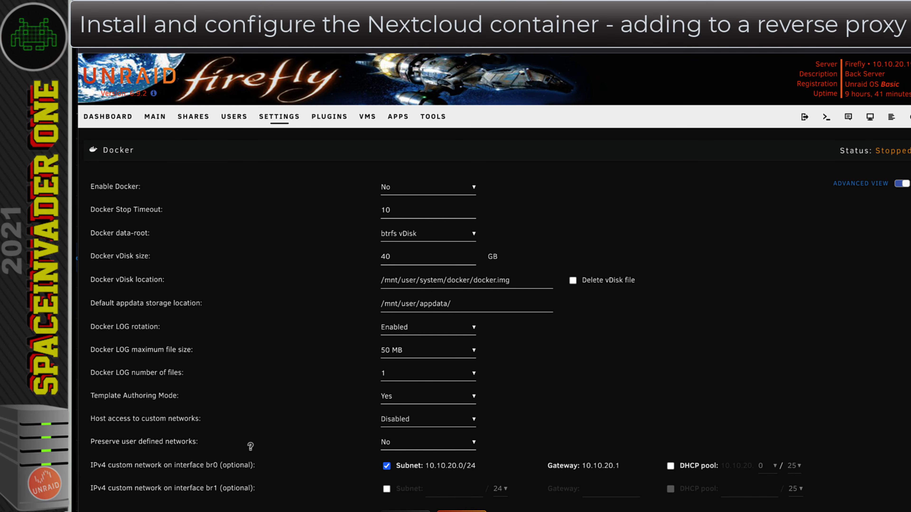
left_click(393, 447)
left_click(389, 456)
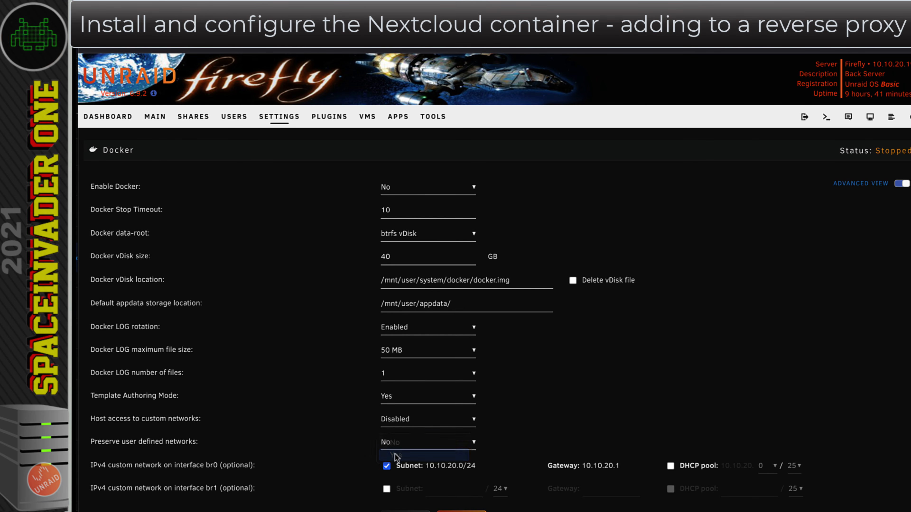
Set Enable Docker back to Yes and apply the Docker settings
left_click(399, 194)
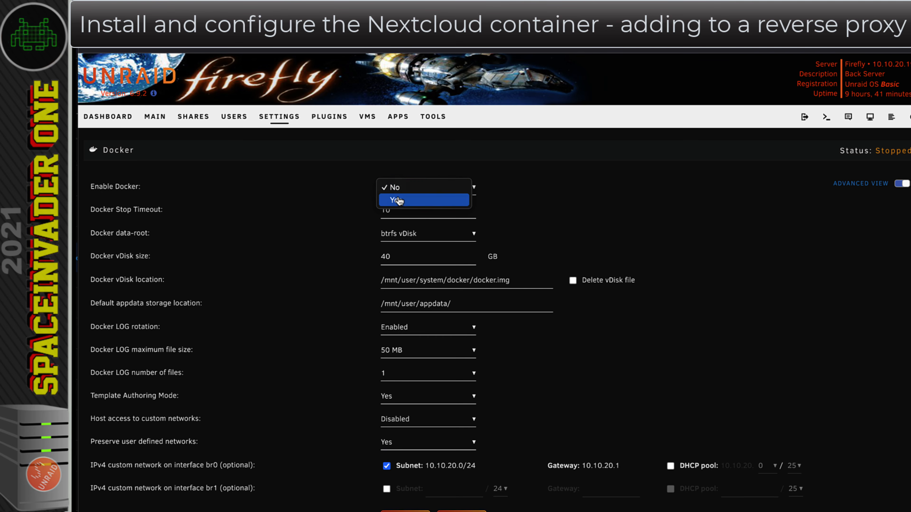
left_click(399, 202)
scroll(406, 500, "down", 1)
left_click(406, 495)
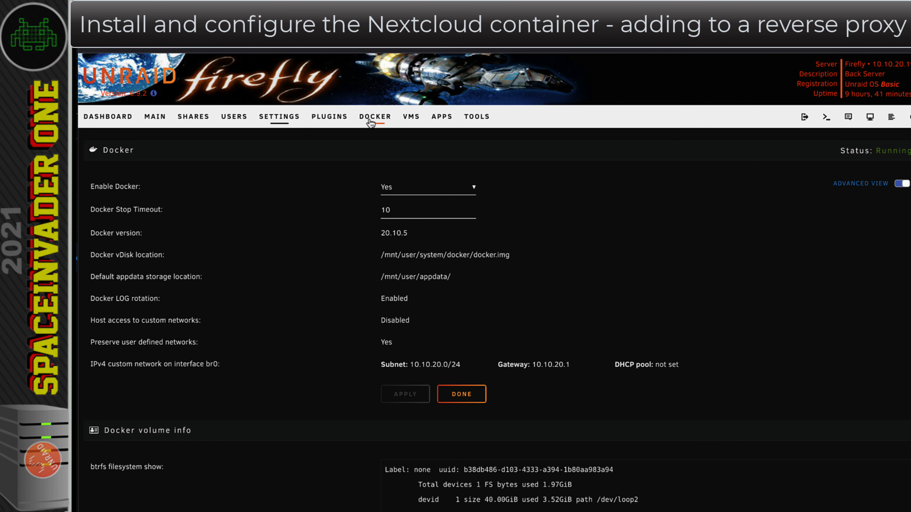
Edit the swag container to use the Custom : proxynet network type and apply the change
left_click(371, 123)
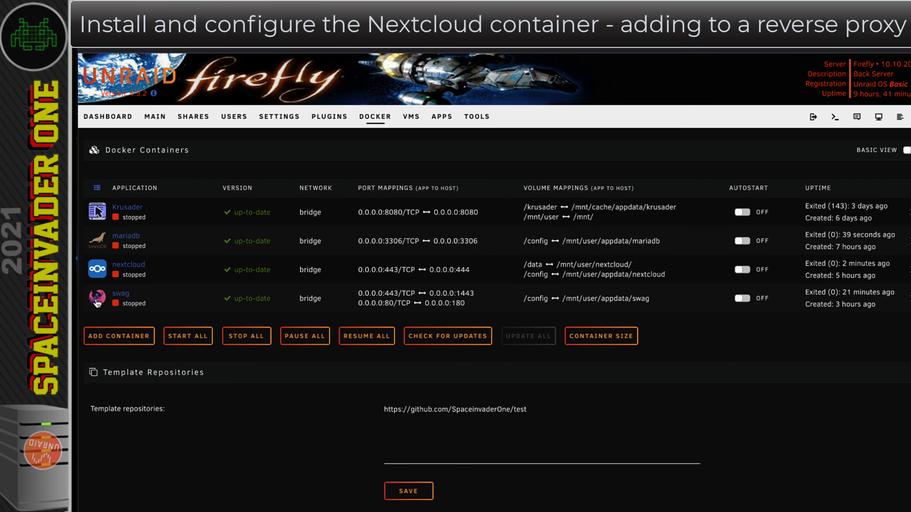
left_click(98, 305)
left_click(110, 355)
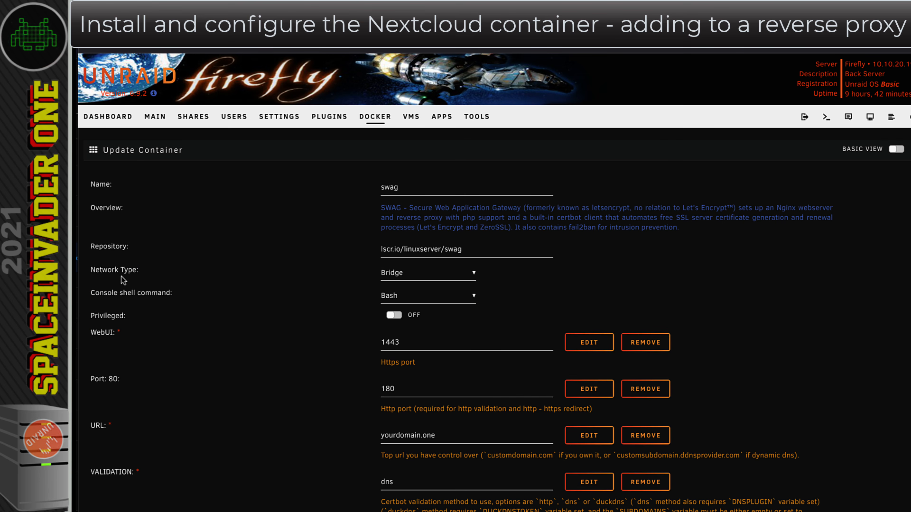
left_click(408, 277)
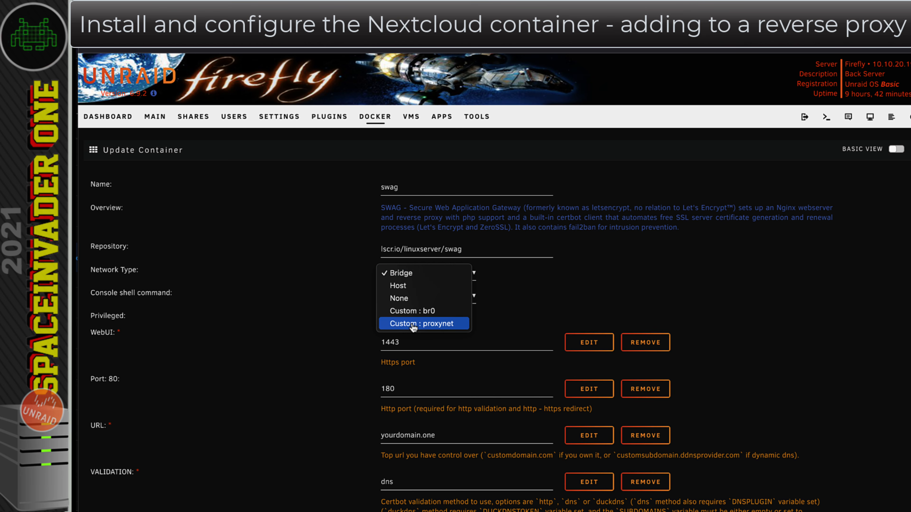
left_click(422, 323)
scroll(334, 338, "down", 15)
left_click(349, 493)
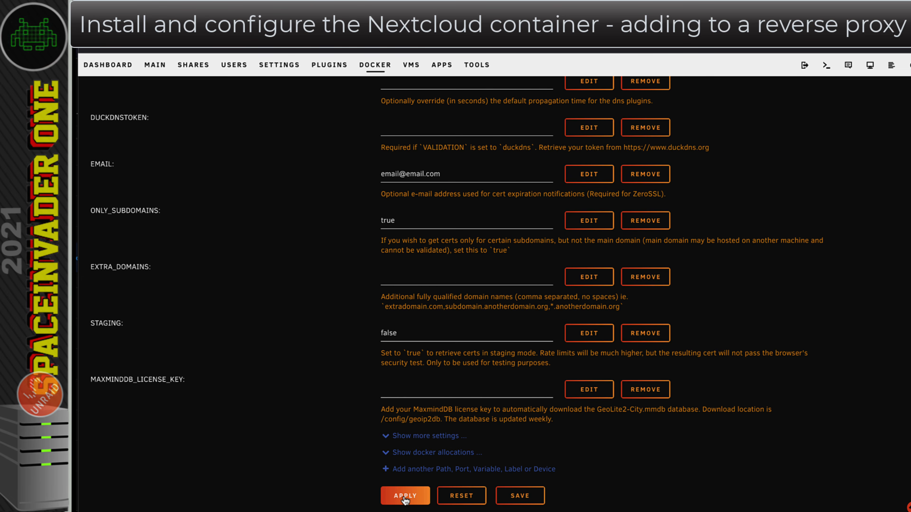
left_click(518, 291)
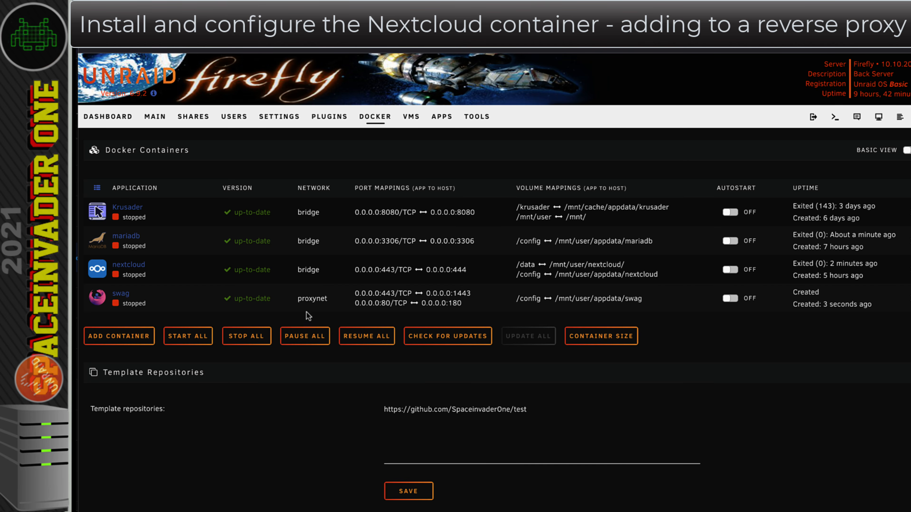
Switch the nextcloud container's network type to Custom : proxynet and apply the update
left_click(98, 269)
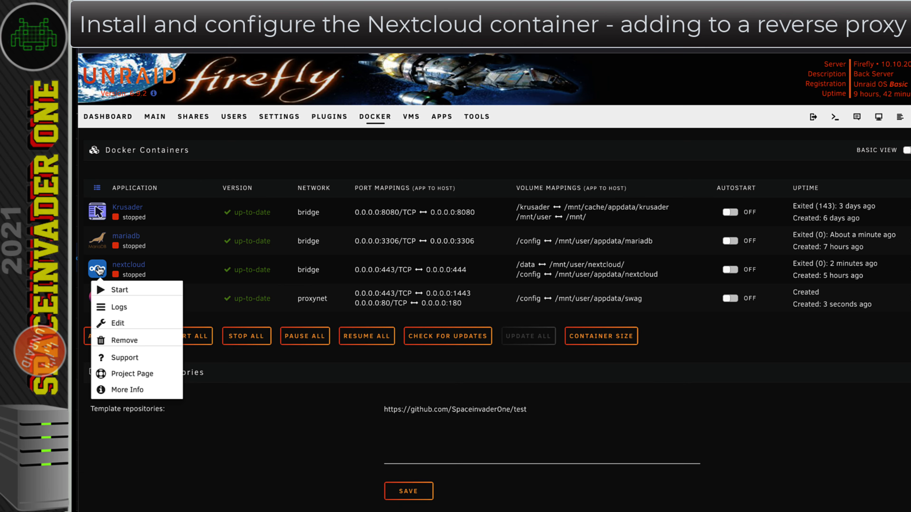
left_click(117, 323)
left_click(423, 294)
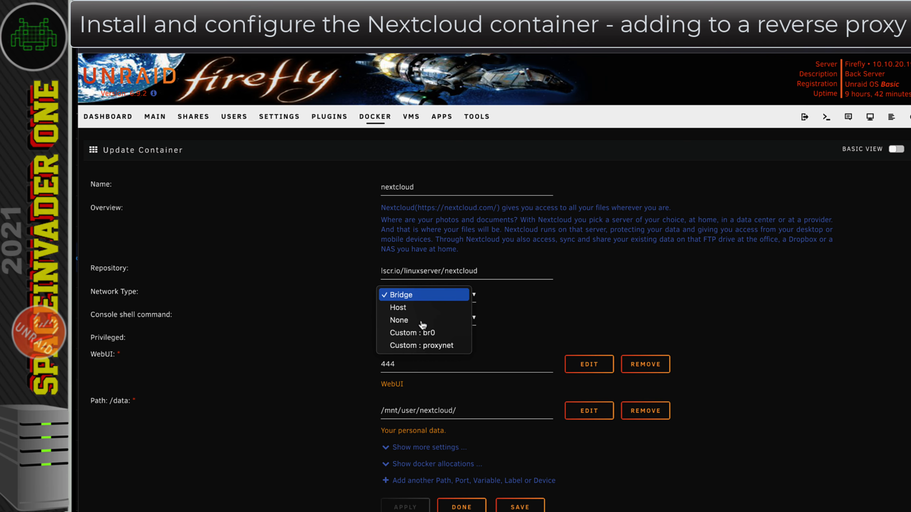
left_click(421, 345)
scroll(307, 394, "down", 1)
left_click(405, 496)
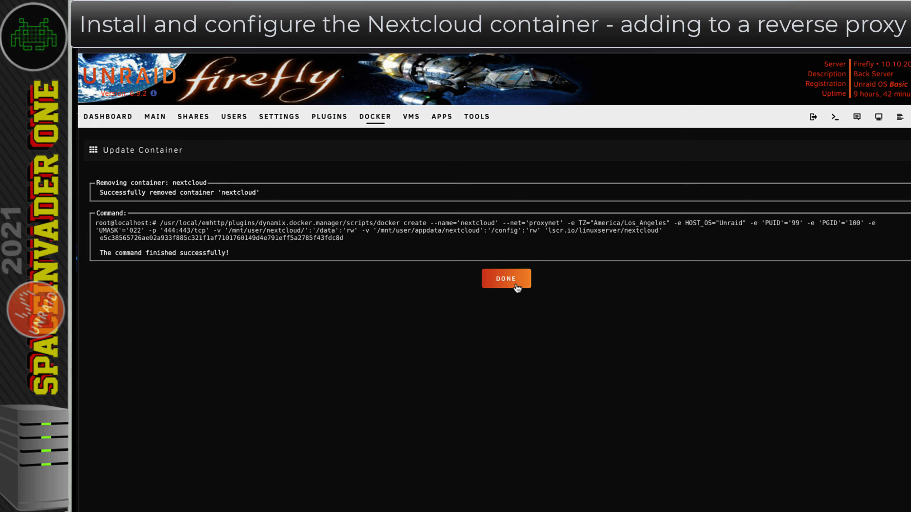
left_click(504, 277)
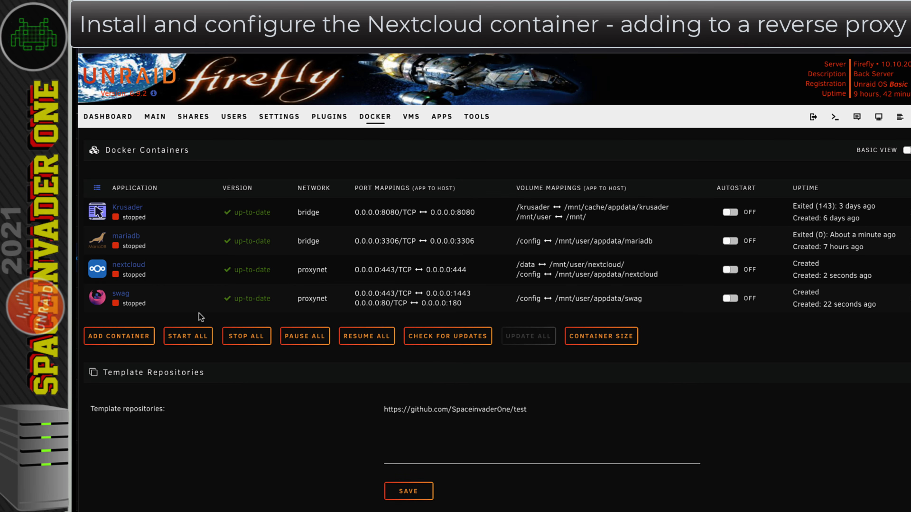
Start the mariadb, nextcloud and swag containers in that order and turn on autostart for each
left_click(99, 242)
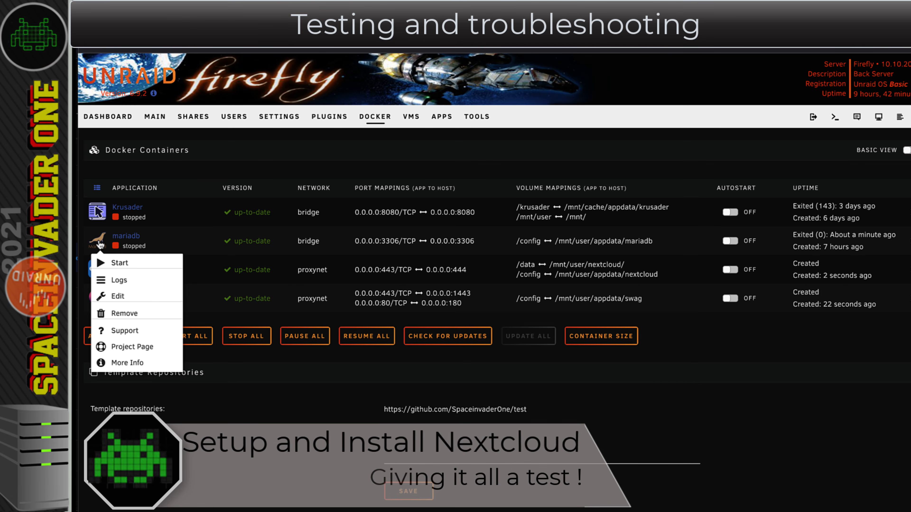
left_click(113, 266)
left_click(741, 241)
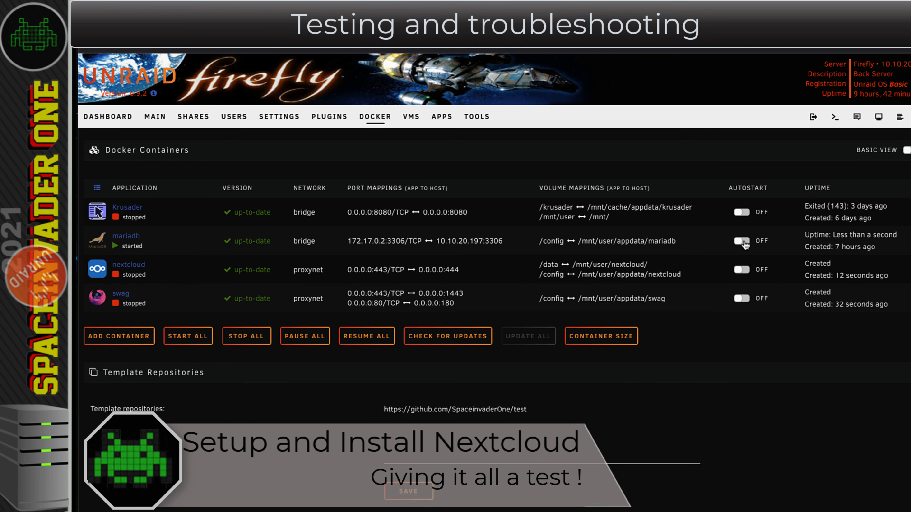
left_click(97, 271)
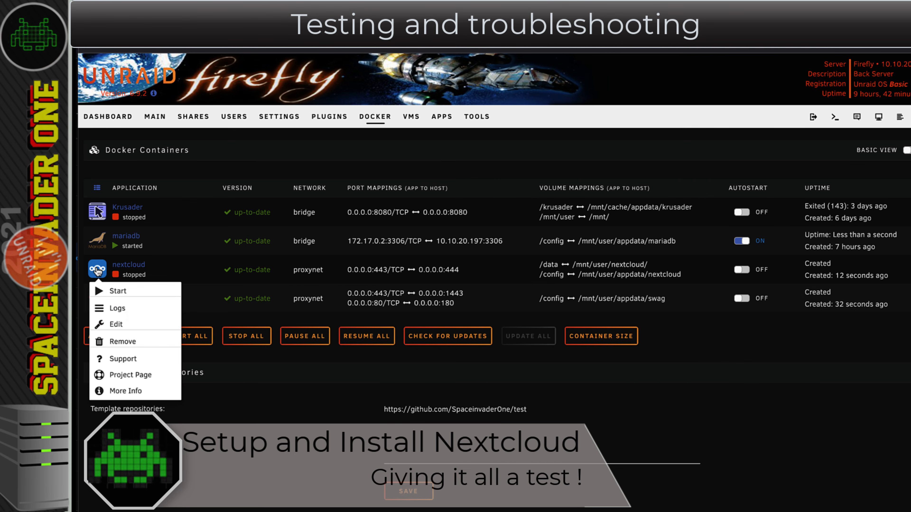
left_click(113, 291)
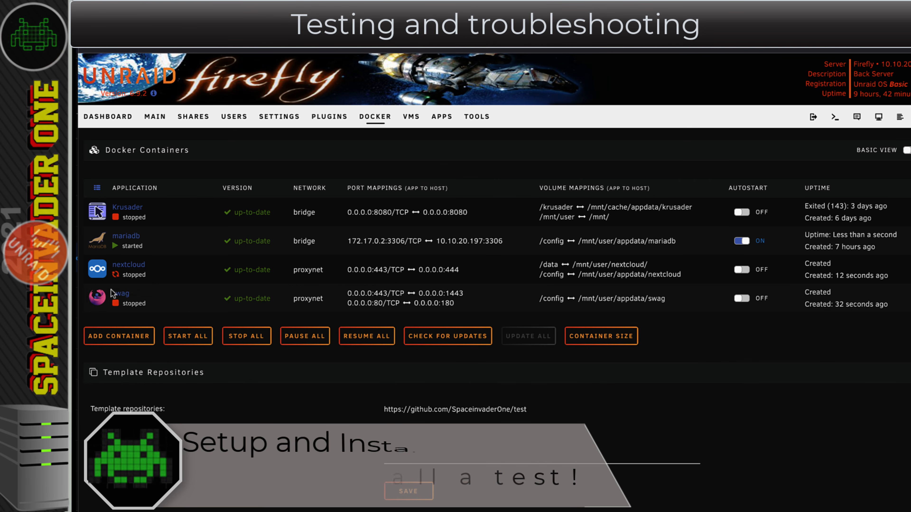
left_click(743, 272)
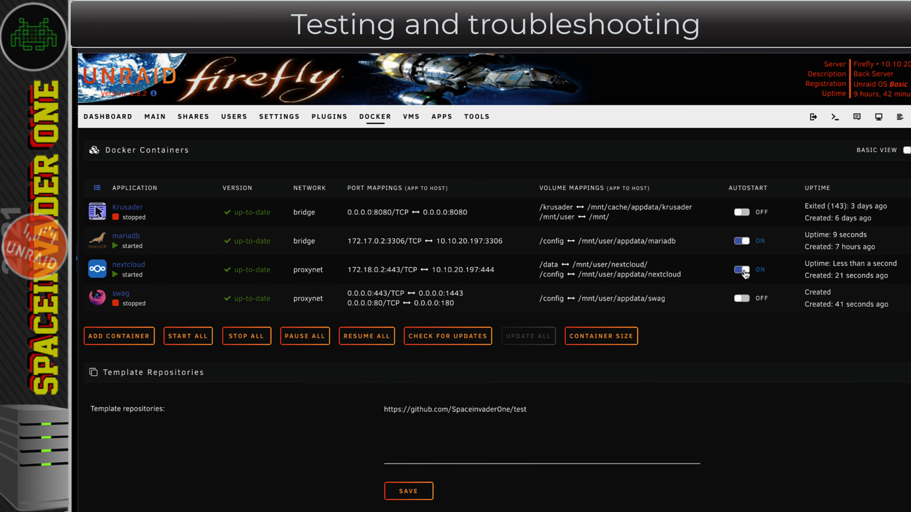
left_click(100, 303)
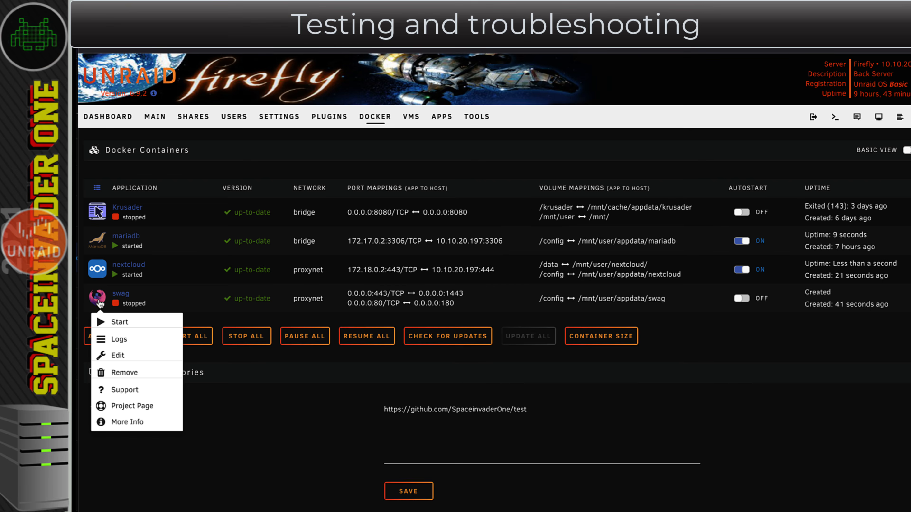
left_click(110, 322)
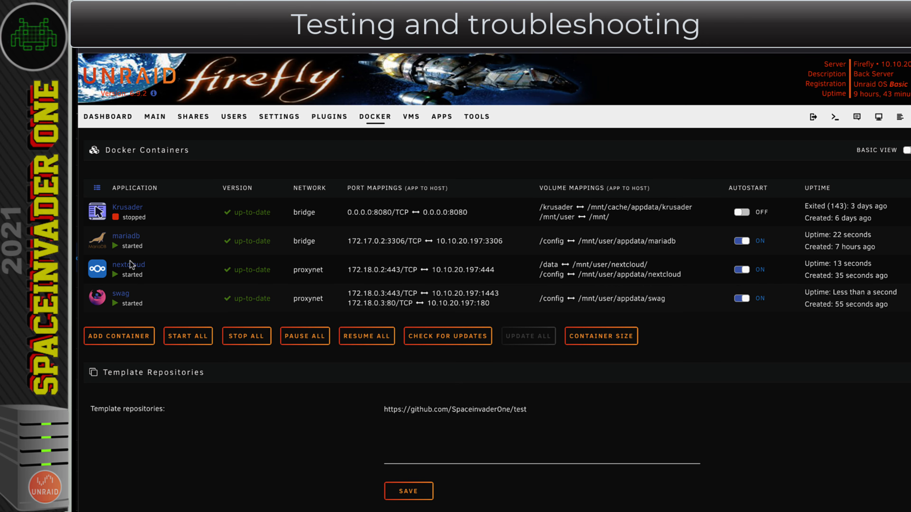
Open the nextcloud container's web interface at nextcloud.yourdomain.one and log in with the account username and password
left_click(97, 269)
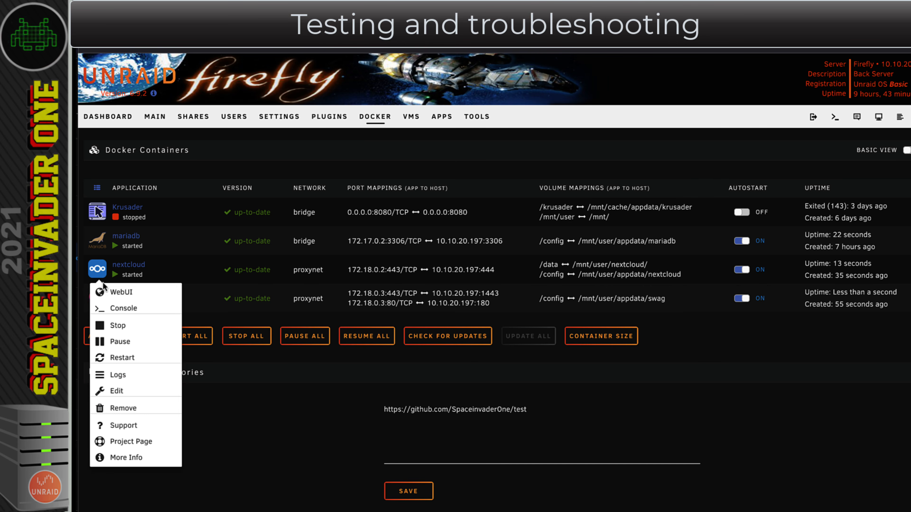
left_click(111, 293)
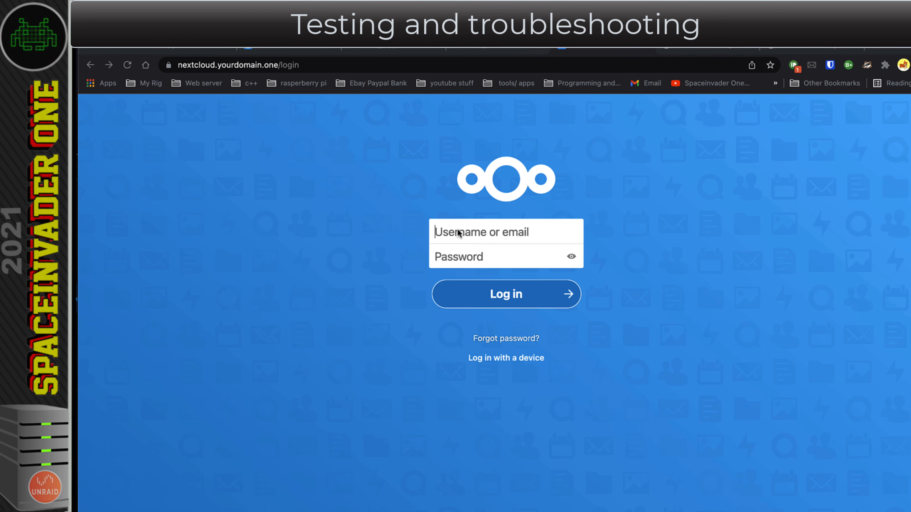
type("ed")
left_click(475, 257)
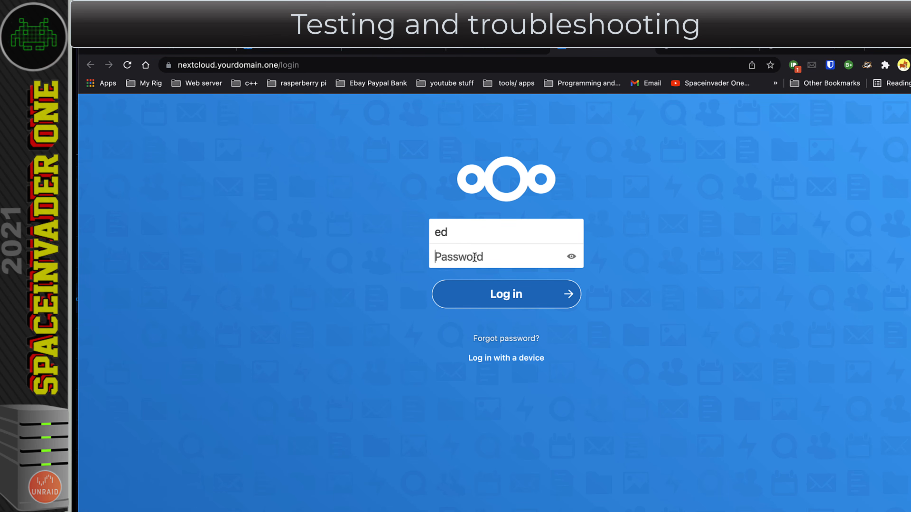
key("Return")
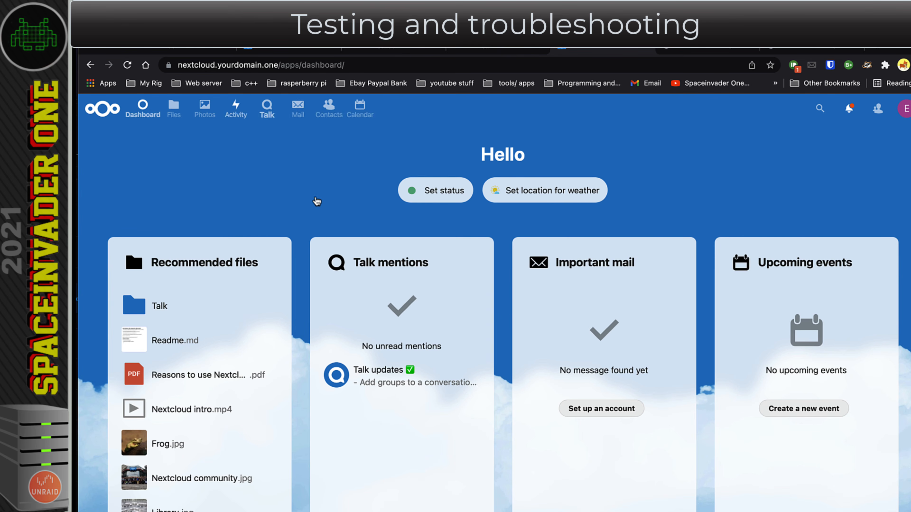
left_click(345, 65)
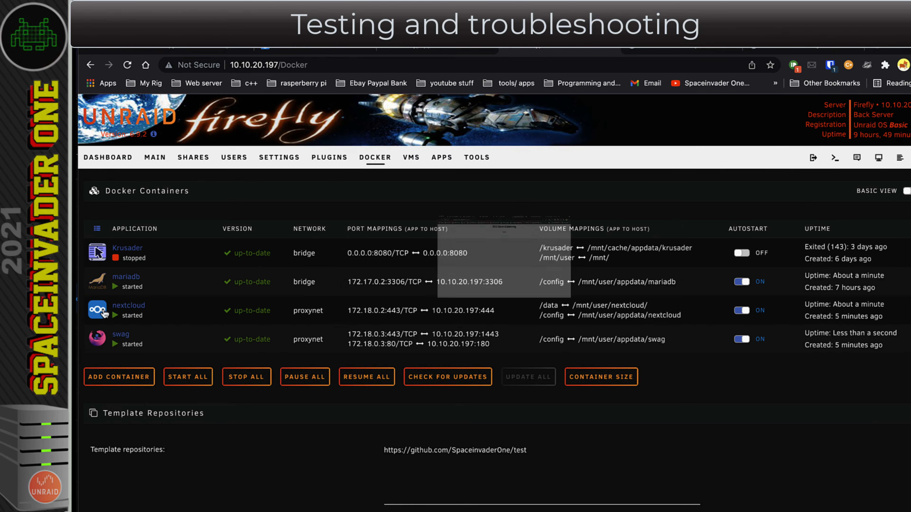
Open /mnt/user/appdata/swag/nginx/proxy-confs/nextcloud.subdomain.conf in nano from an Unraid web terminal, keeping the containers' port mappings in view
left_click(834, 157)
type("nano /mnt/user/appdata/swag/nginx/proxy-confs/nextcloud.subdomain.conf")
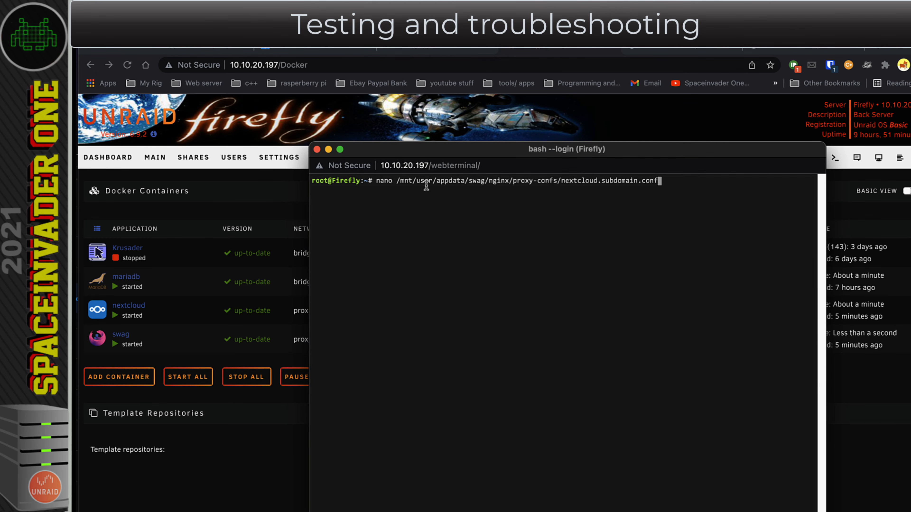
left_click_drag(570, 182, 644, 185)
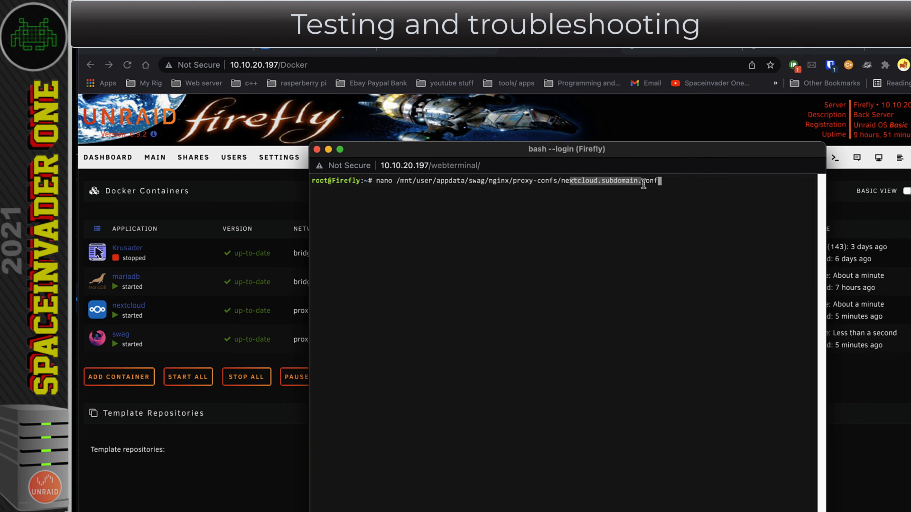
key("Return")
left_click_drag(531, 155, 720, 157)
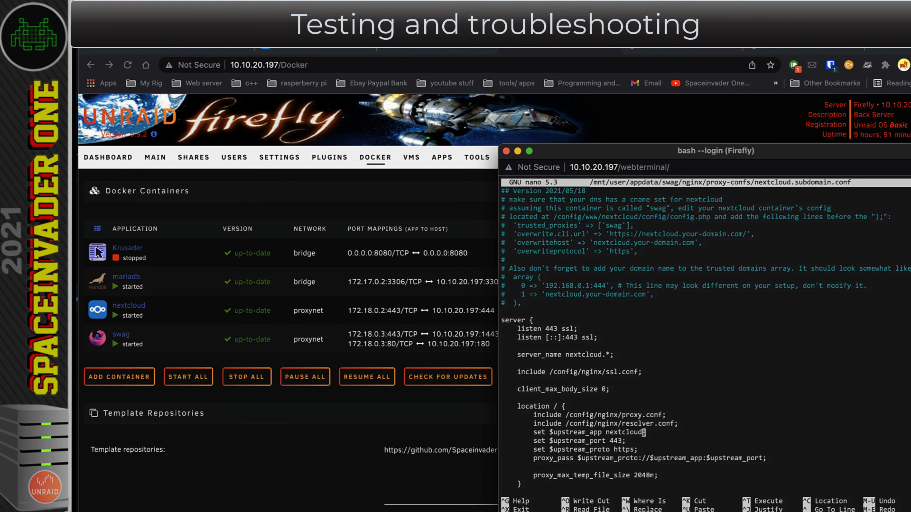
Replace the $upstream_app value with the server IP 10.10.20.197 and compare it with nextcloud's port mapping
key("BackSpace")
key("BackSpace")
key("BackSpace")
key("BackSpace")
key("BackSpace")
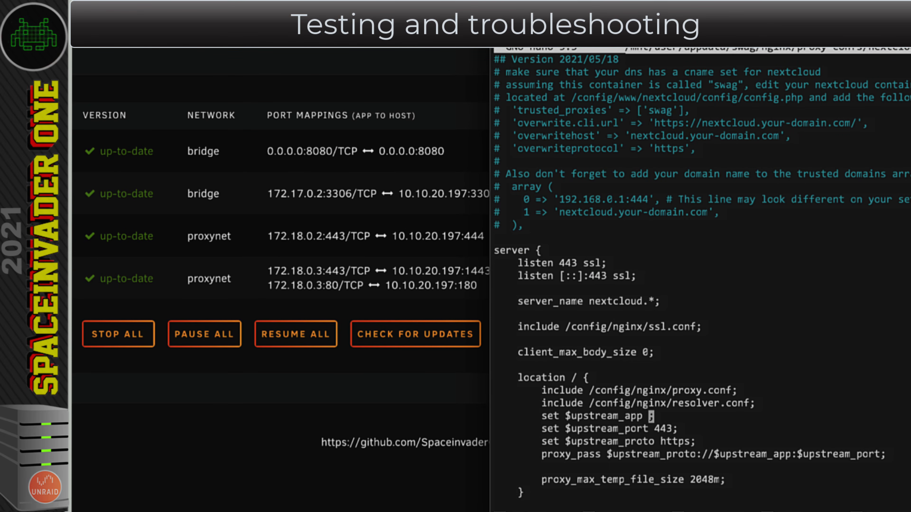
type("10.10.20.197")
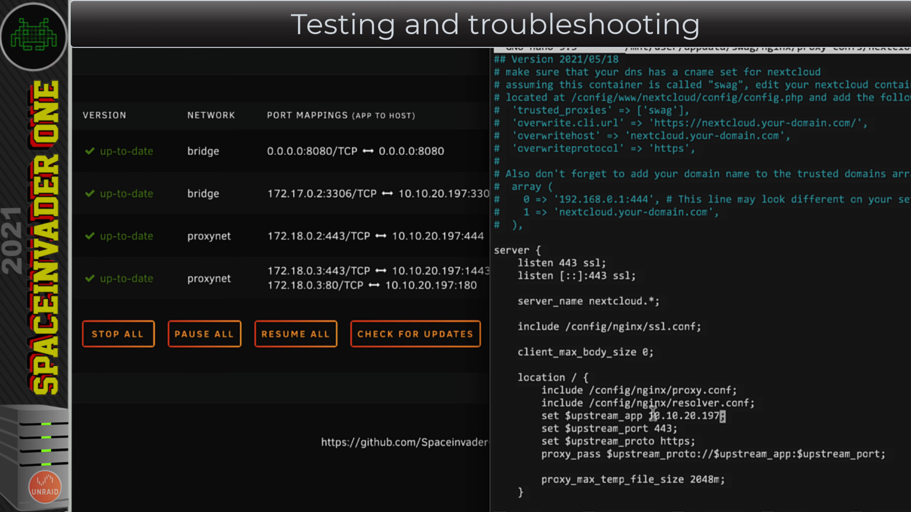
left_click_drag(651, 415, 723, 420)
left_click(723, 420)
left_click_drag(484, 236, 479, 236)
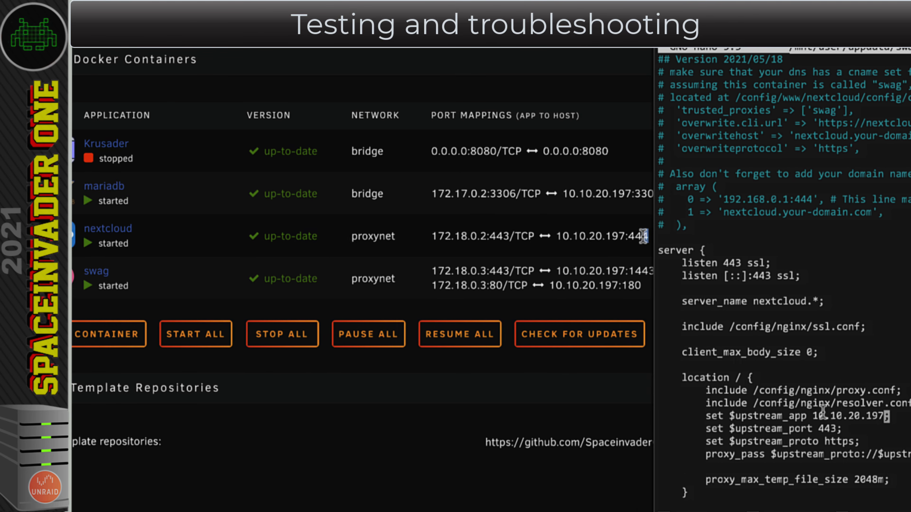
left_click_drag(644, 237, 559, 236)
left_click_drag(813, 416, 886, 418)
left_click(635, 240)
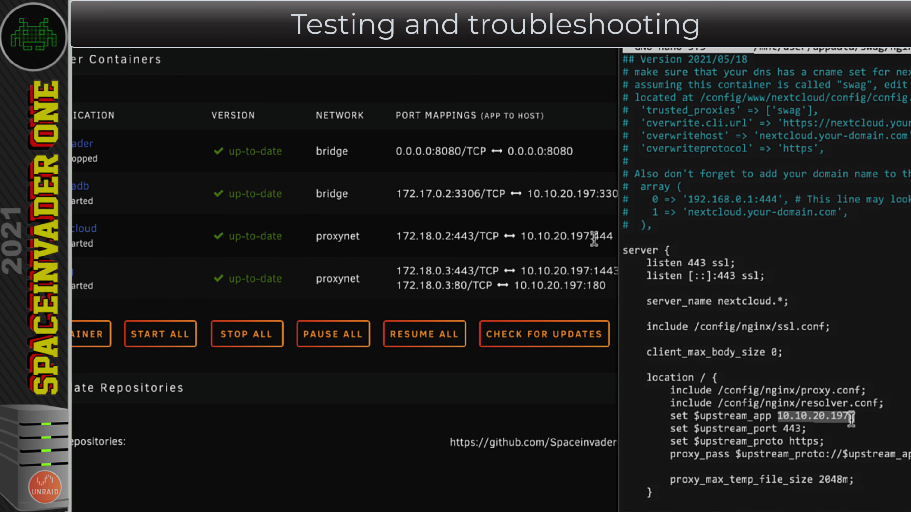
Set $upstream_port to 444 to match the nextcloud container's host port
left_click_drag(594, 240, 612, 245)
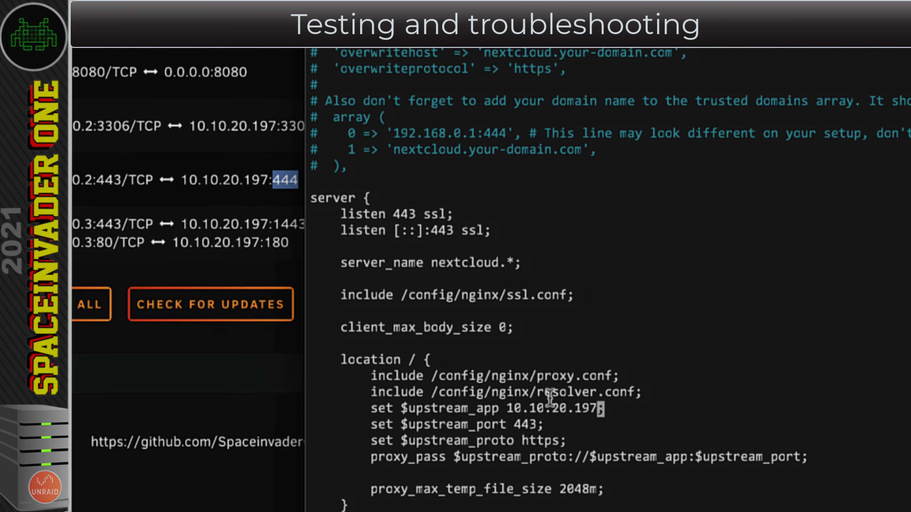
key("Down")
key("Left")
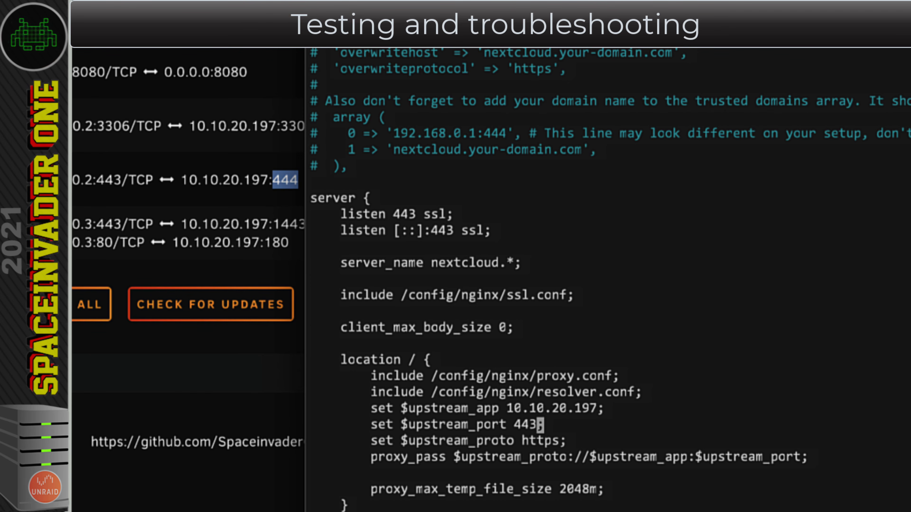
key("BackSpace")
type("4")
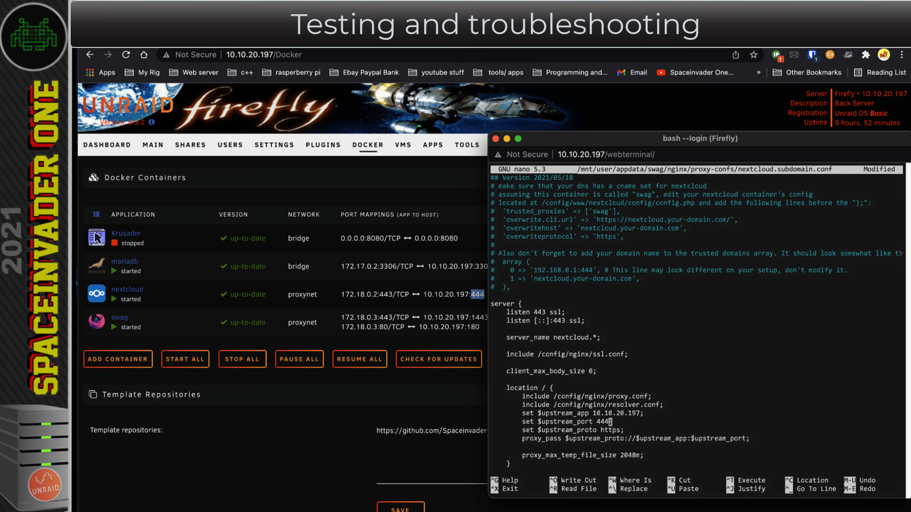
Save nextcloud.subdomain.conf under the same name, exit nano and close the terminal
key("ctrl+o")
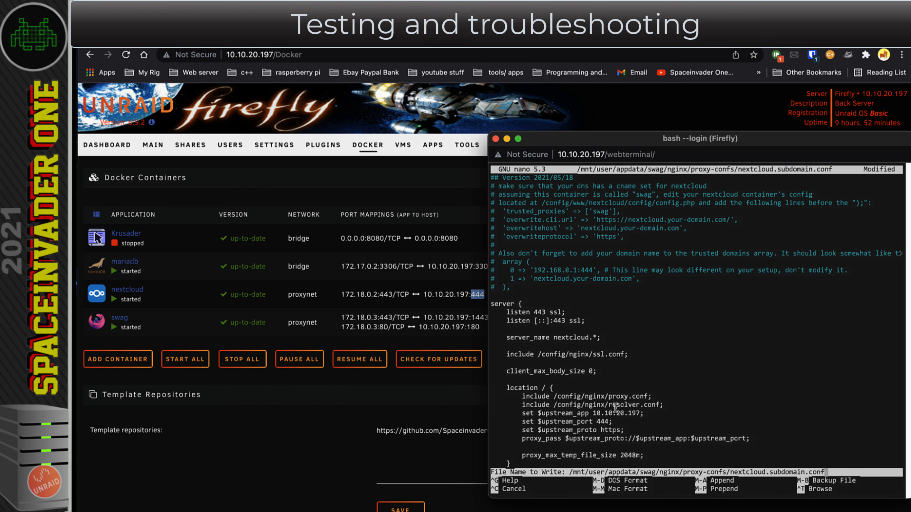
key("Return")
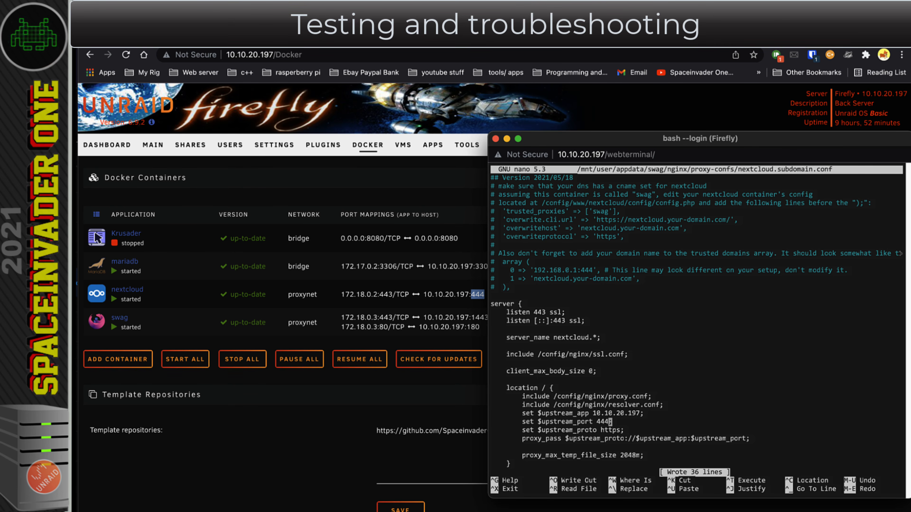
key("ctrl+x")
left_click(495, 138)
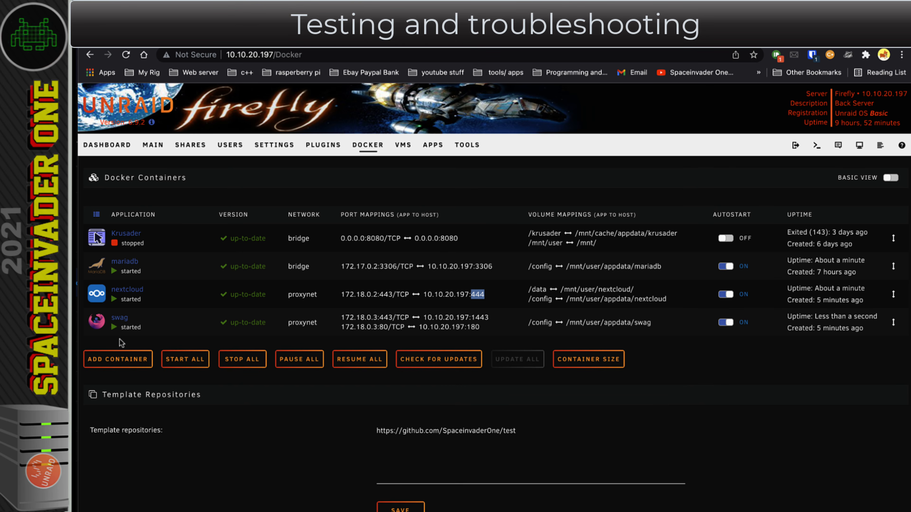
Restart the swag container and open Nextcloud's web interface to test the proxy configuration
left_click(100, 325)
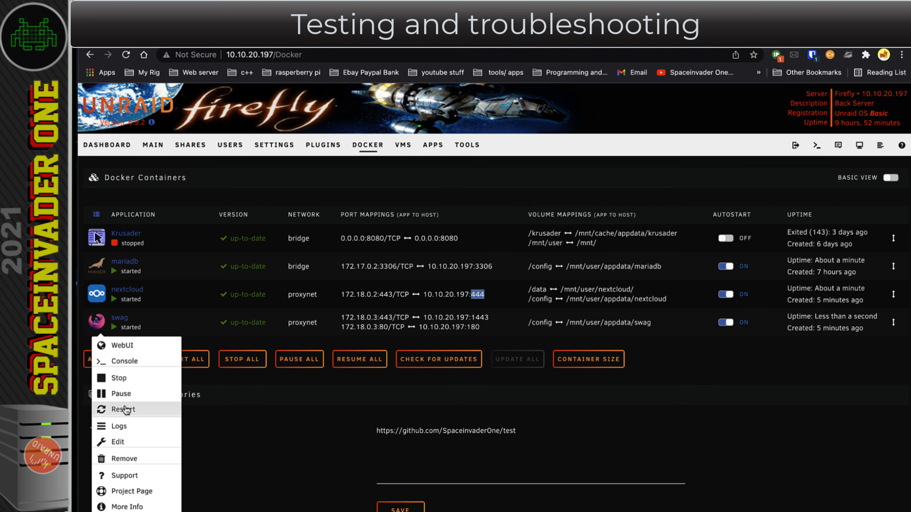
left_click(125, 409)
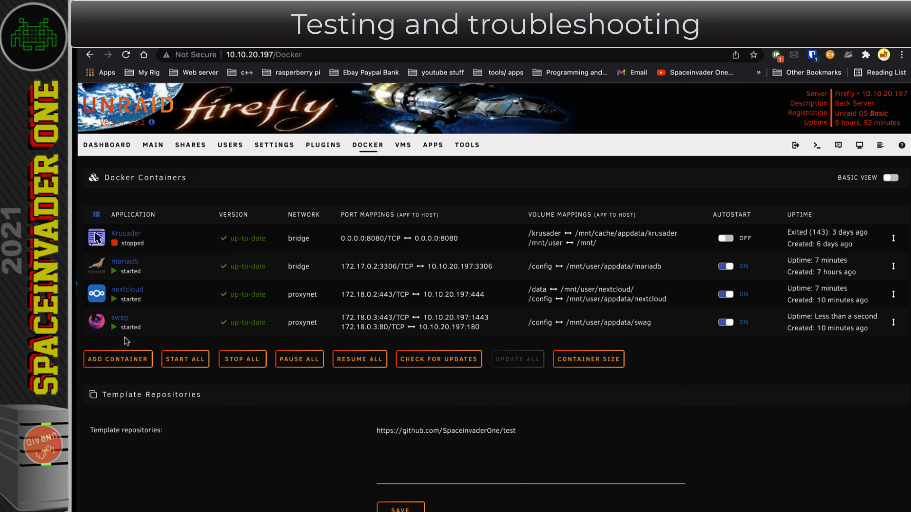
left_click(98, 296)
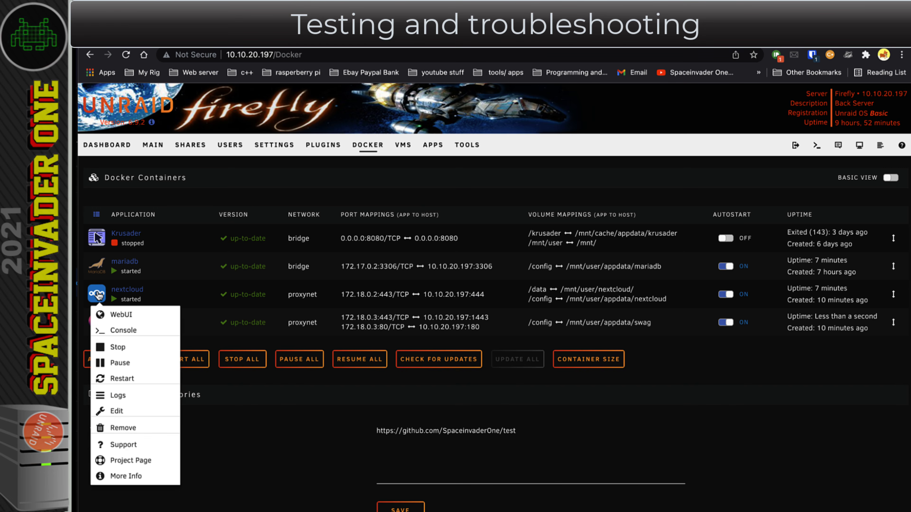
left_click(124, 314)
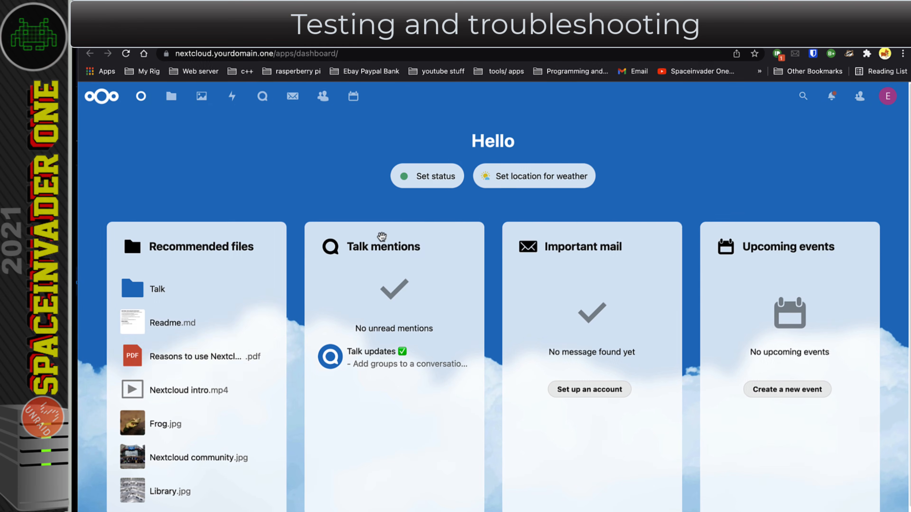